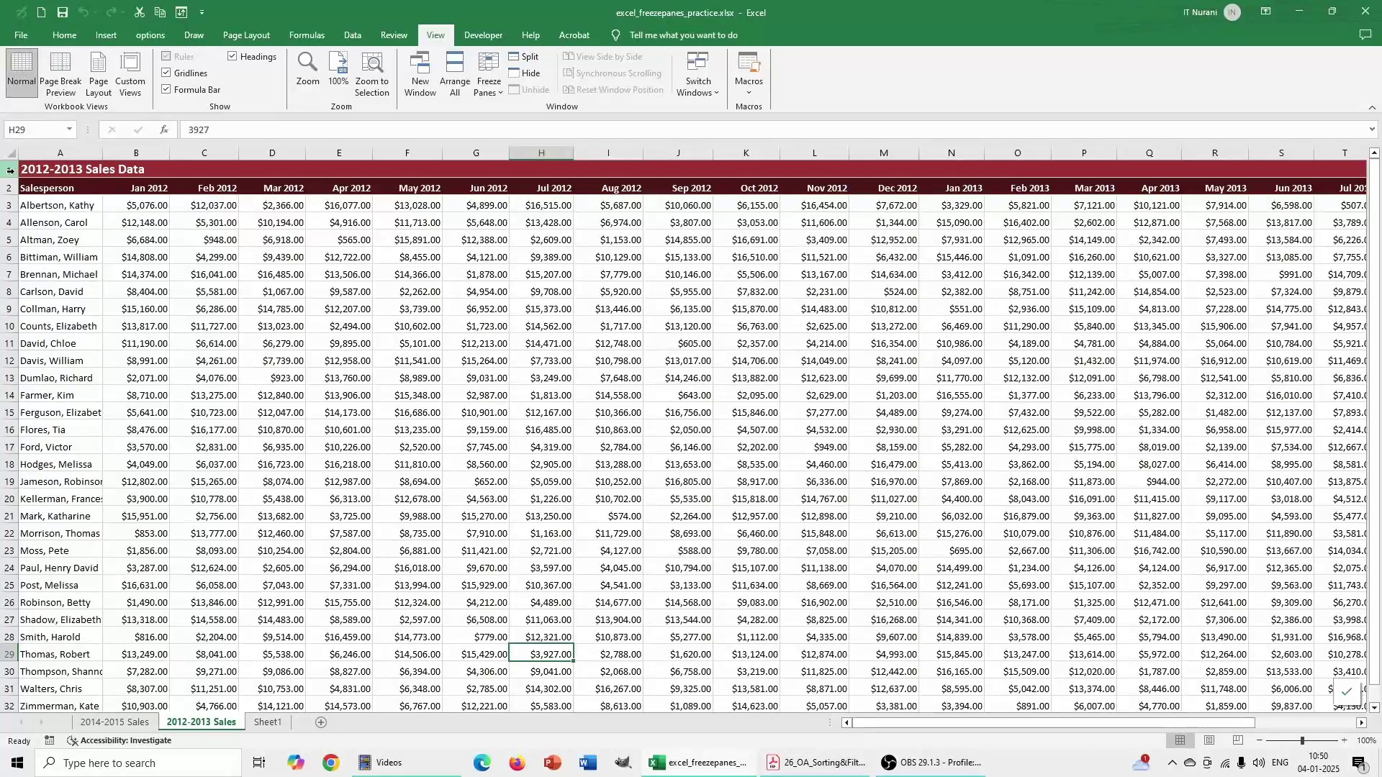
- Freeze the top row of the 2012-2013 Sales sheet and scroll down to check it stays put
left_click(498, 92)
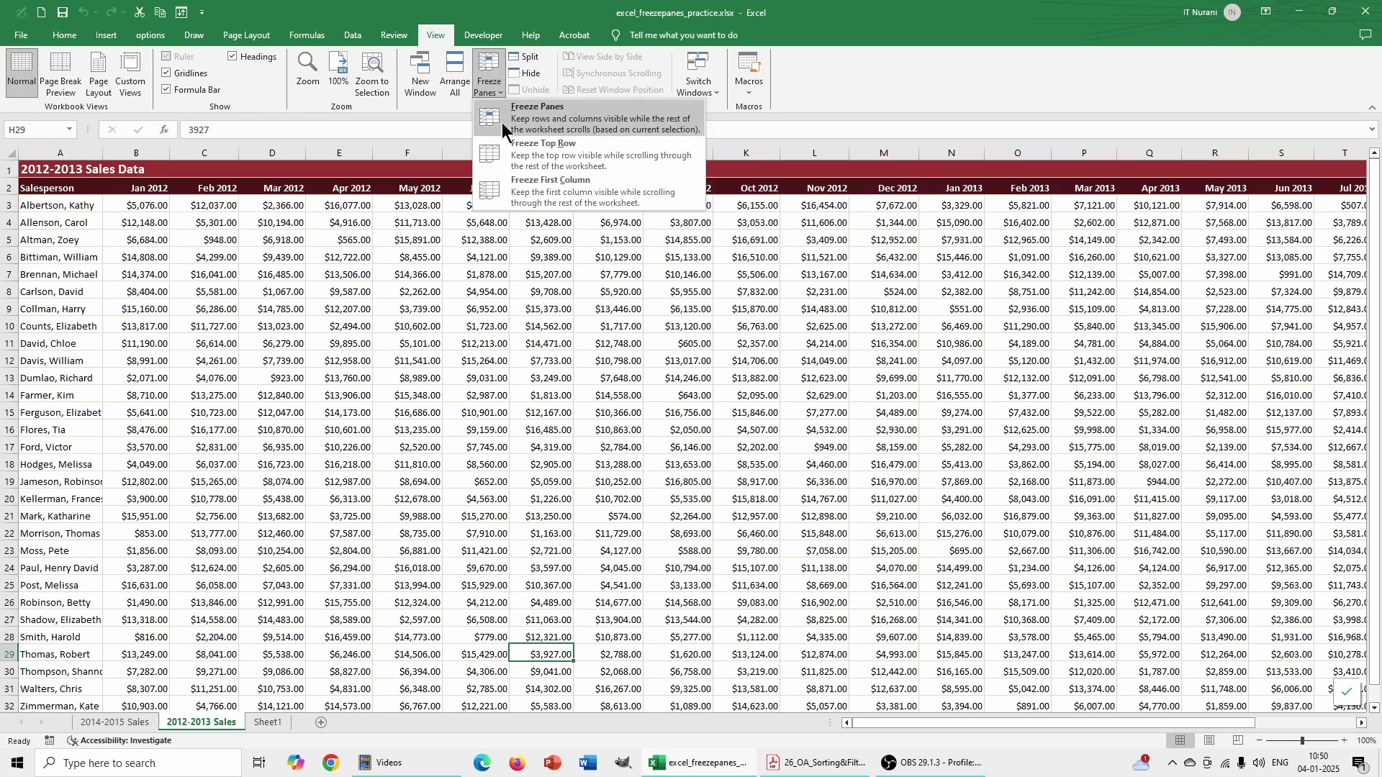
left_click(545, 154)
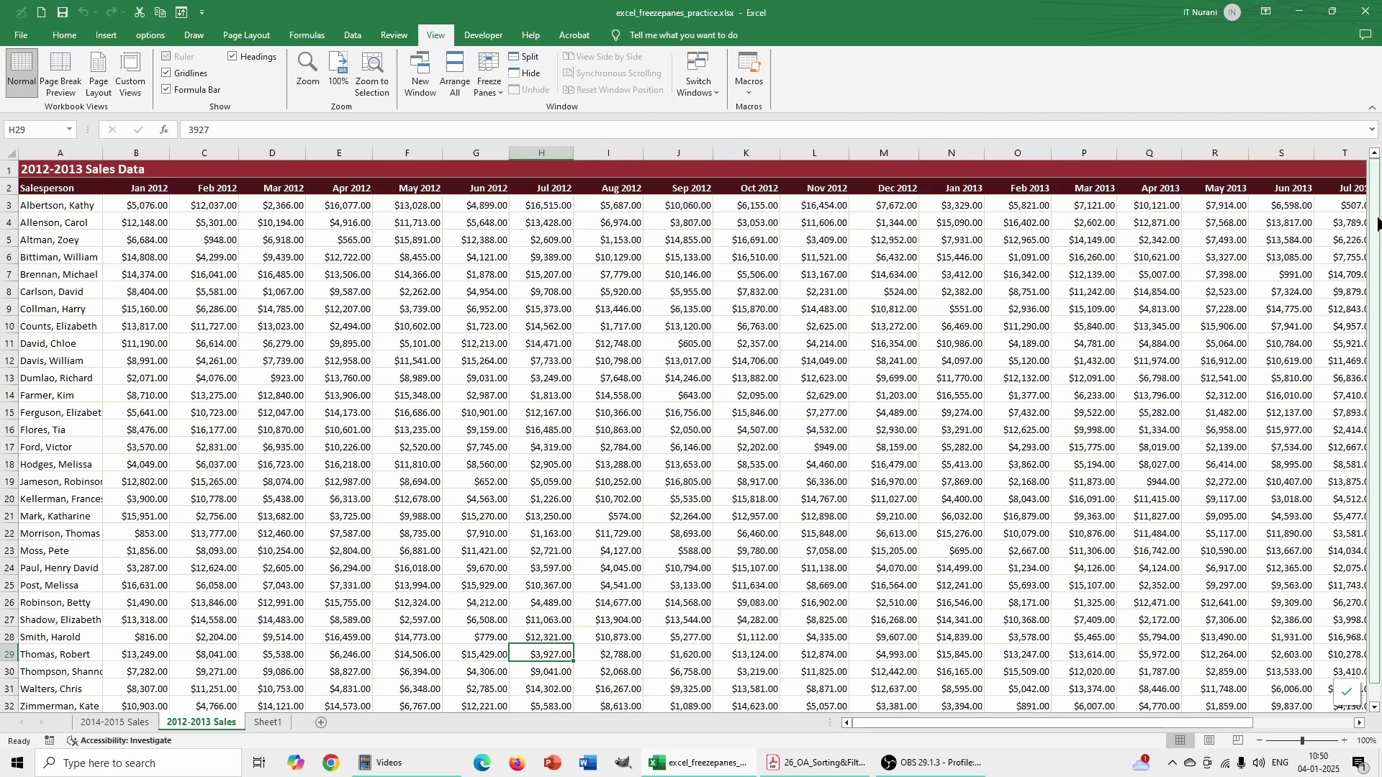
mouse_move(1375, 221)
left_mouse_down()
mouse_move(1373, 318)
mouse_move(1371, 196)
mouse_move(1371, 348)
mouse_move(1371, 195)
left_mouse_up()
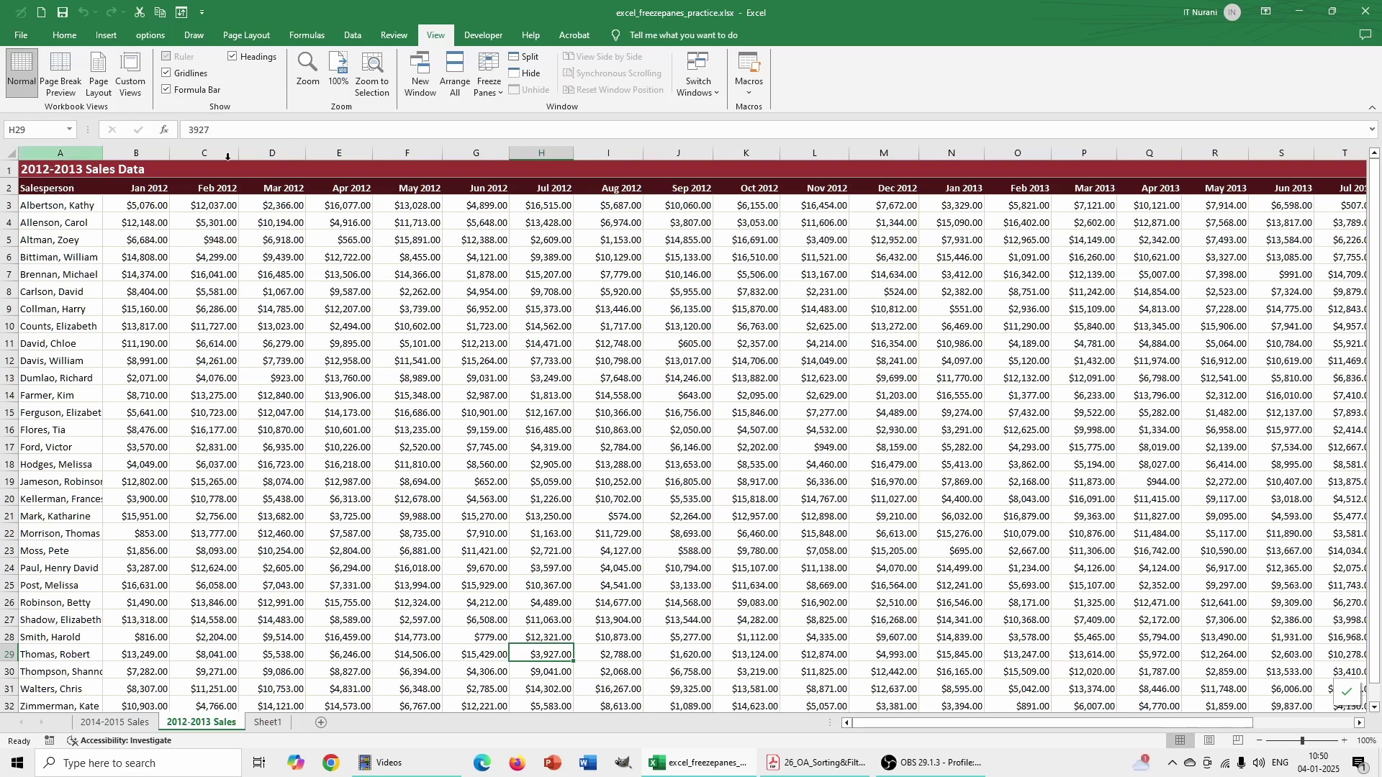
- Freeze the first Salesperson column and scroll right to test it
left_click(489, 89)
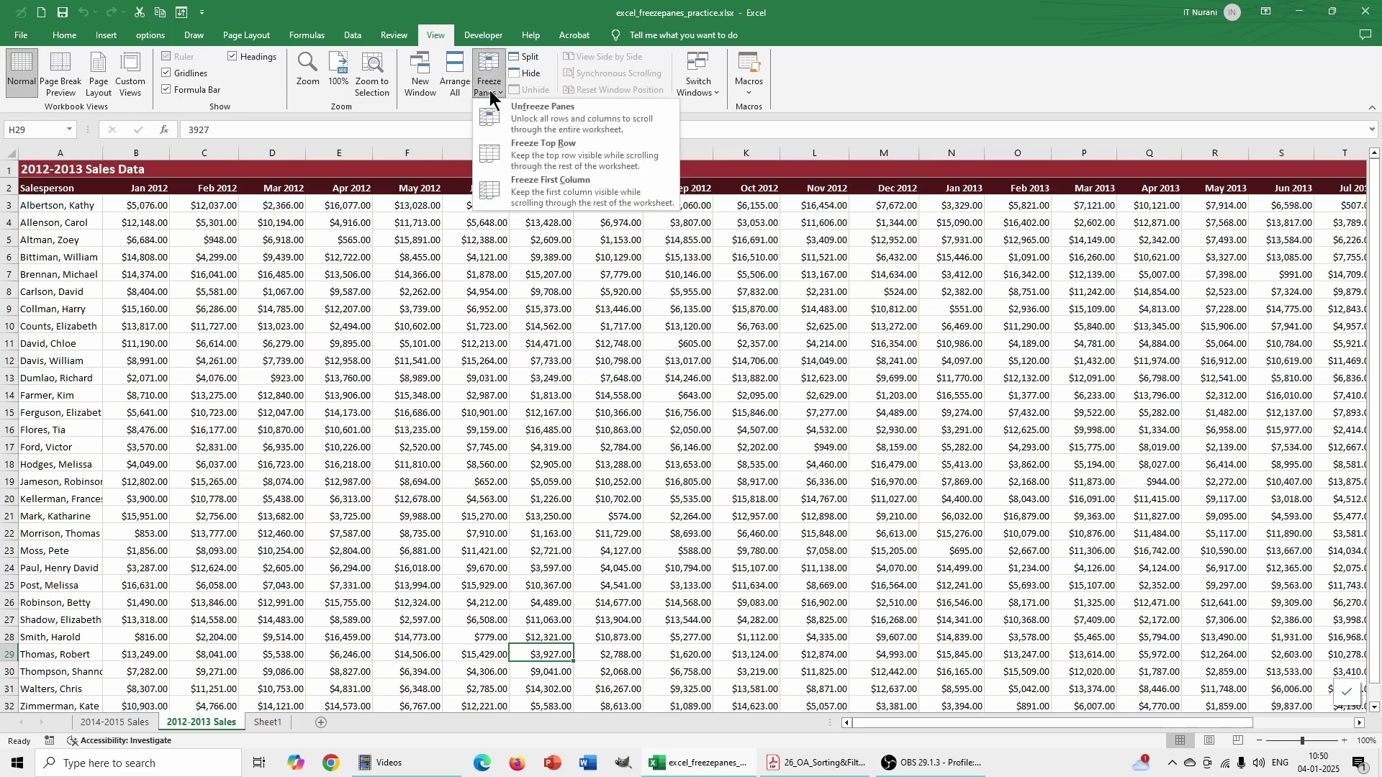
left_click(540, 188)
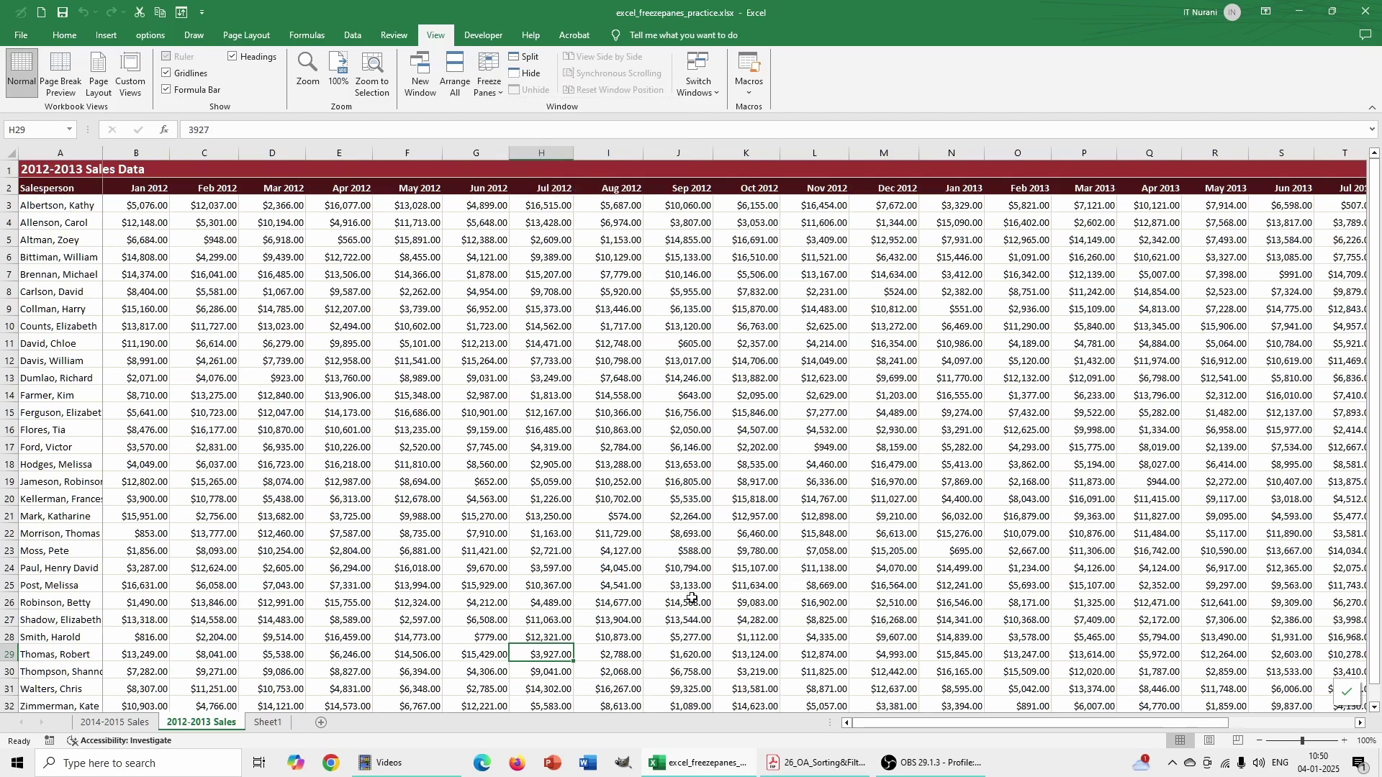
mouse_move(864, 723)
left_mouse_down()
mouse_move(1026, 727)
mouse_move(865, 715)
left_mouse_up()
- Unfreeze all panes so the sales sheet scrolls freely again
left_click(495, 89)
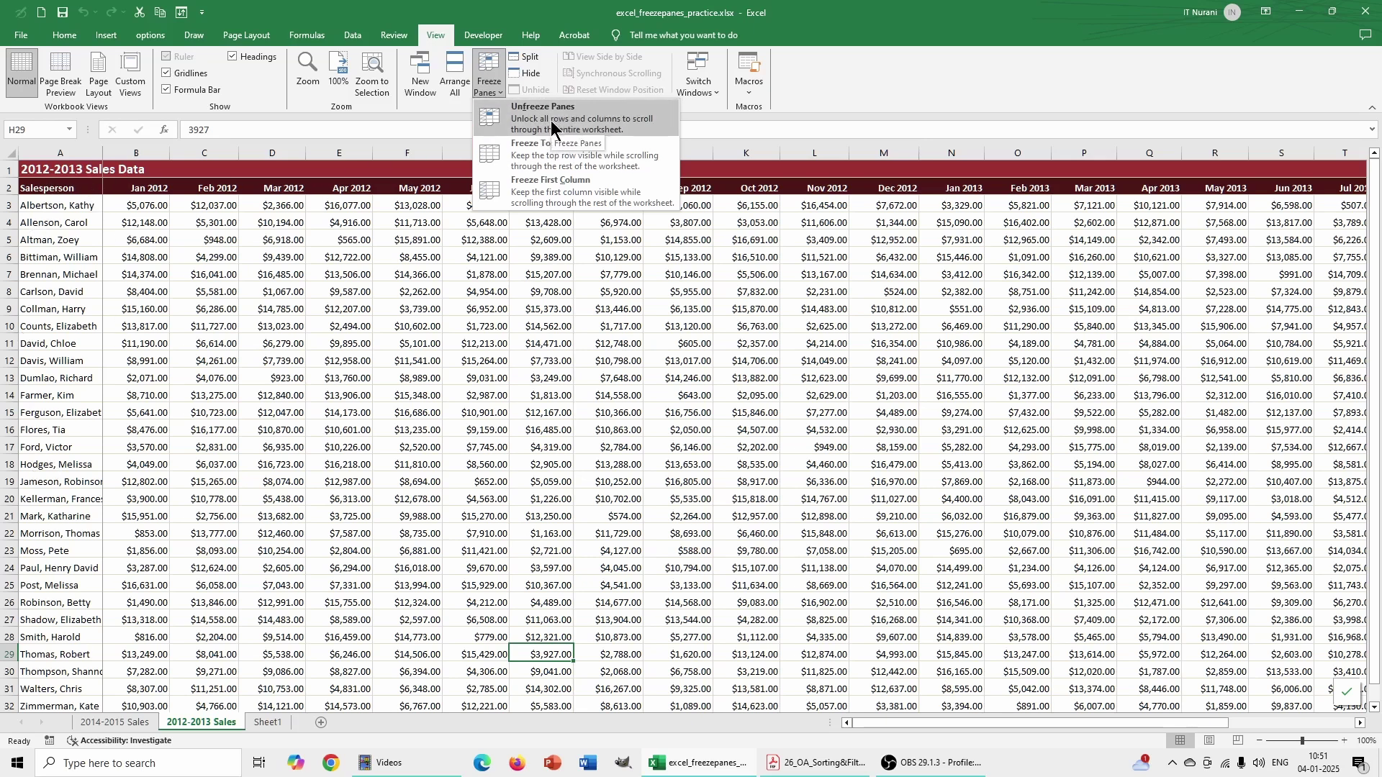
left_click(551, 126)
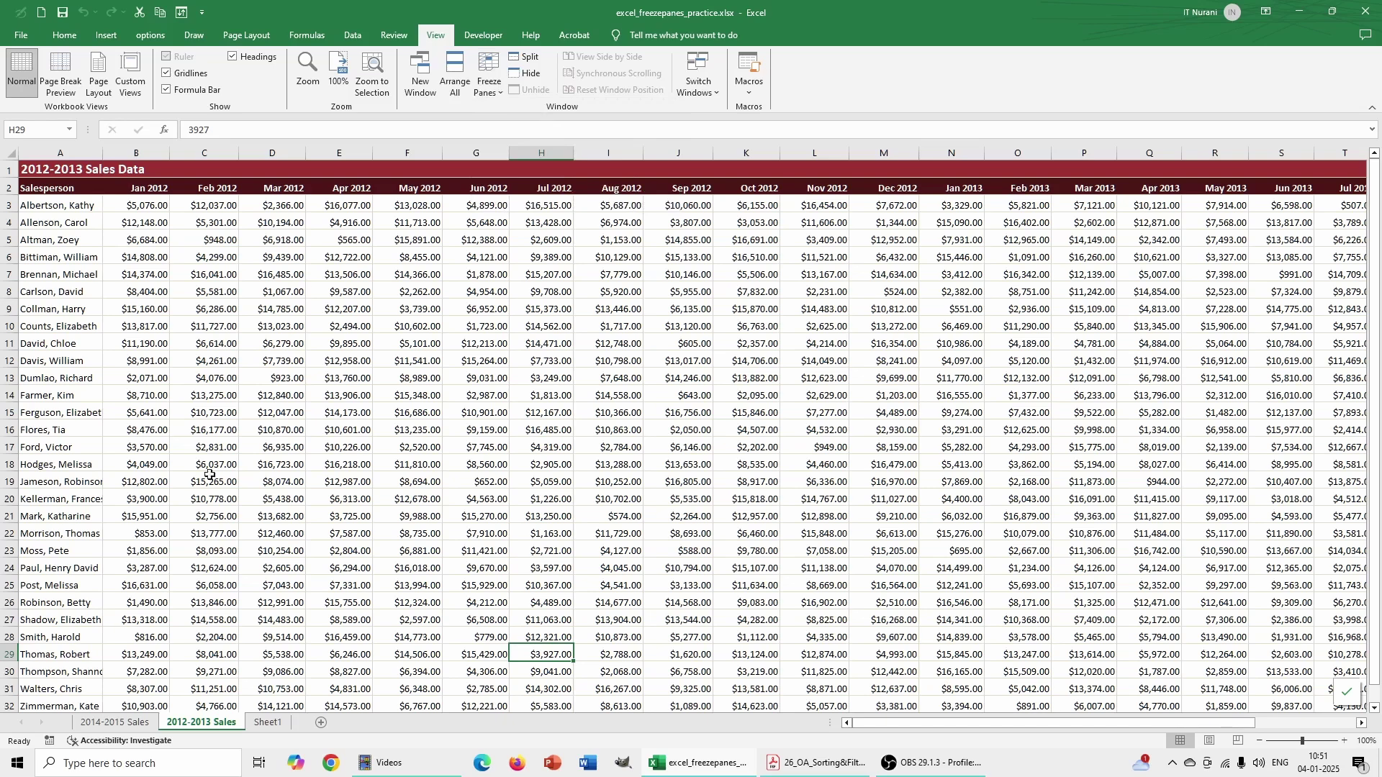
mouse_move(872, 724)
left_mouse_down()
mouse_move(975, 718)
mouse_move(855, 731)
left_mouse_up()
left_click_drag(1373, 346, 1340, 243)
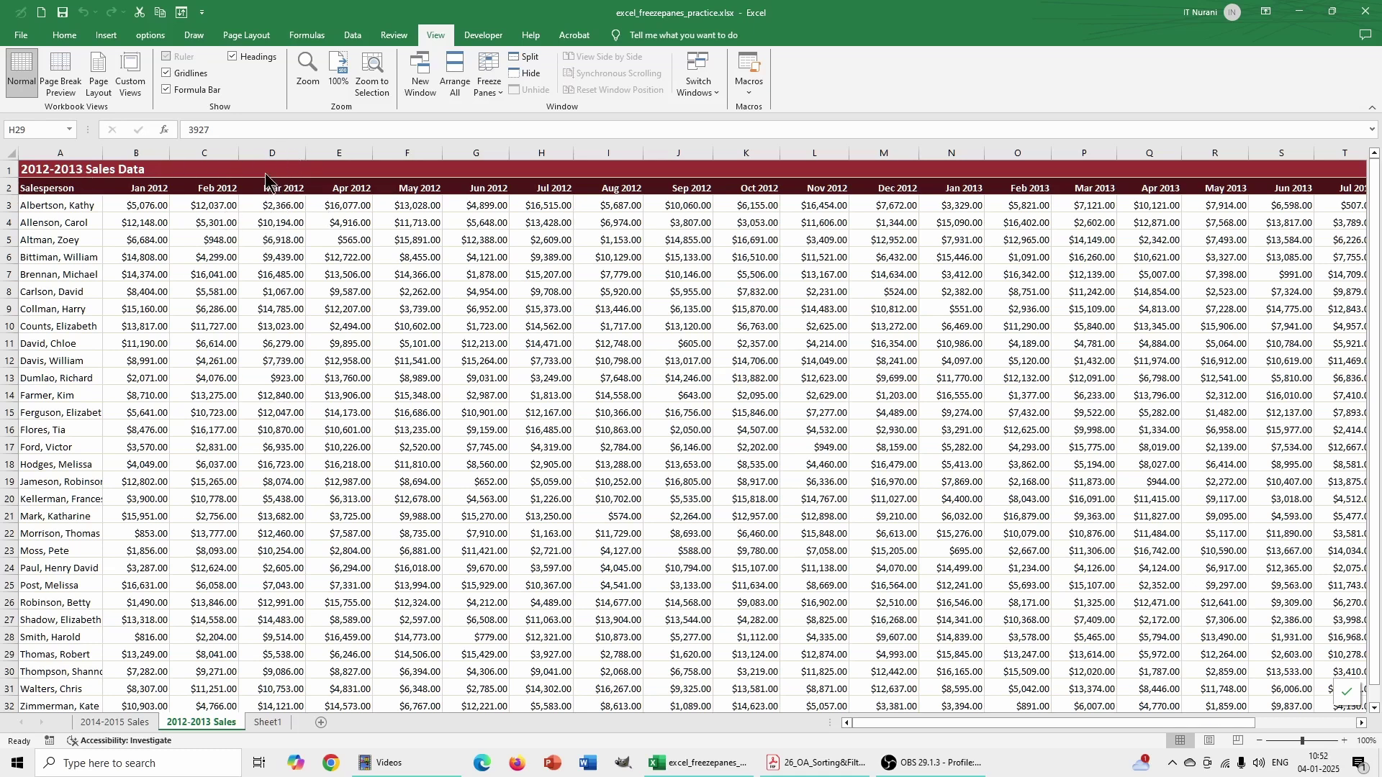
- Freeze columns A–D at column E and scroll right past the months
left_click(344, 149)
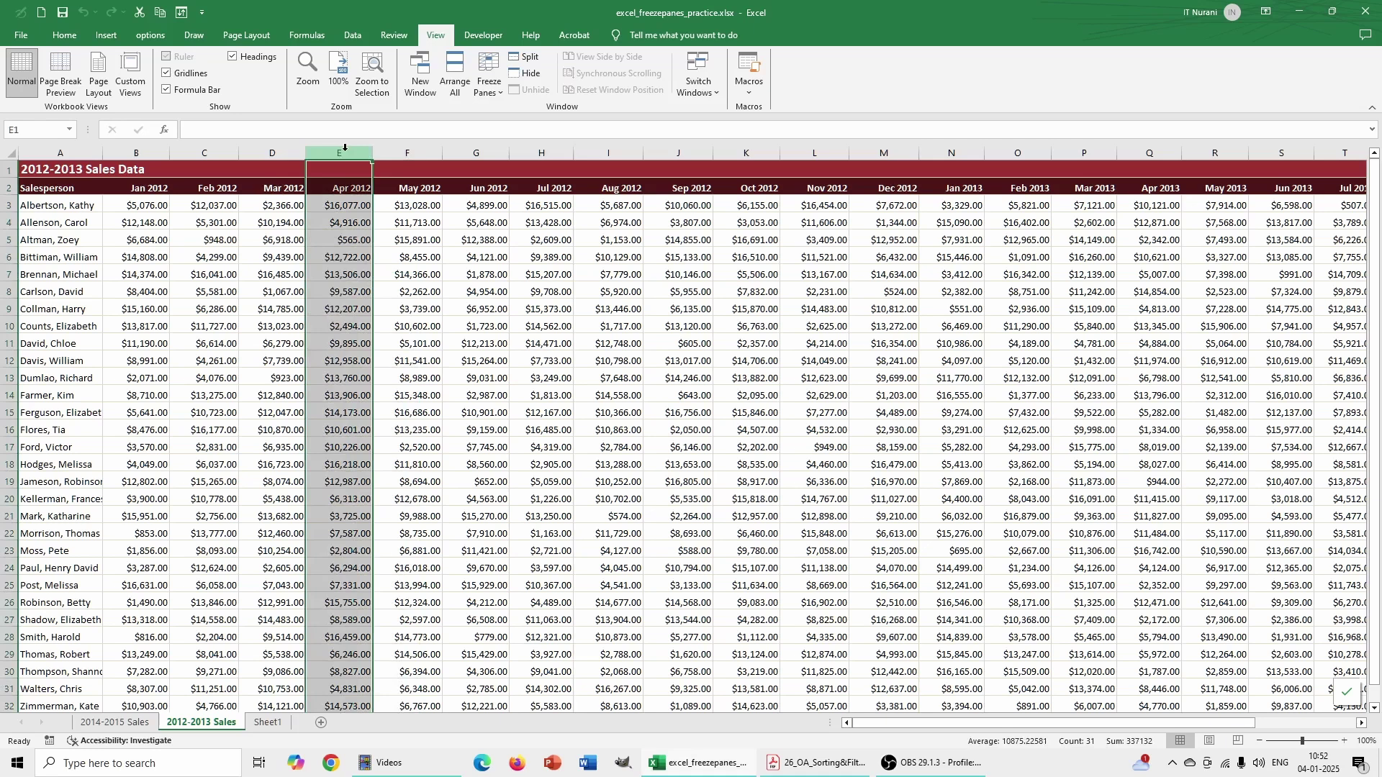
left_click(502, 87)
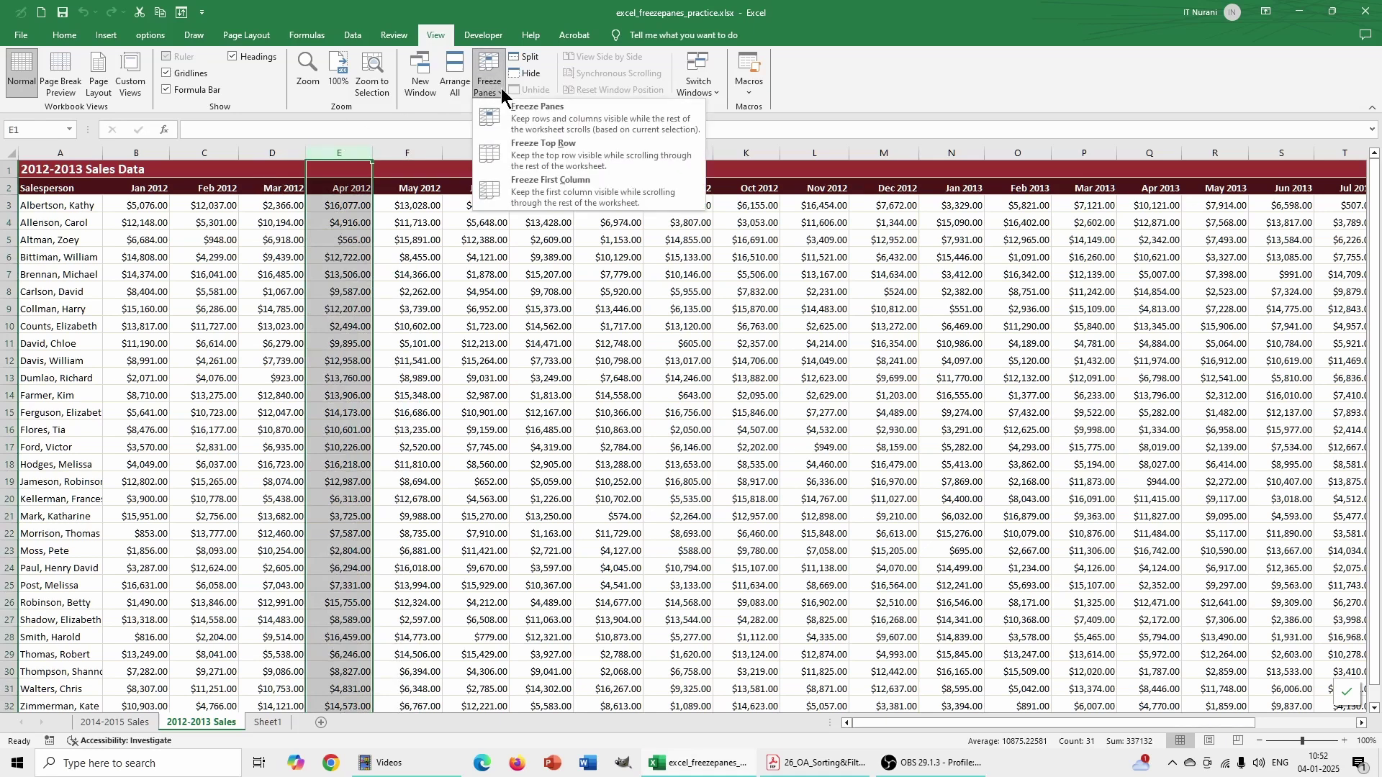
left_click(551, 113)
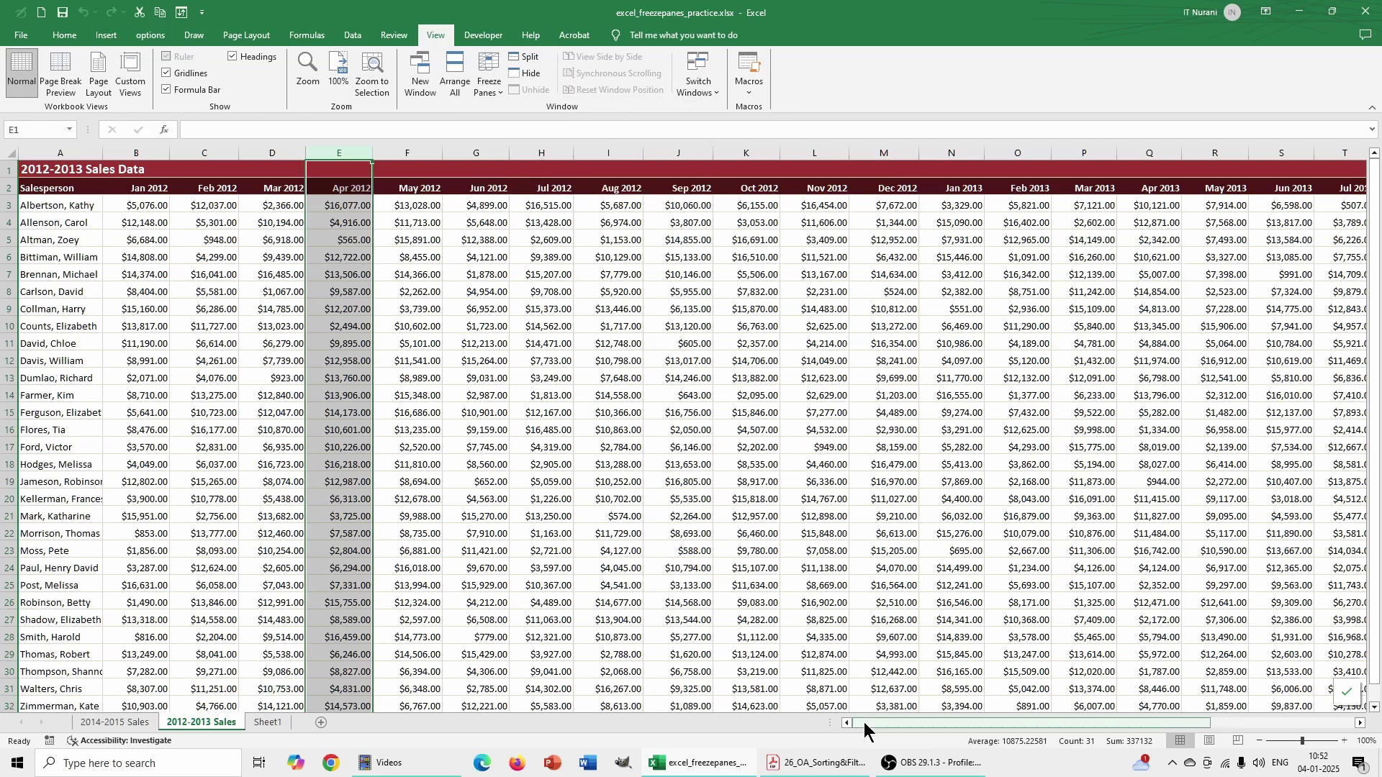
left_click_drag(864, 722, 632, 719)
mouse_move(904, 720)
left_mouse_down()
mouse_move(1094, 718)
mouse_move(915, 724)
left_mouse_up()
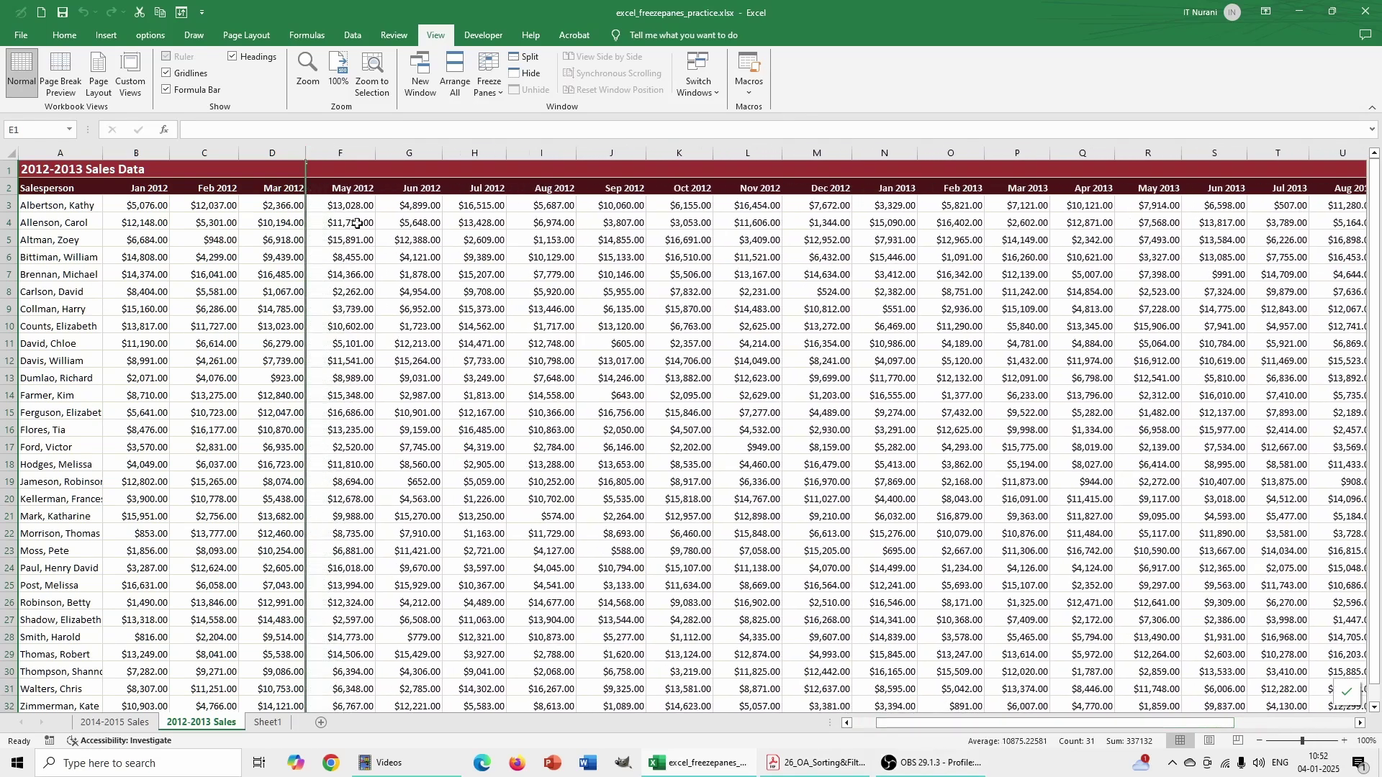
- Unfreeze columns A–D and select row 5 as the next freeze boundary
left_click(493, 92)
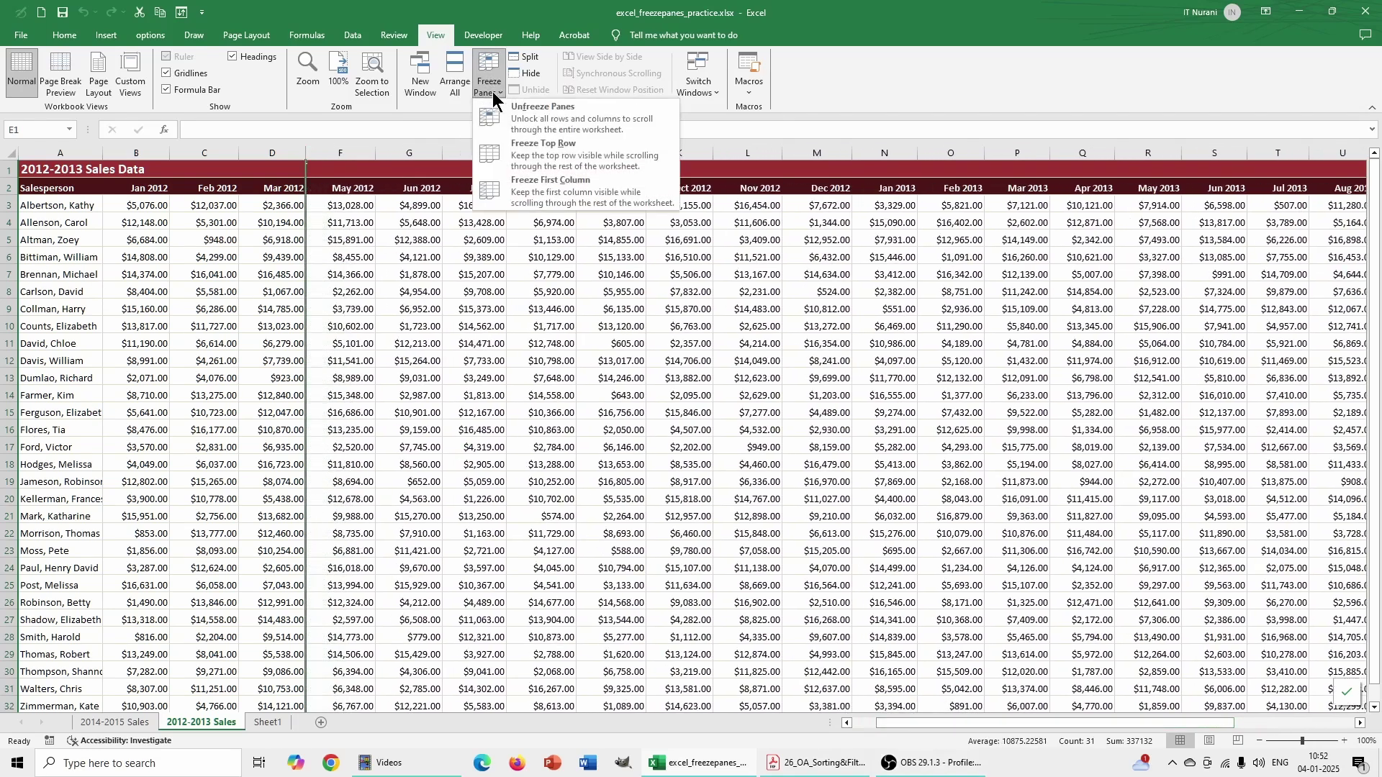
left_click(525, 122)
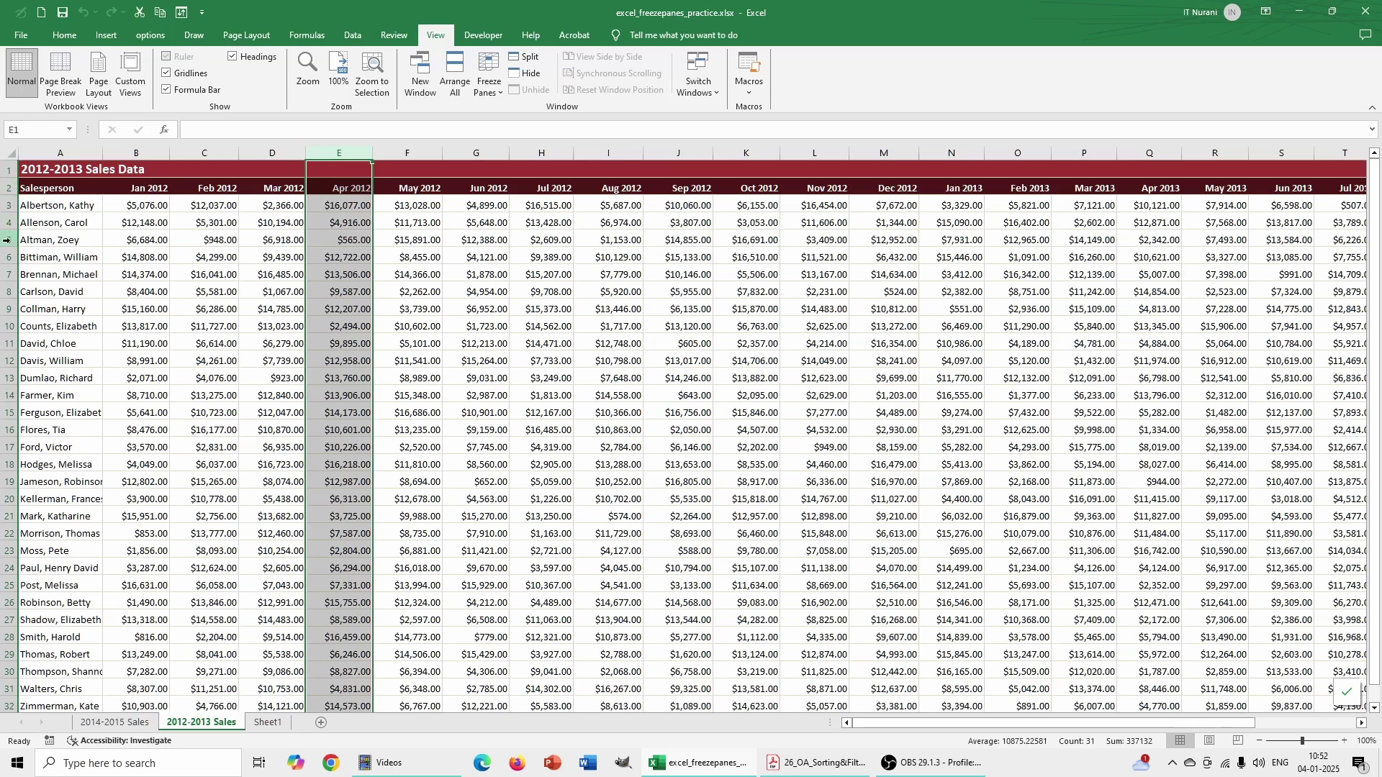
left_click(8, 240)
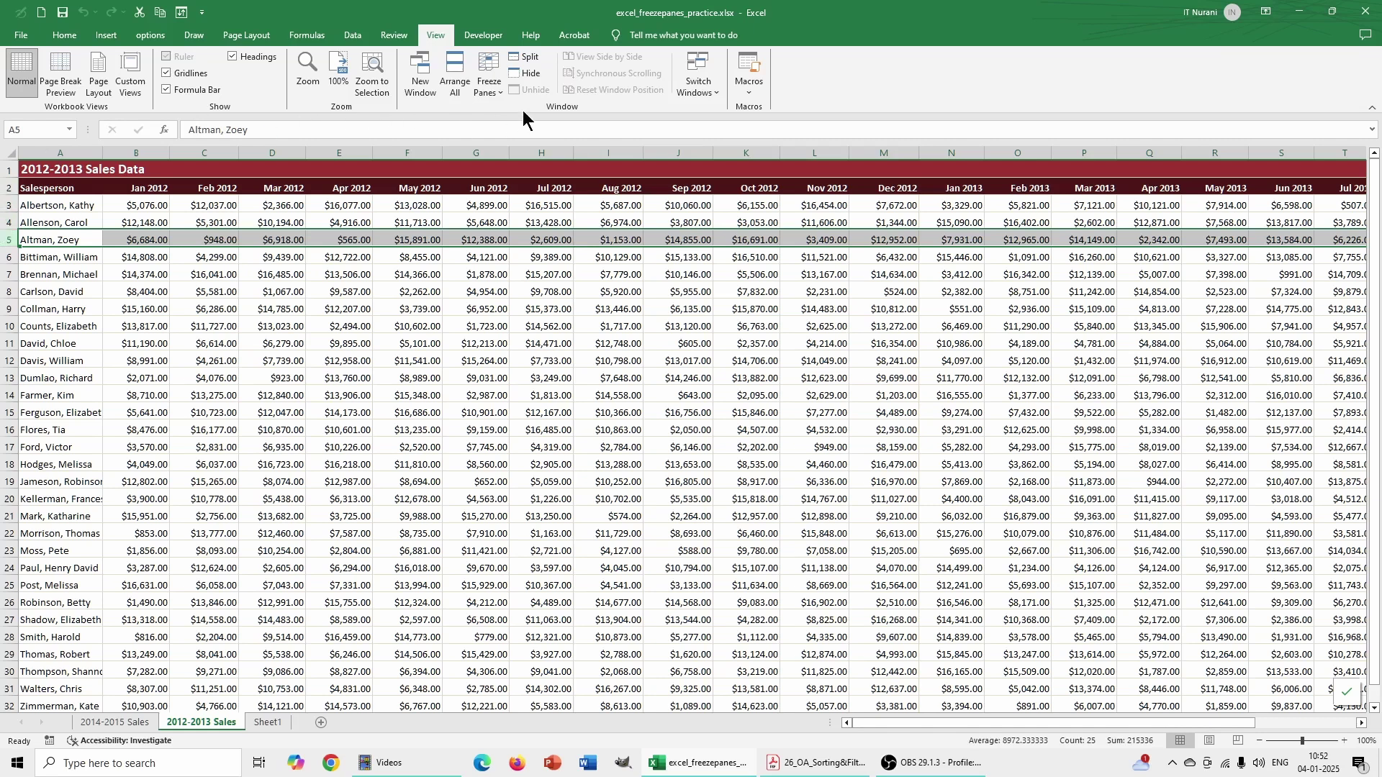
- Freeze rows 1–4 above row 5 and scroll down to test the fixed headers
left_click(494, 94)
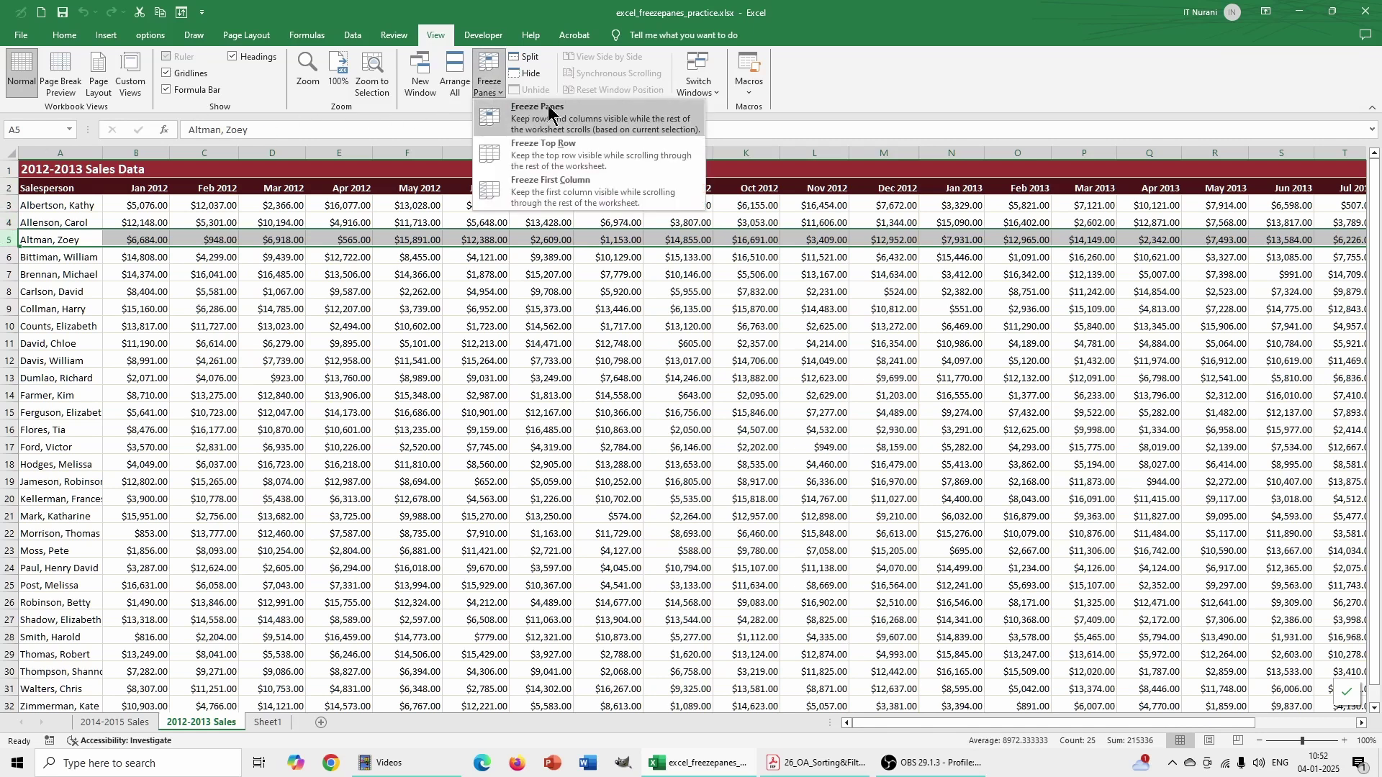
left_click(523, 128)
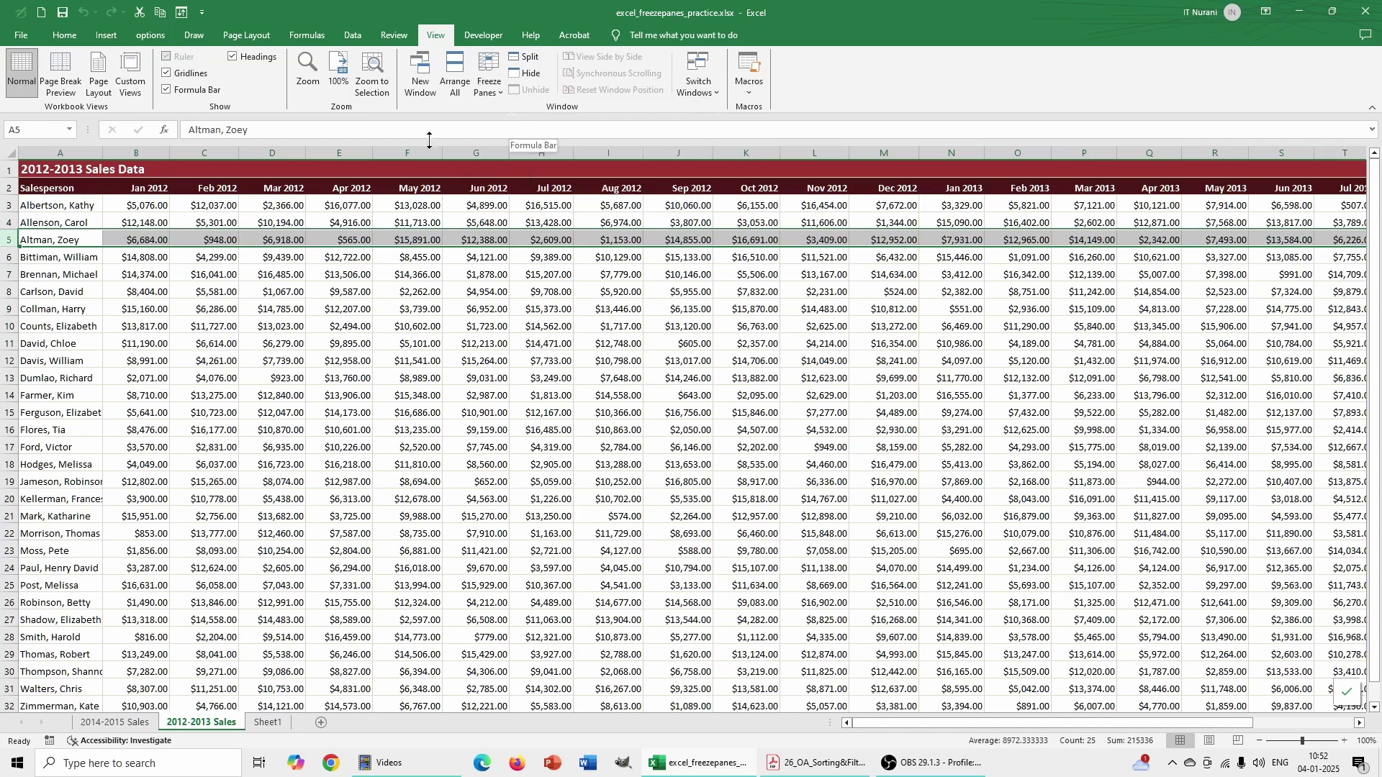
left_click_drag(1367, 302, 1360, 224)
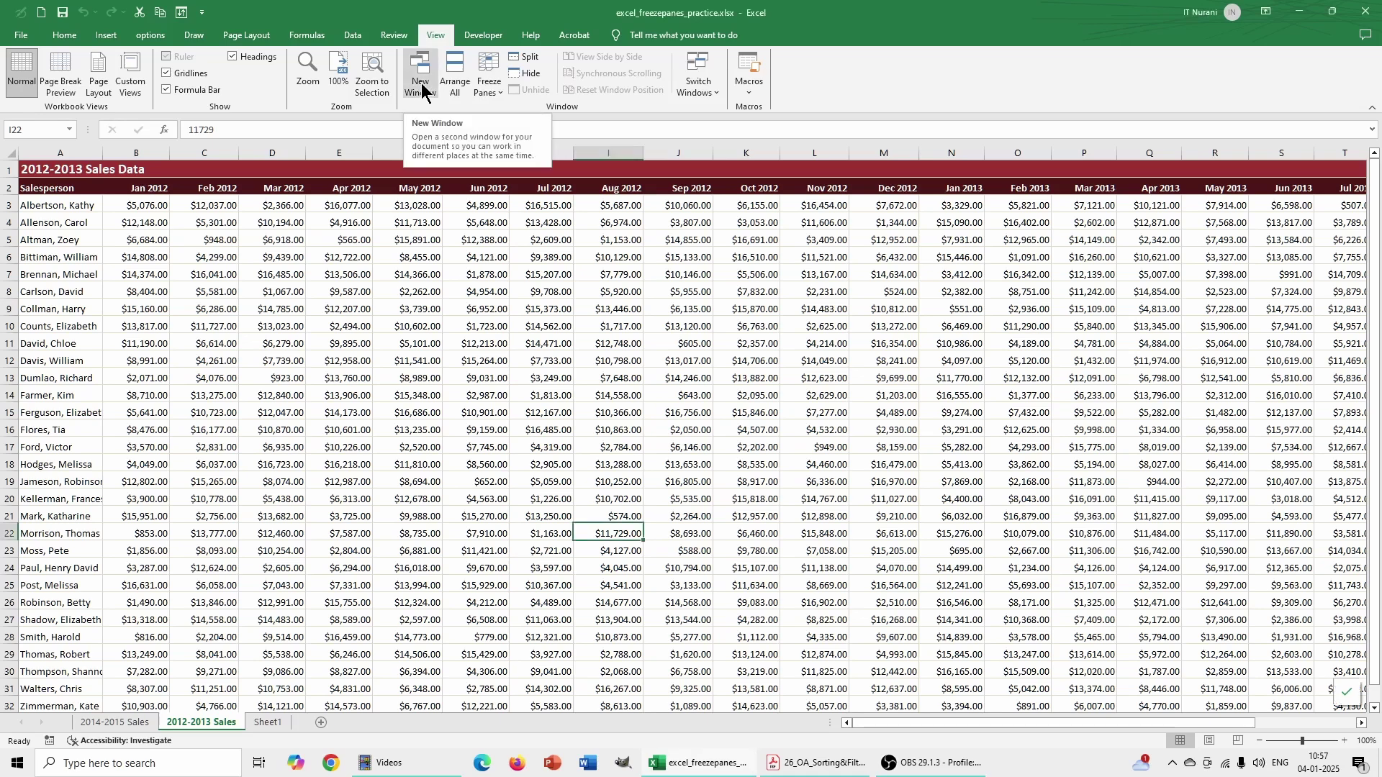
- Restore the Excel window, open a New Window of the workbook, and set the two windows side by side
left_click_drag(940, 27, 739, 44)
left_click(490, 117)
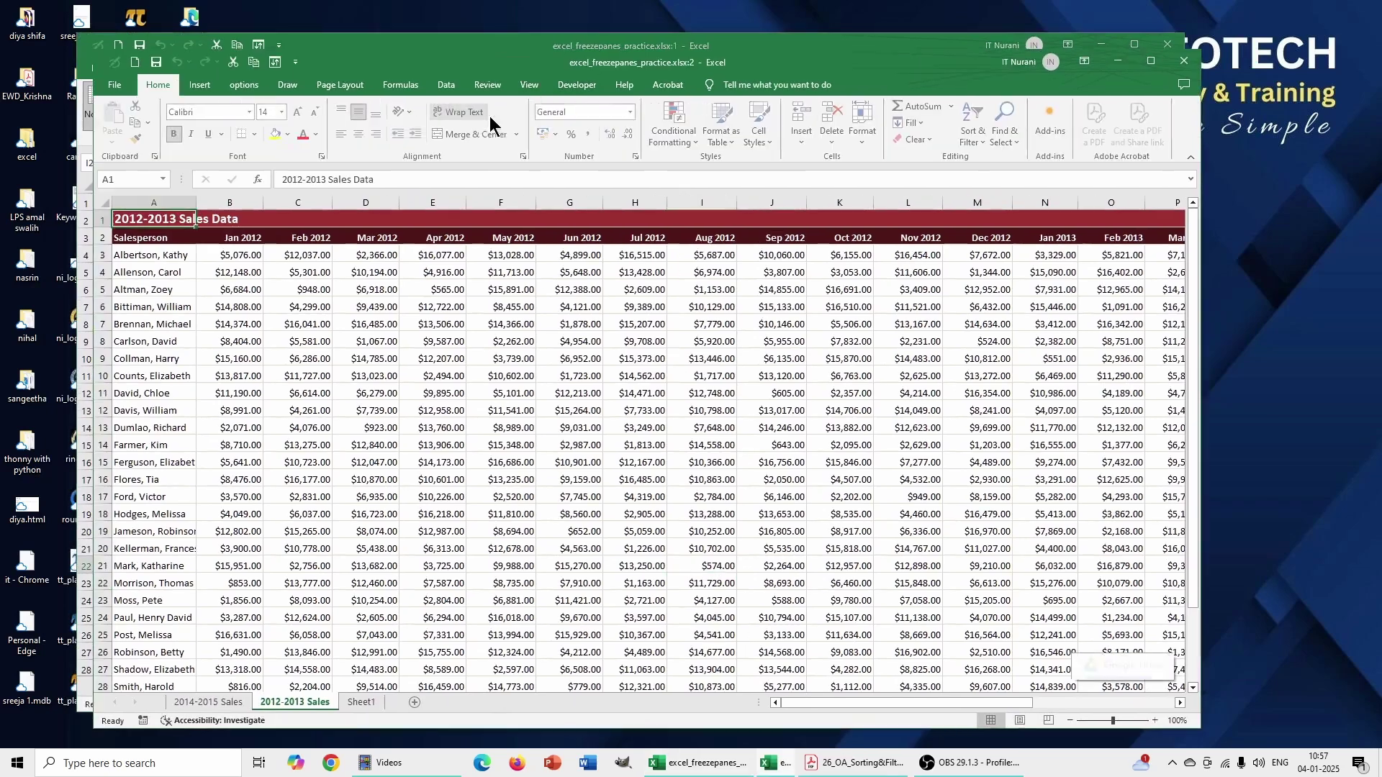
left_click_drag(845, 67, 1007, 160)
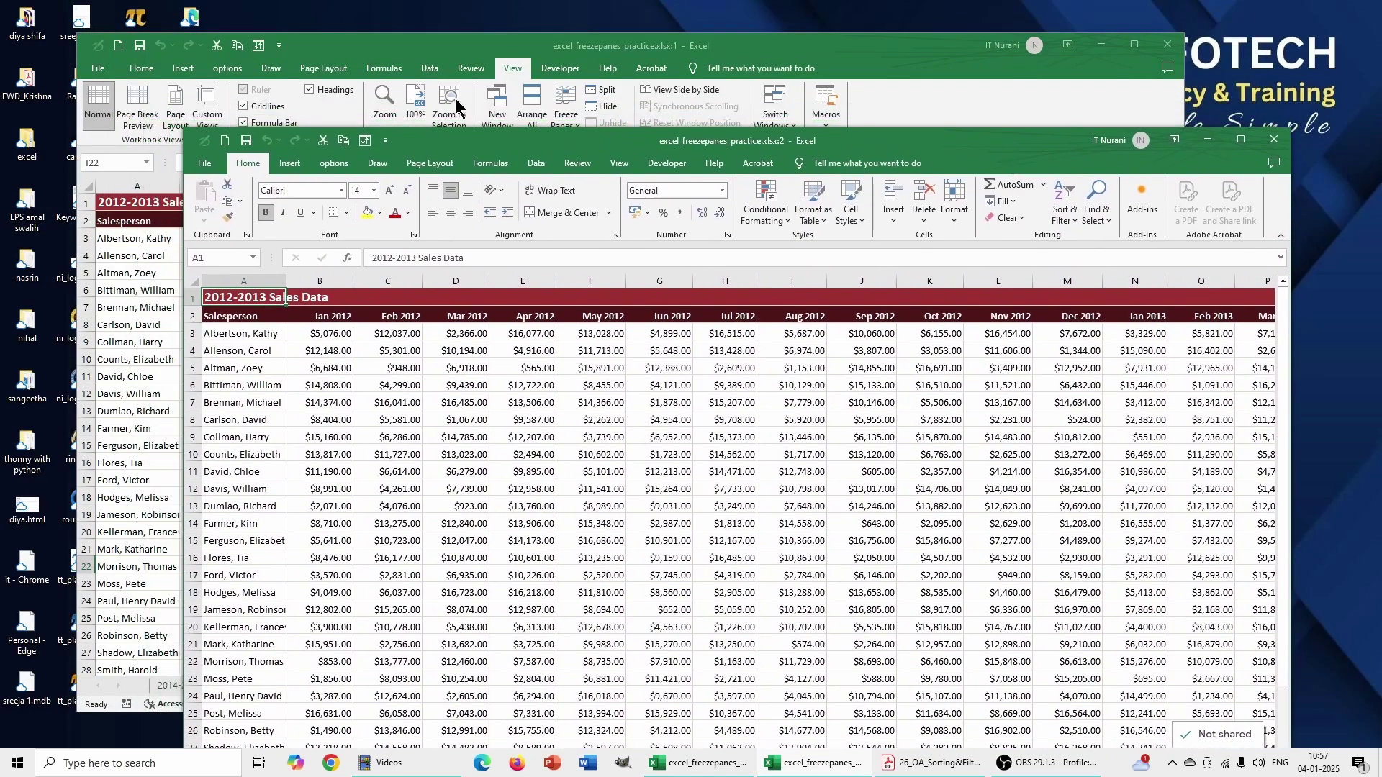
left_click(501, 110)
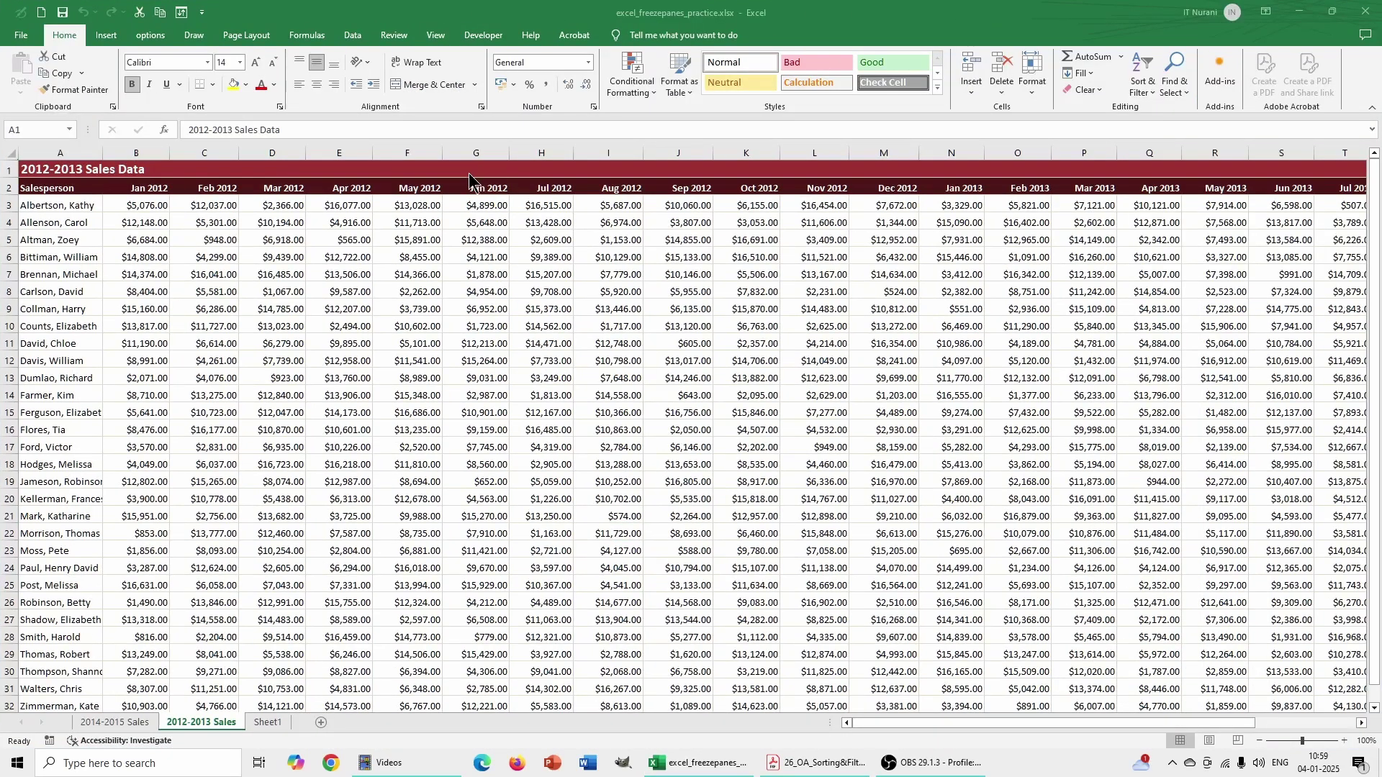
- Split the 2012-2013 Sales sheet into four panes with View > Split
left_click(438, 36)
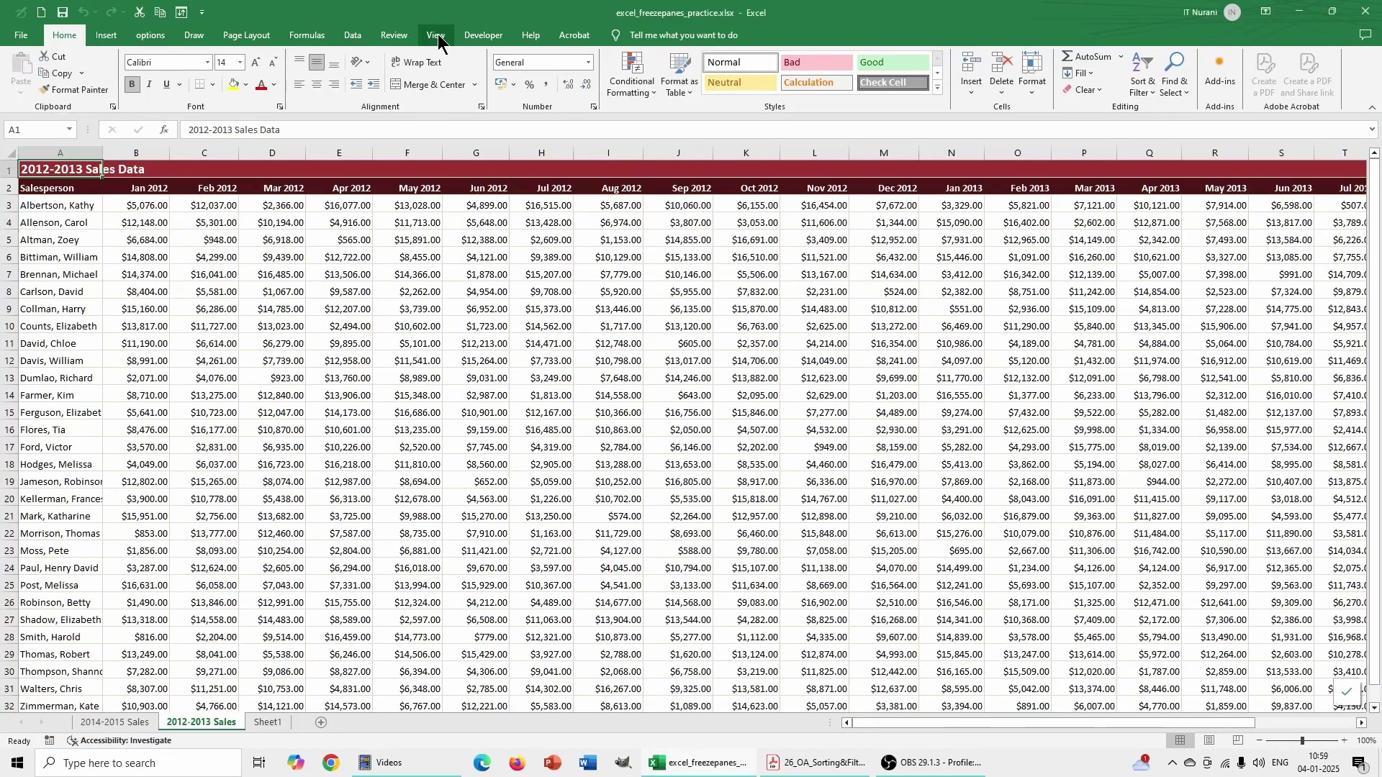
left_click(437, 36)
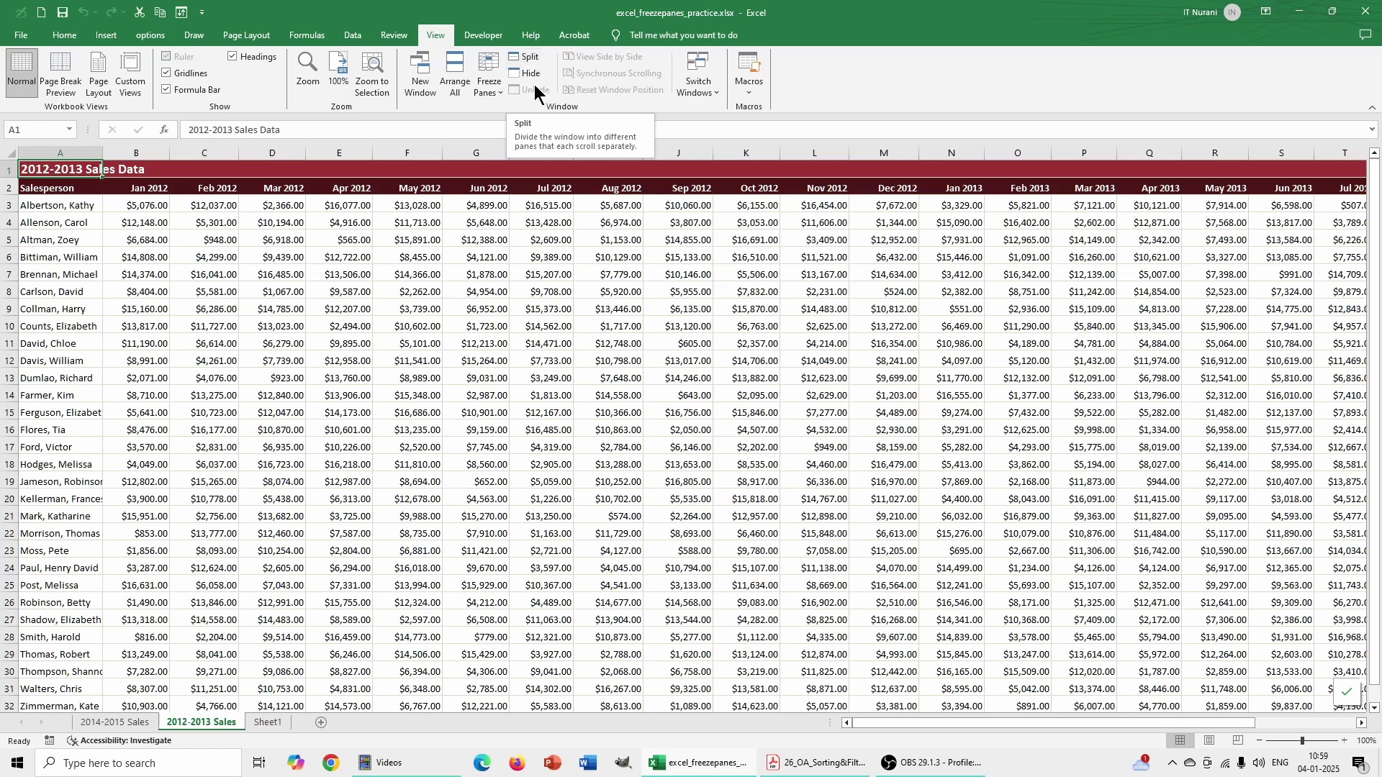
left_click(529, 59)
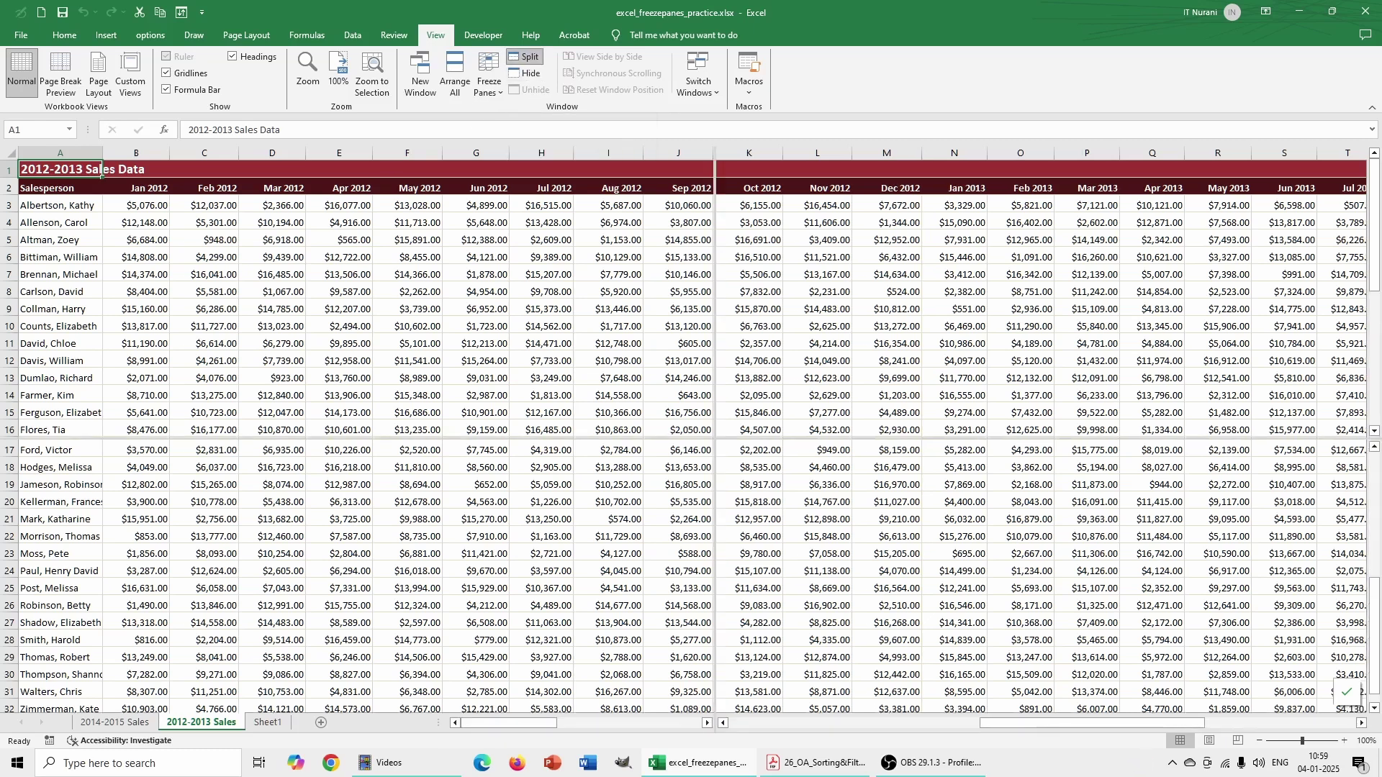
- Scroll each split pane to show different rows and columns of the sales data
left_click(181, 312)
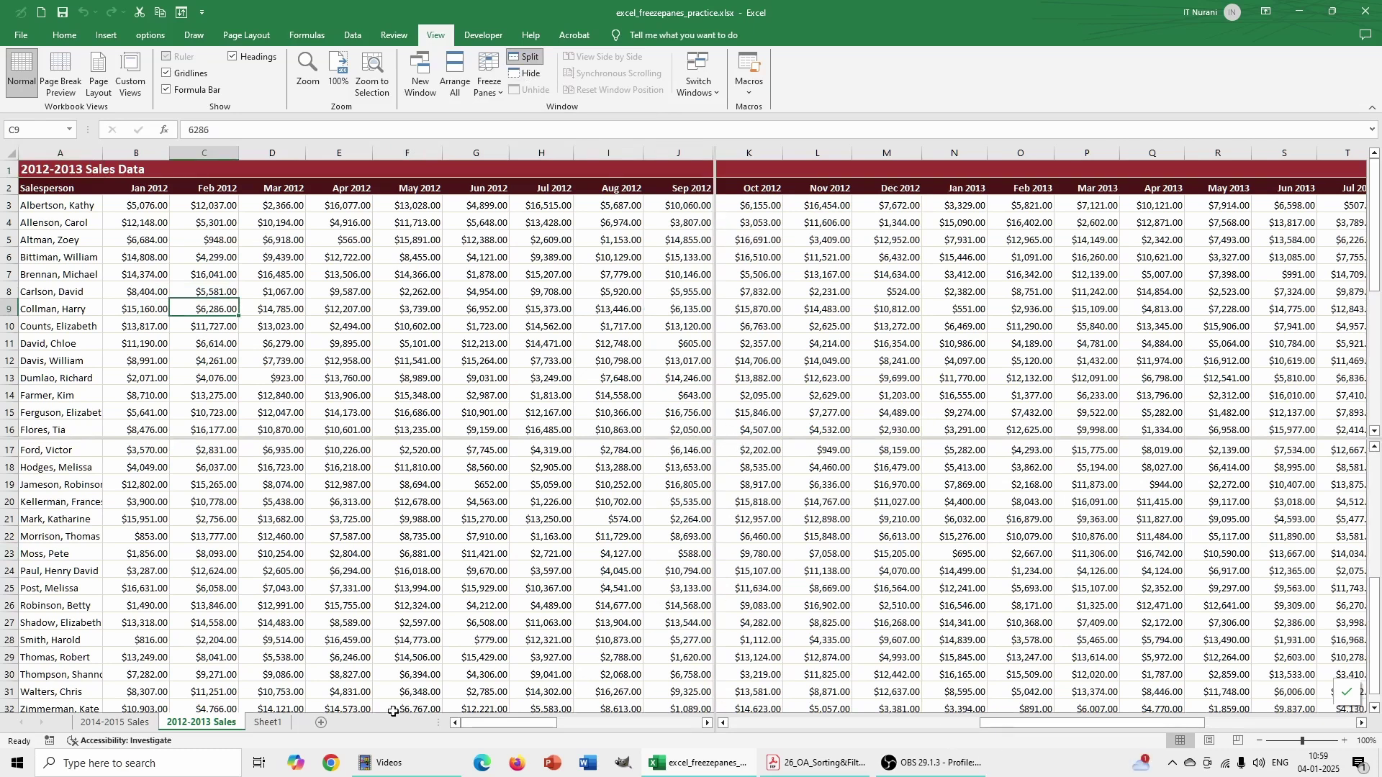
left_click_drag(490, 724, 534, 720)
left_click_drag(561, 723, 483, 728)
left_click_drag(1083, 724, 780, 730)
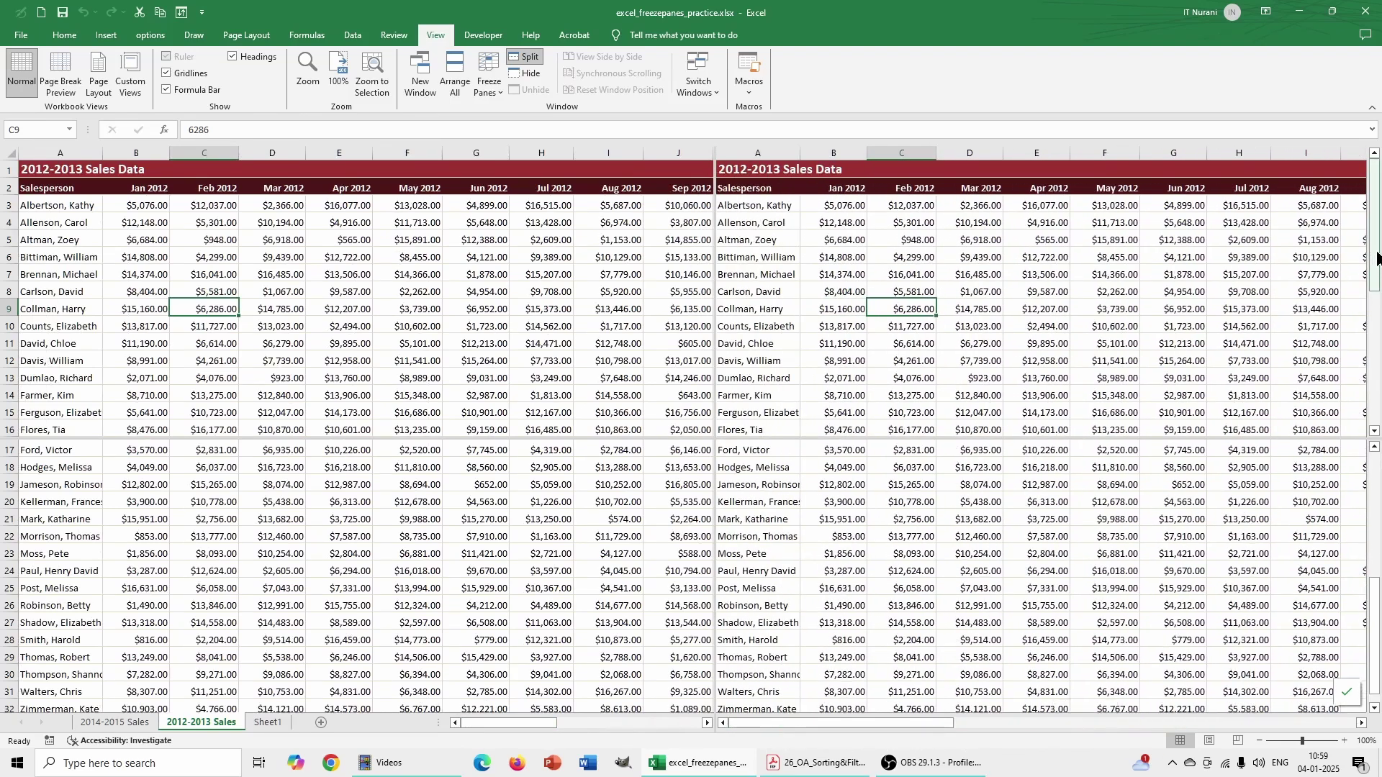
left_click_drag(1377, 257, 1373, 421)
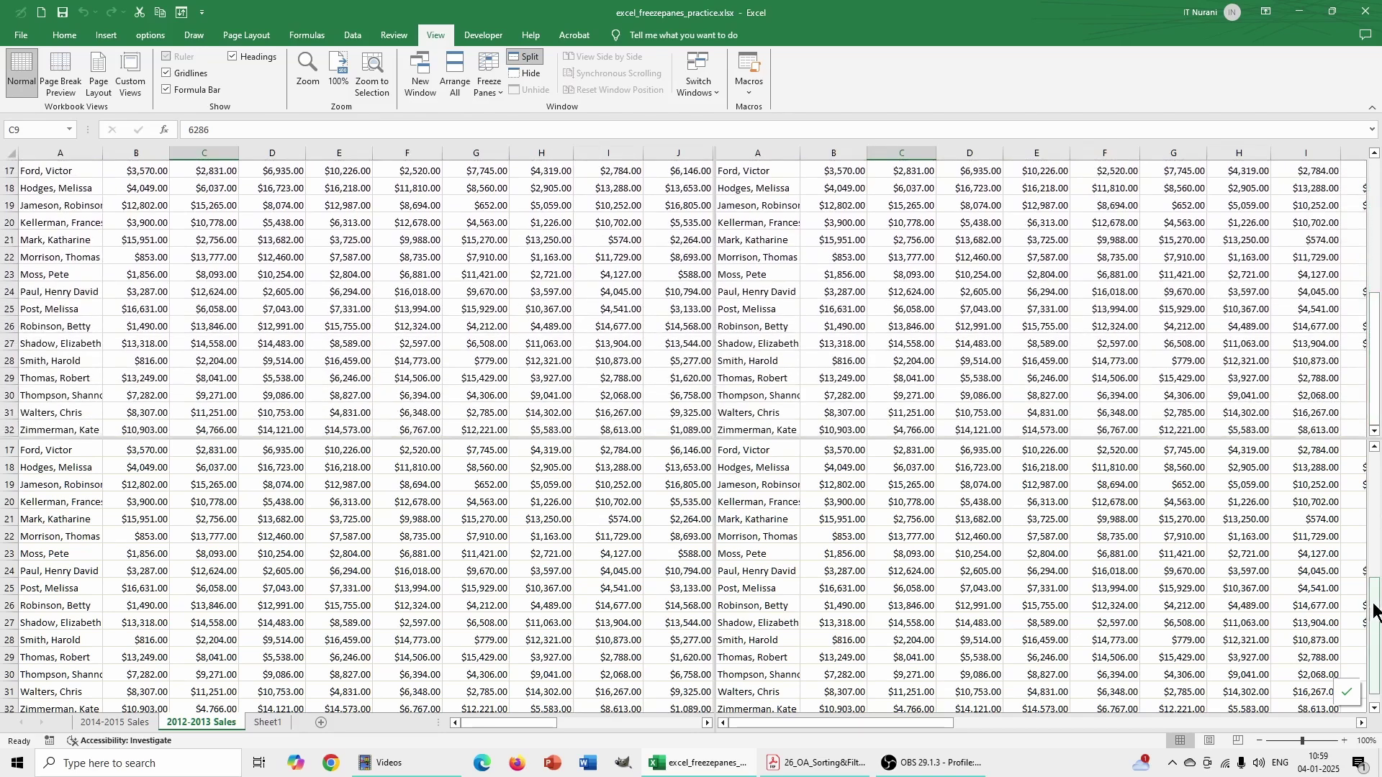
left_click_drag(1375, 610, 1377, 466)
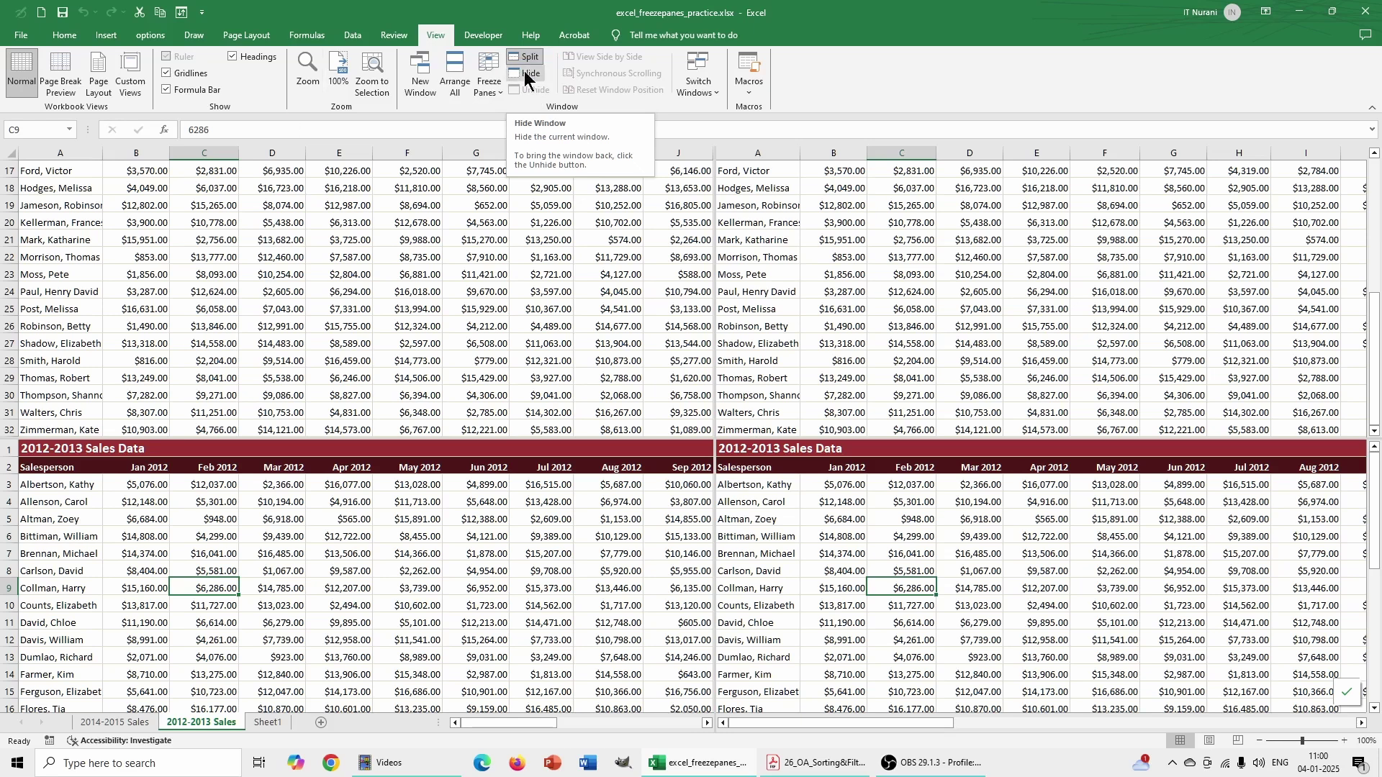
- Hide the workbook window, then unhide excel_freezepanes_practice.xlsx from the Unhide list
left_click(530, 75)
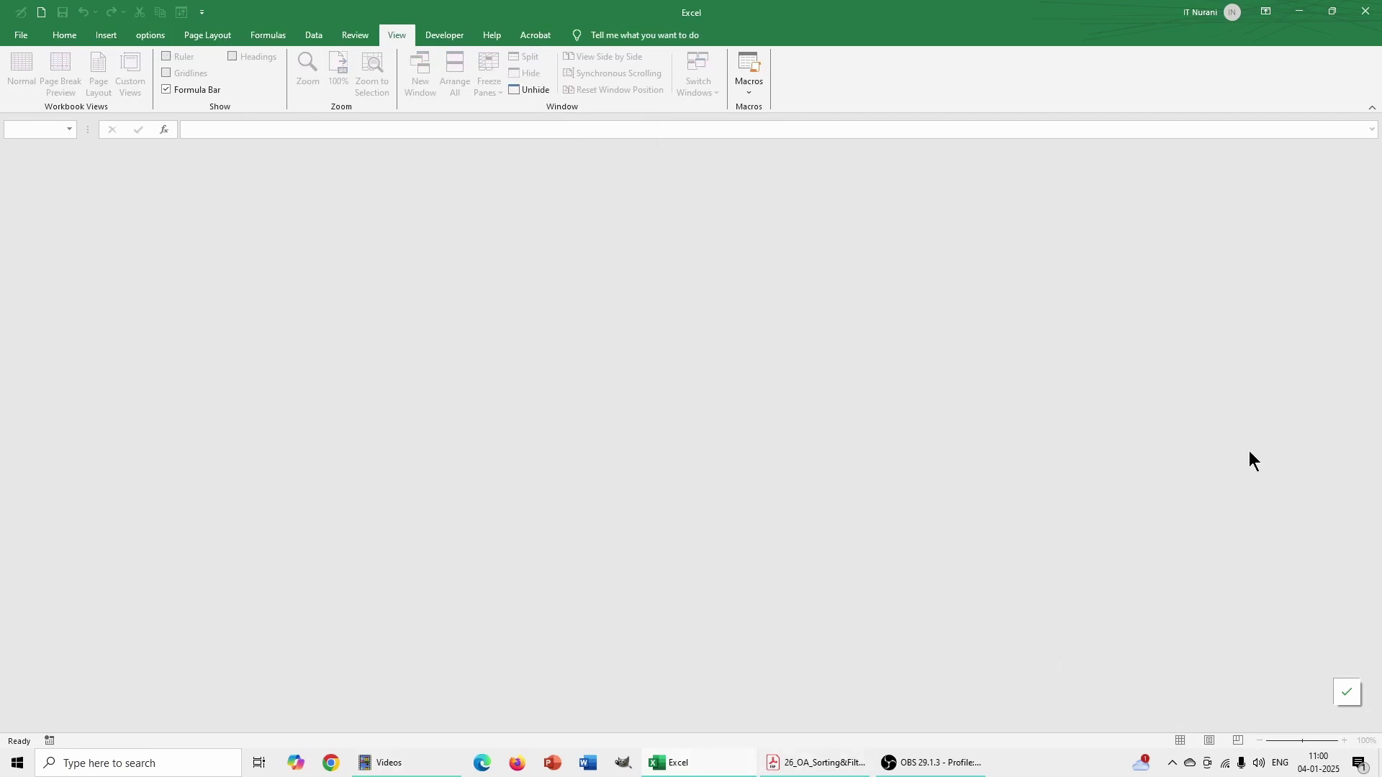
left_click(528, 87)
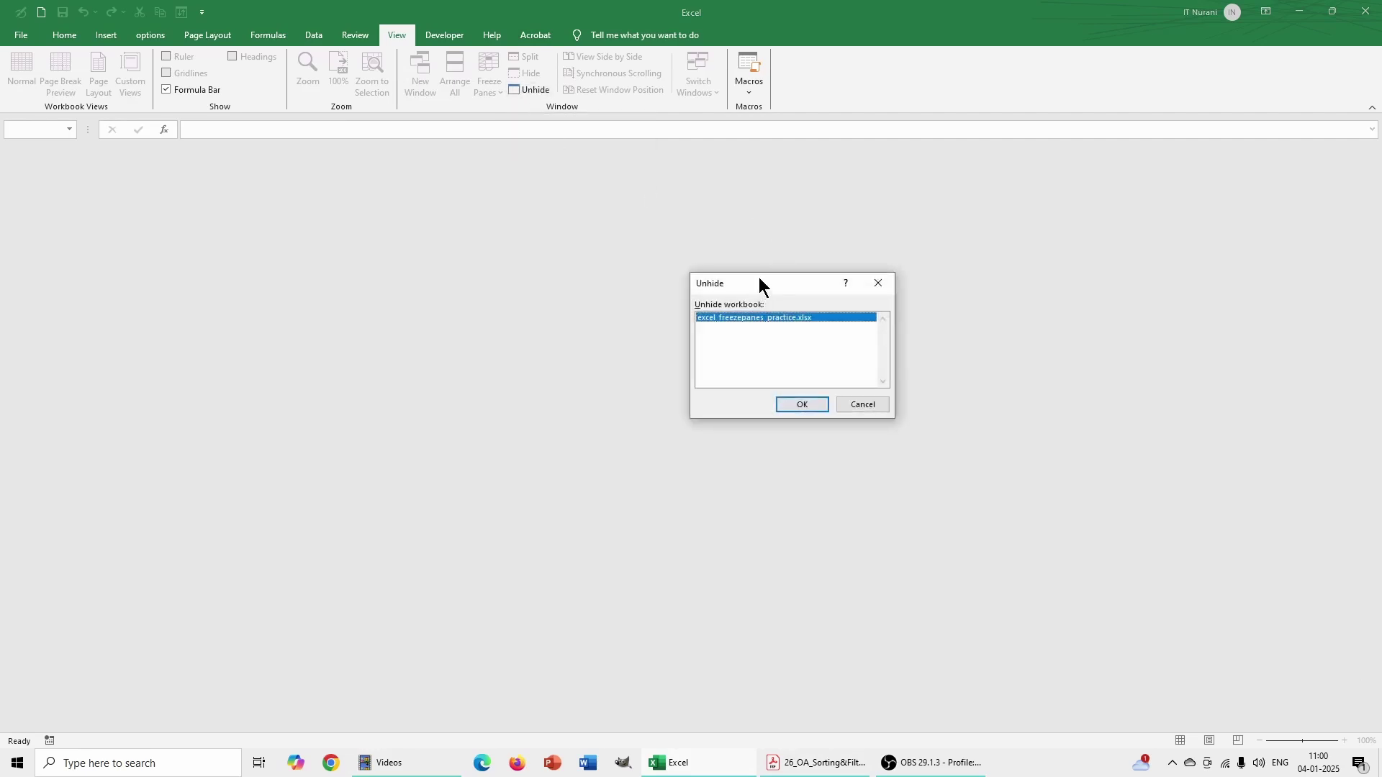
left_click_drag(755, 282, 569, 224)
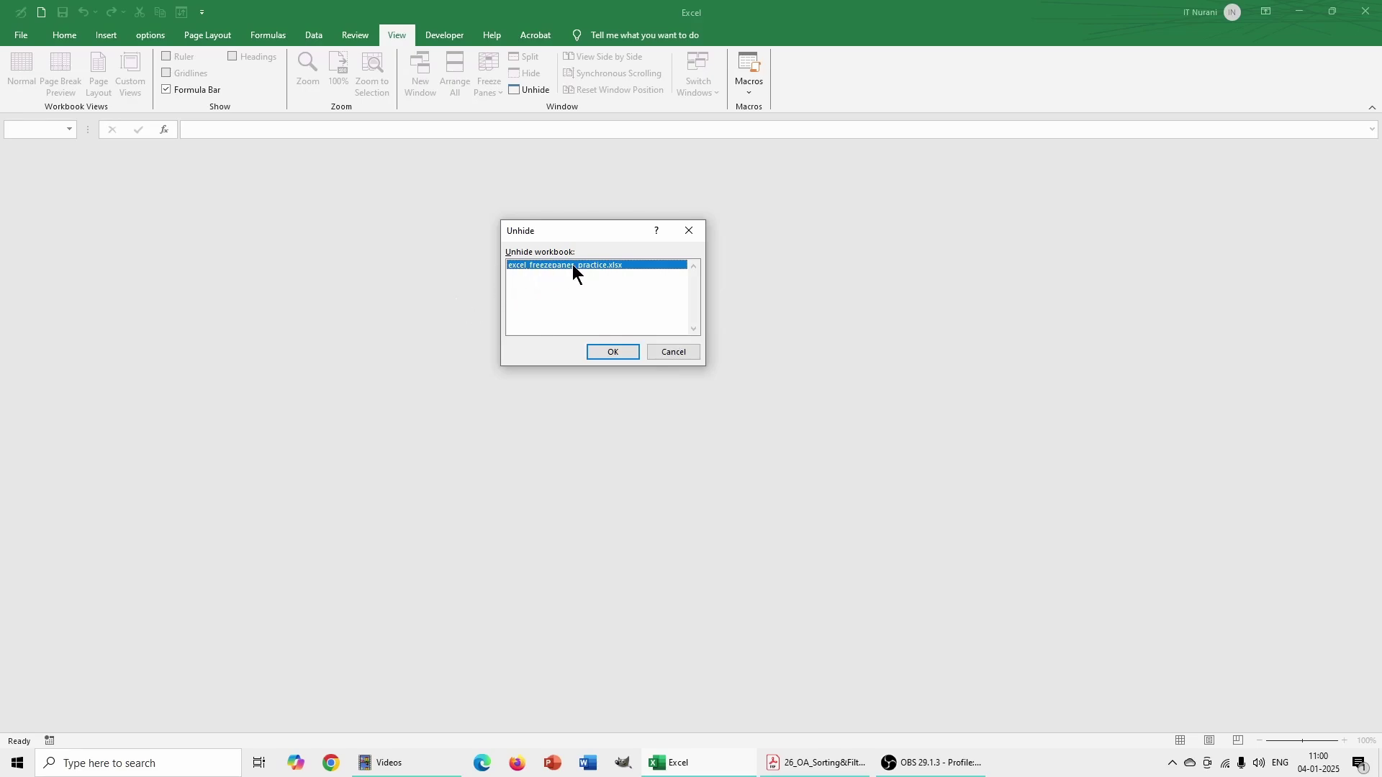
left_click(611, 352)
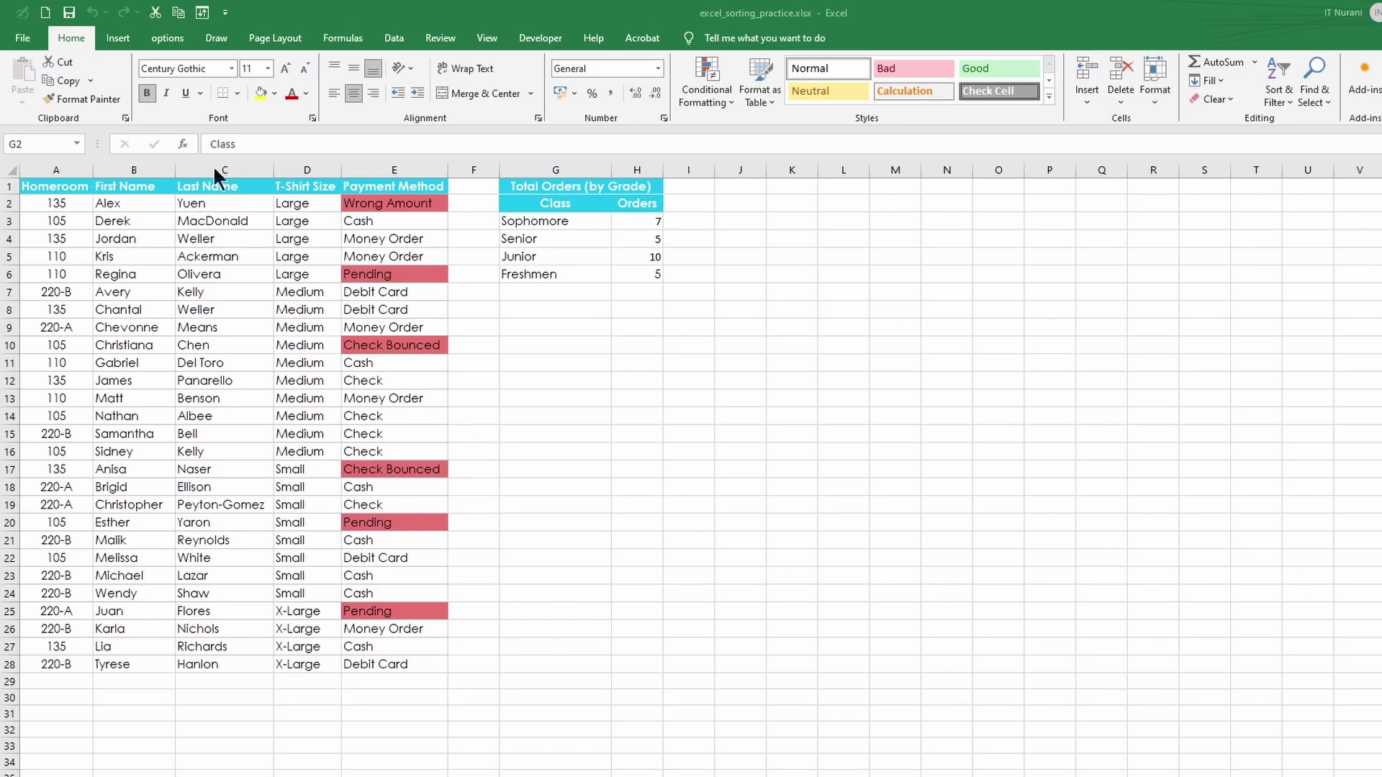
- Sort the T-shirt order list by Last Name, A to Z
left_click(216, 200)
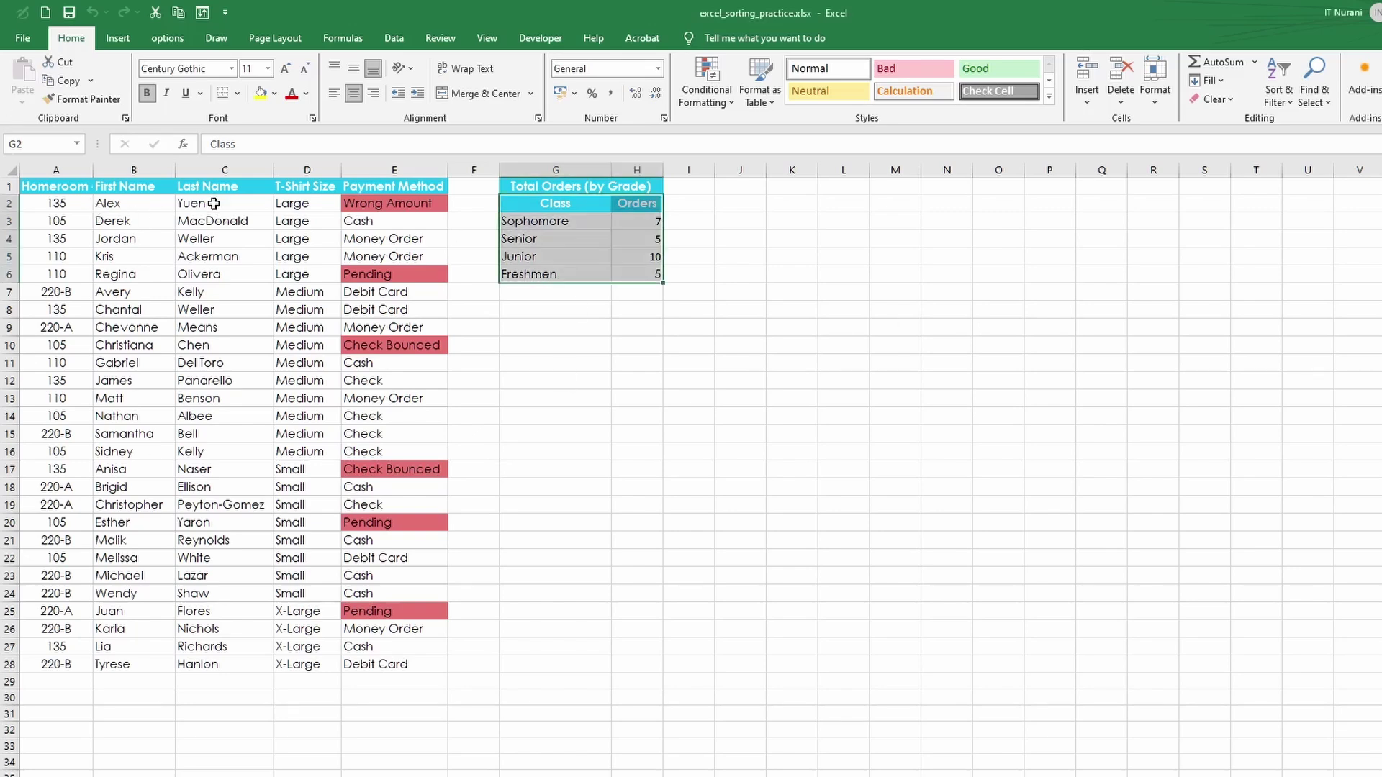
left_click(216, 201)
left_click(208, 223)
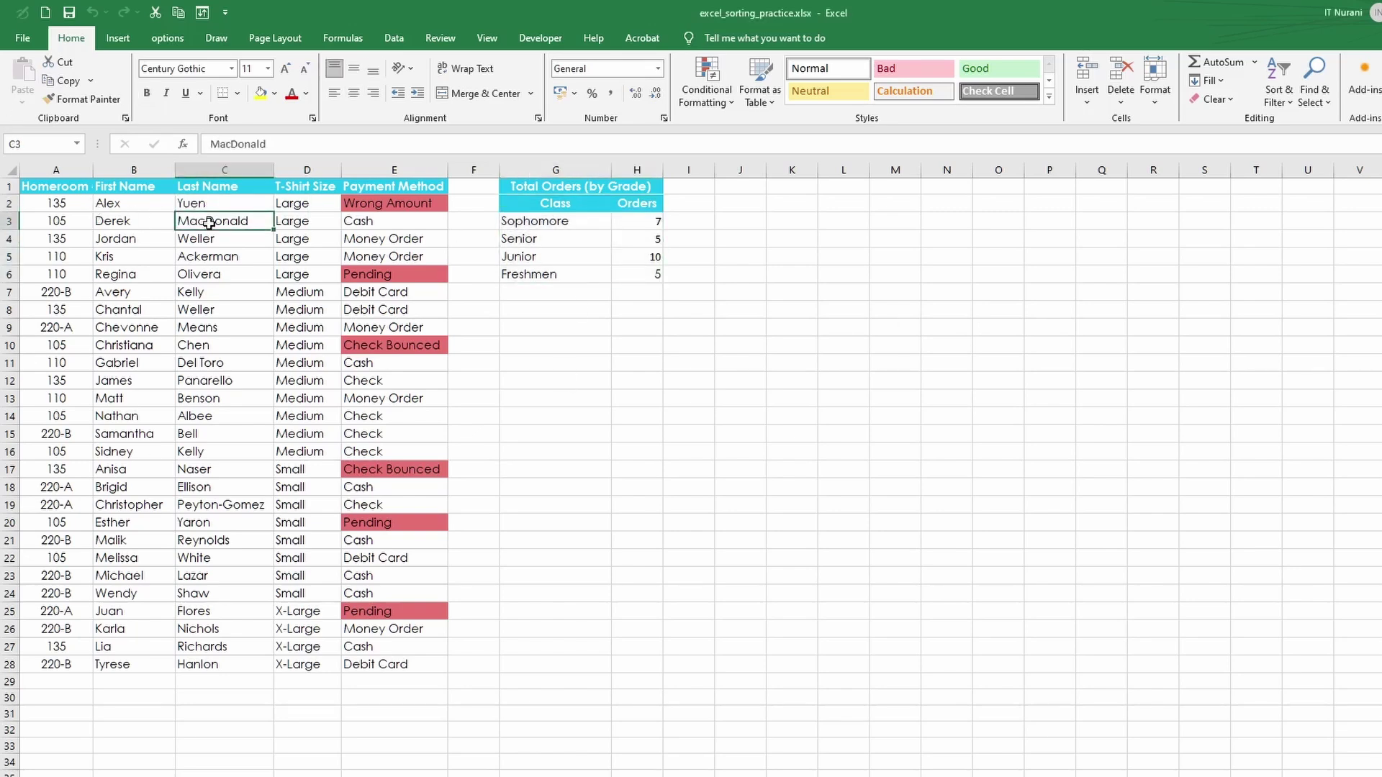
left_click(392, 38)
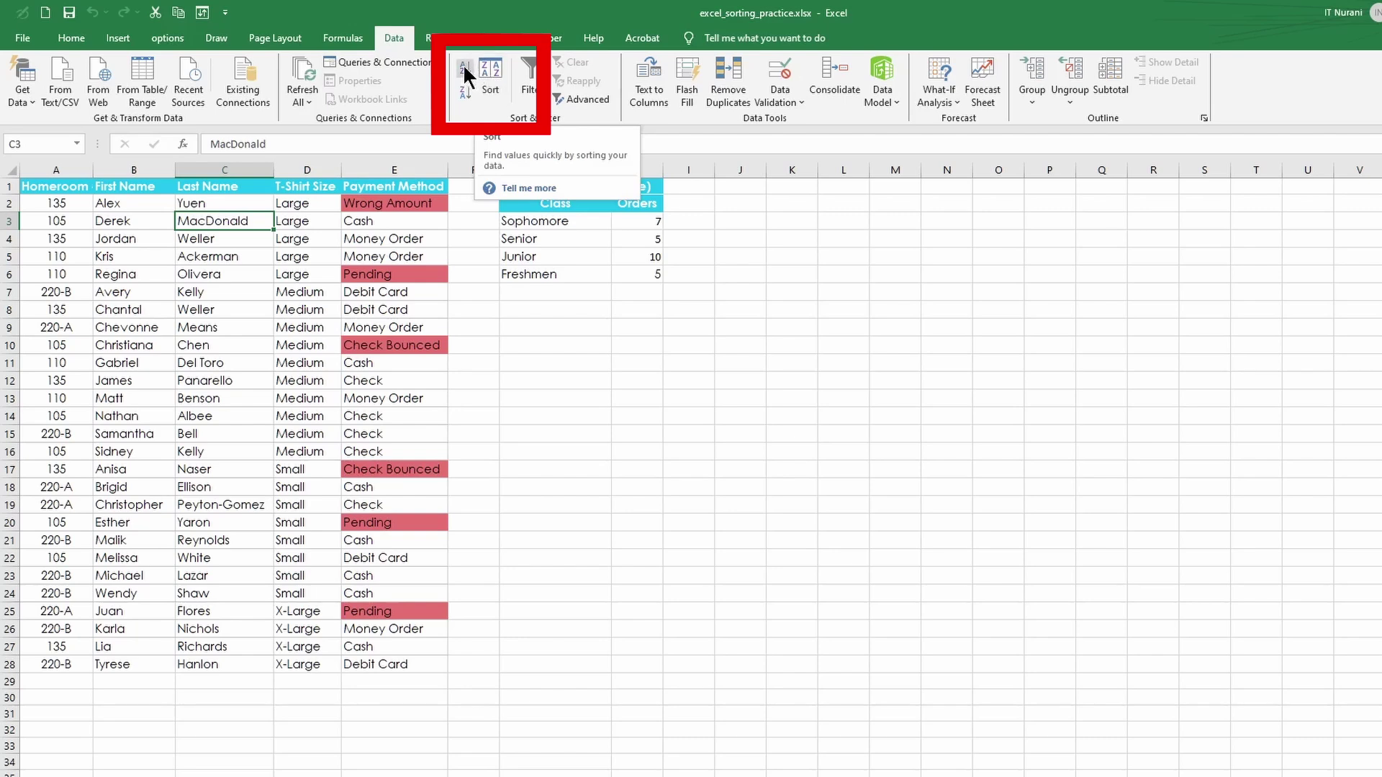
left_click(464, 63)
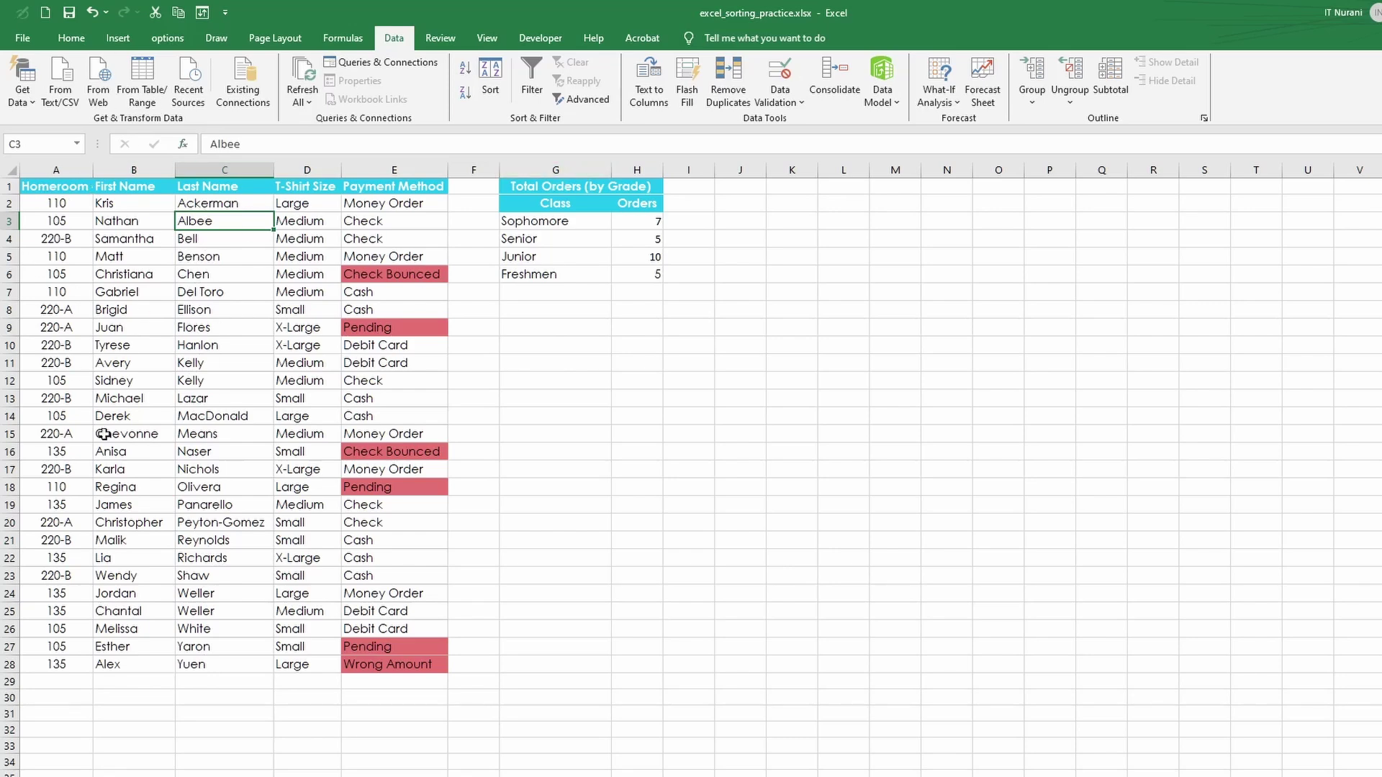
- Re-sort the orders by First Name Z to A, then open and close the Sort dialog unchanged
left_click(126, 207)
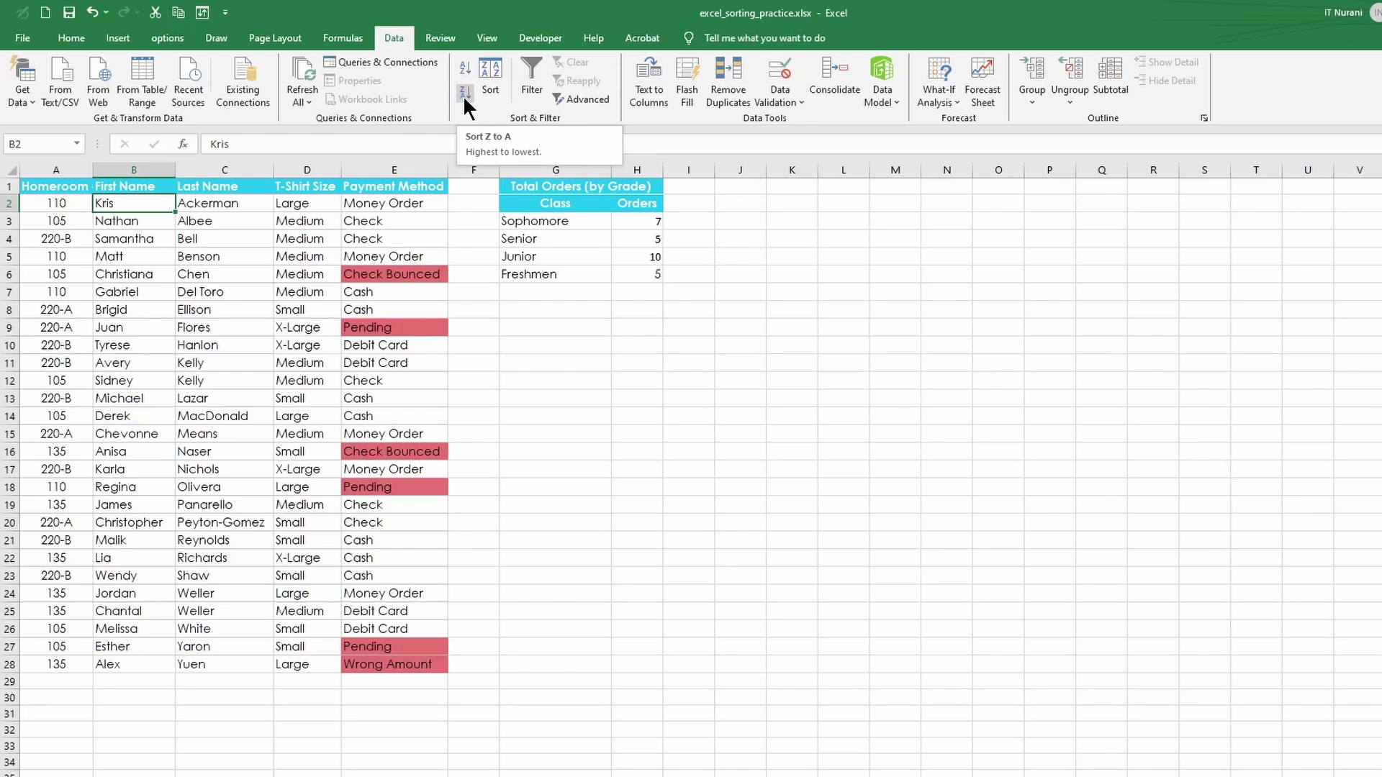
left_click(464, 94)
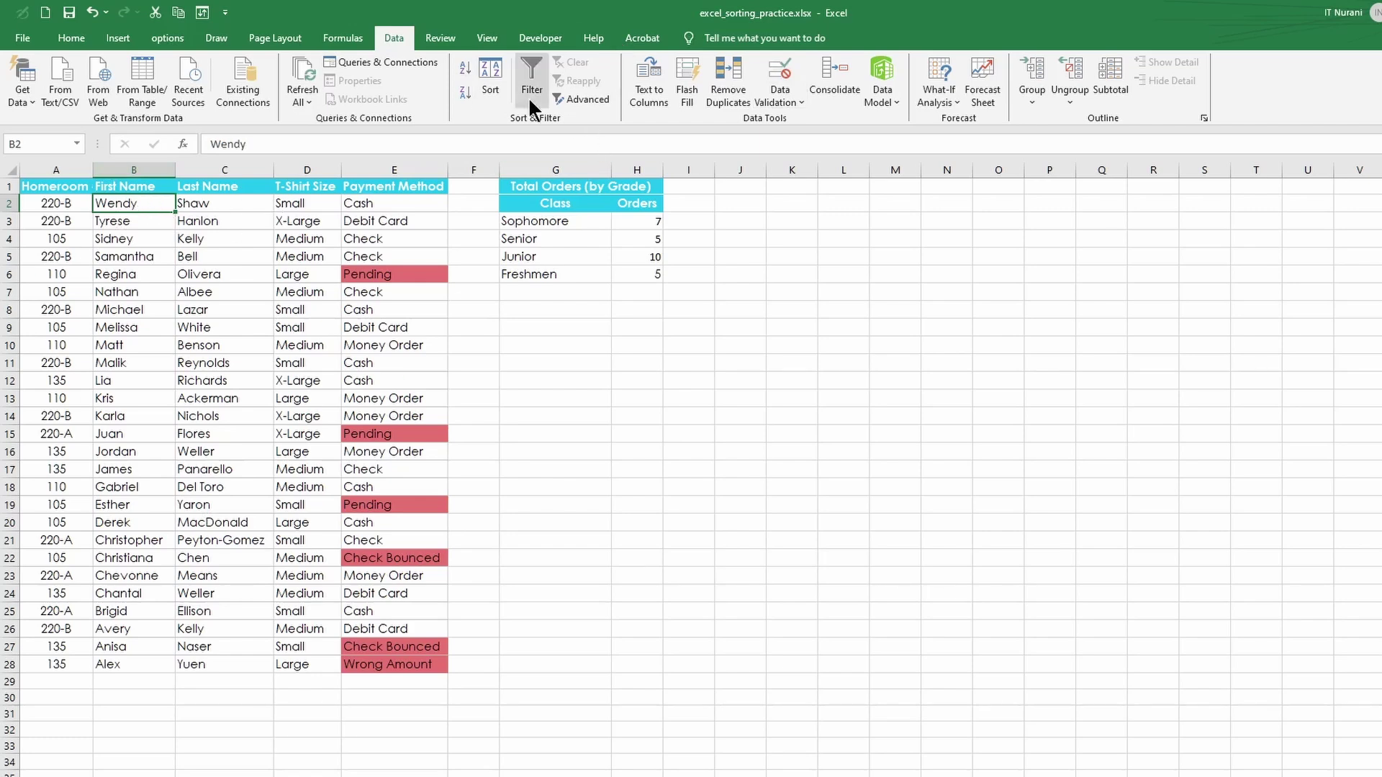
left_click(489, 86)
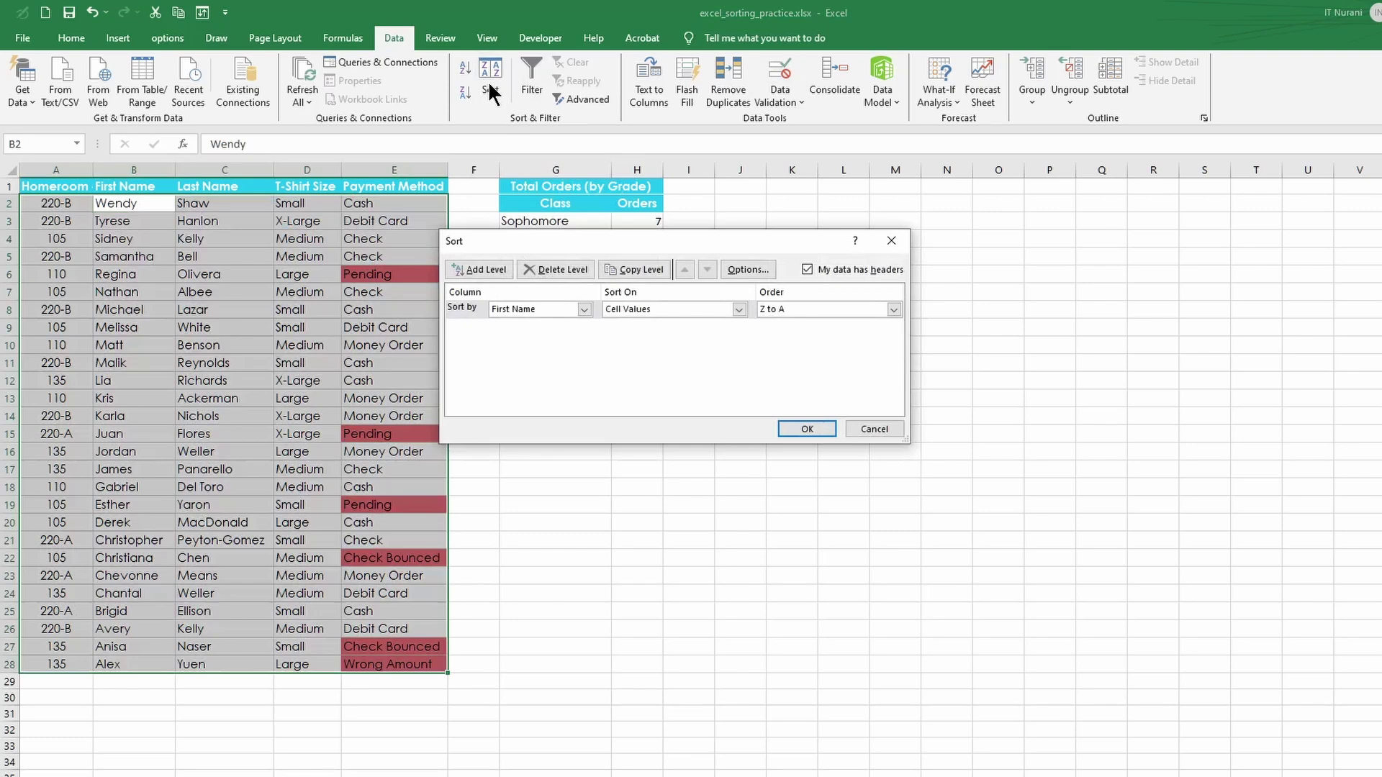
left_click(860, 430)
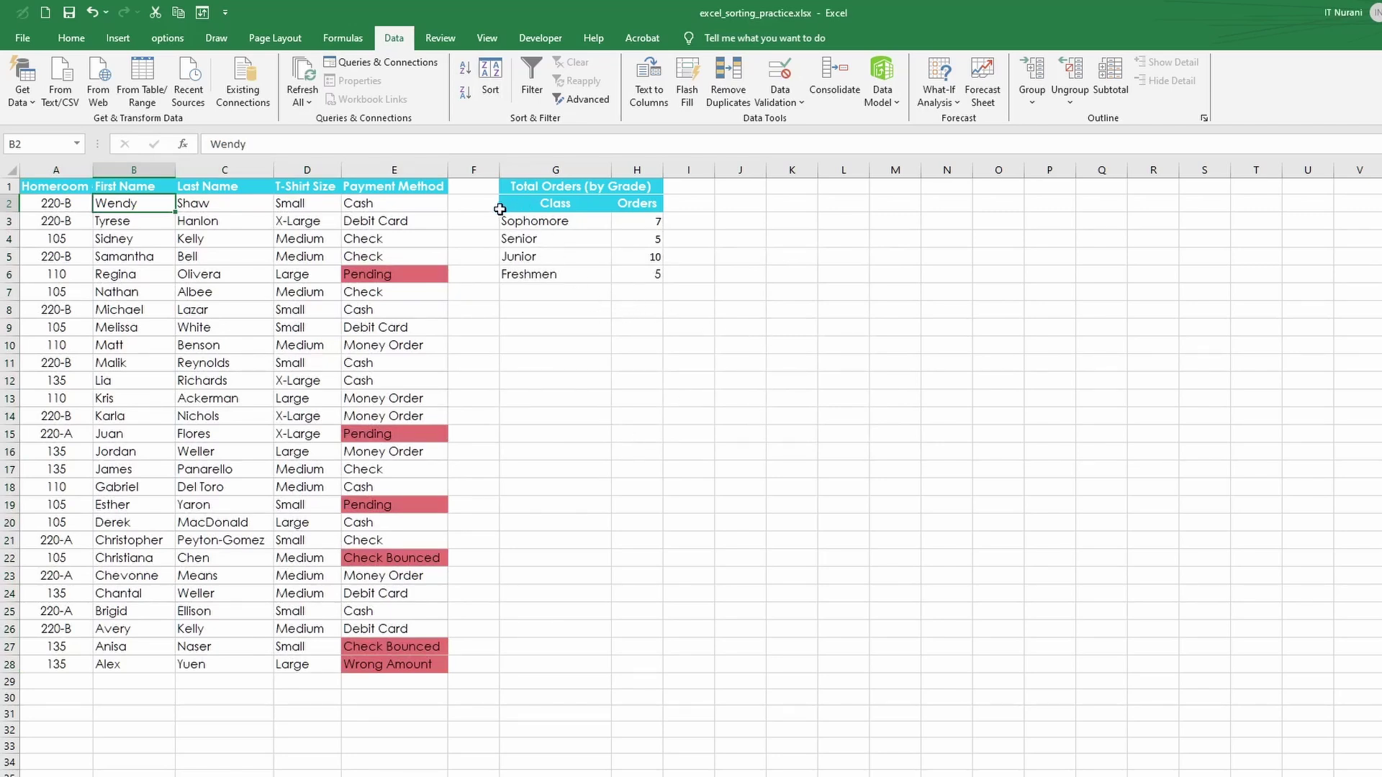
- Select the grade table G3:H6 and try Sort A to Z, then Z to A
left_click_drag(492, 188, 522, 269)
left_click(531, 324)
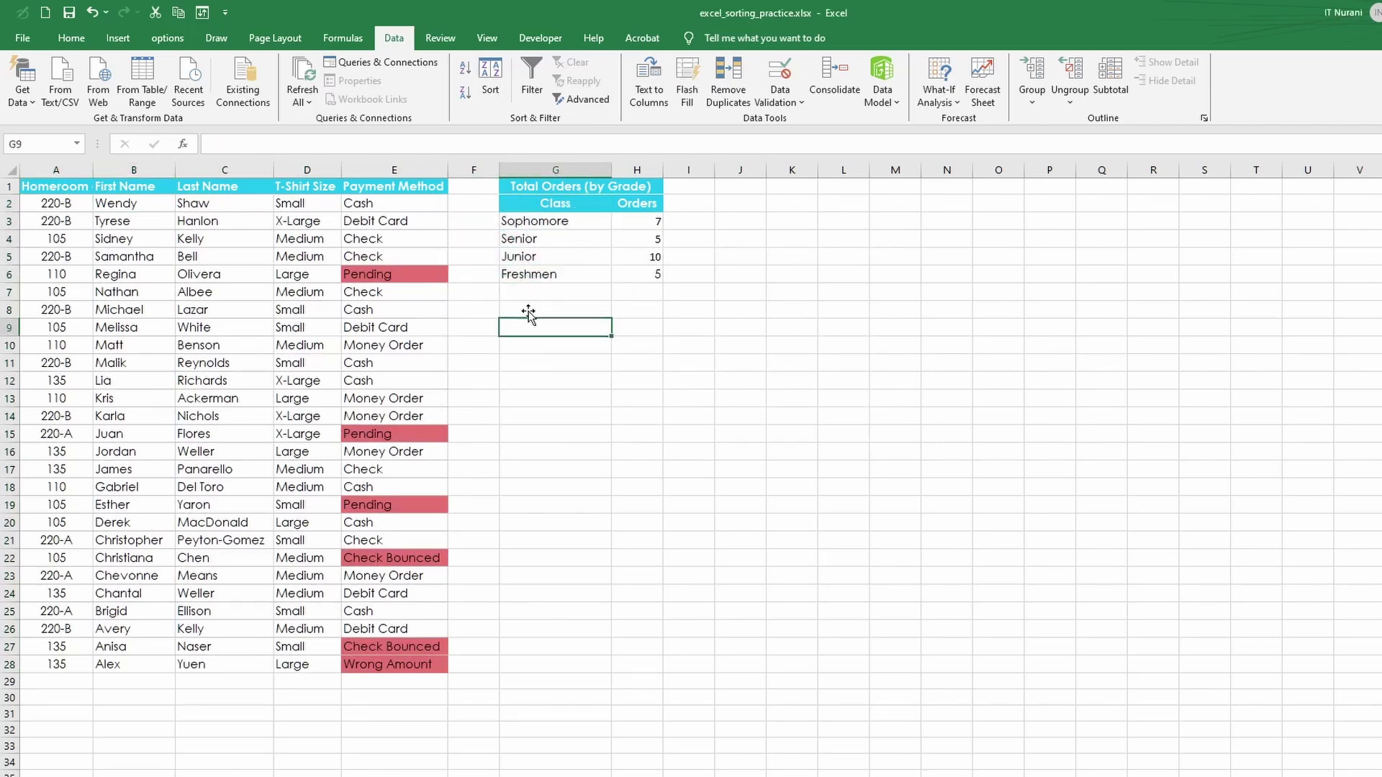
left_click_drag(503, 216, 651, 285)
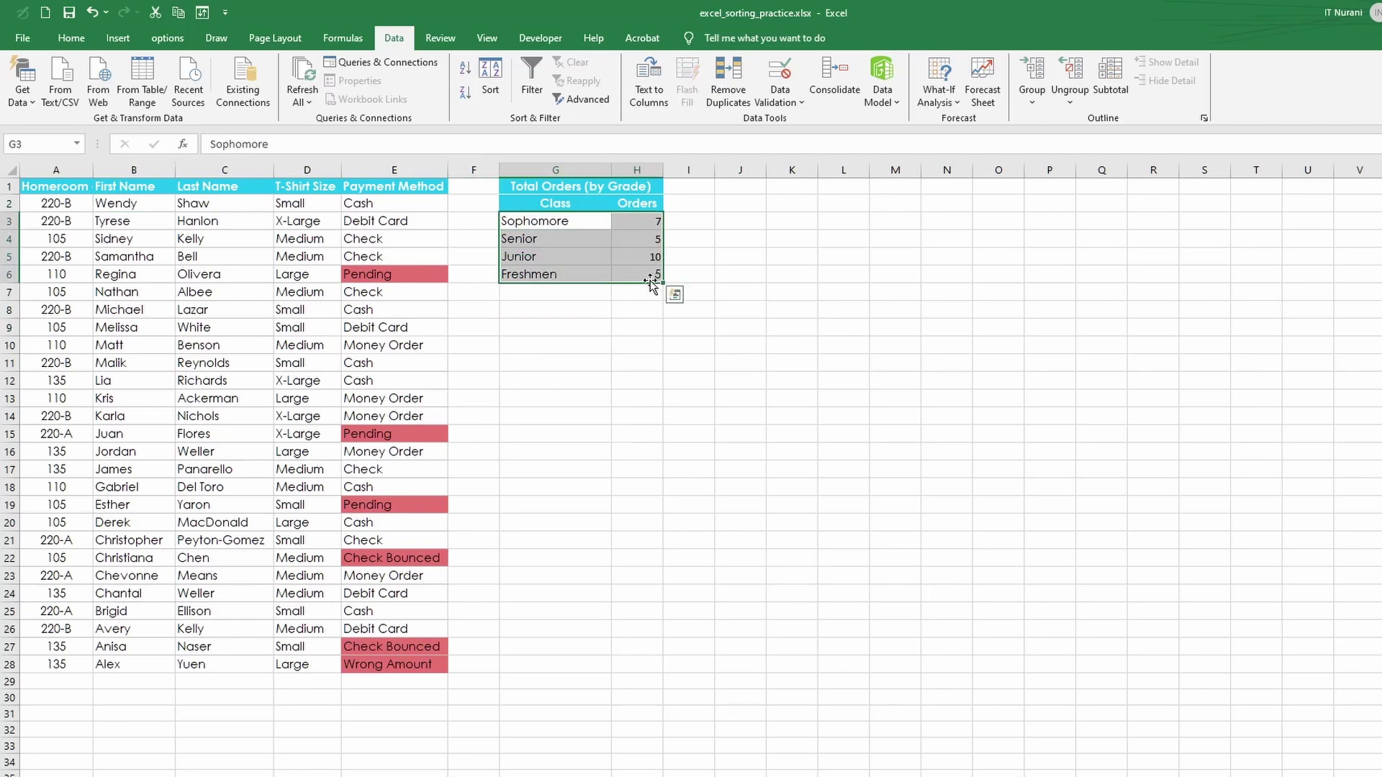
left_click(463, 67)
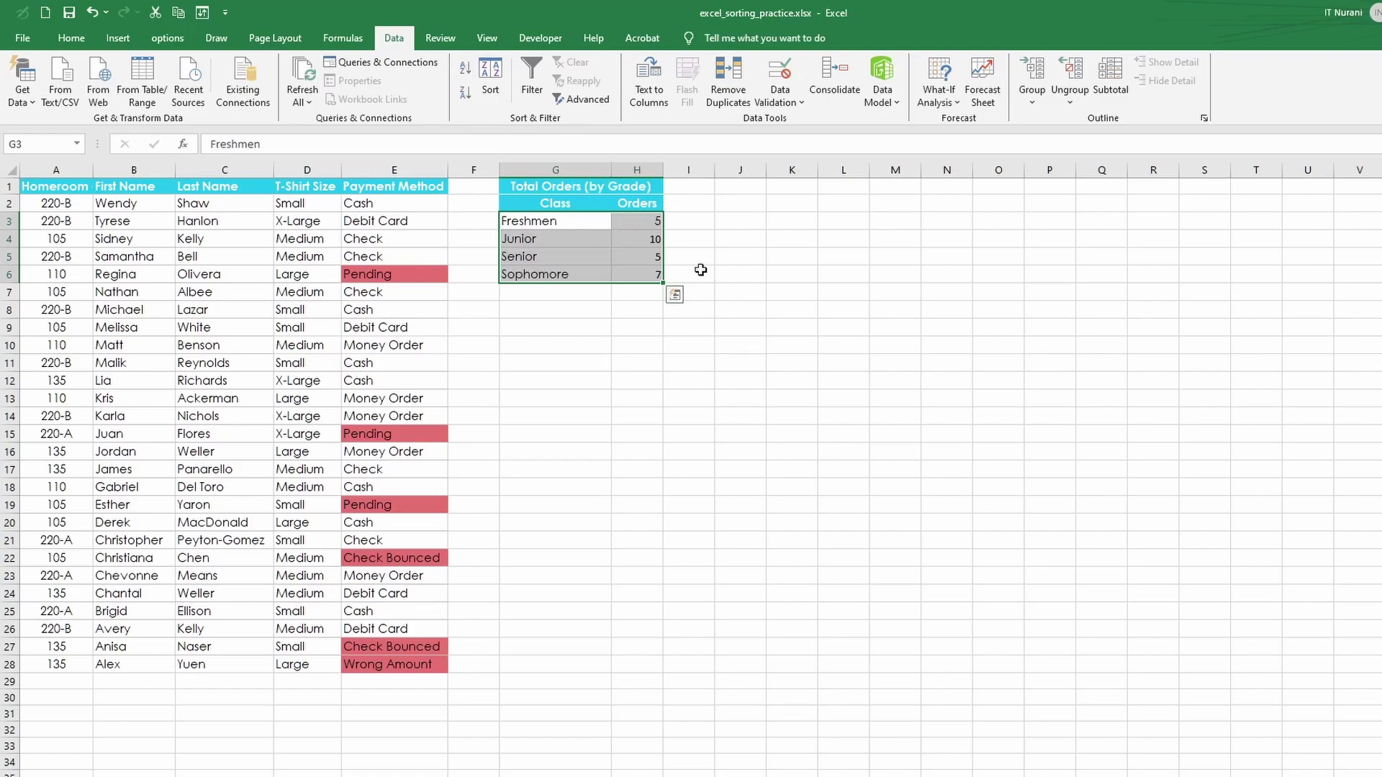
left_click(464, 93)
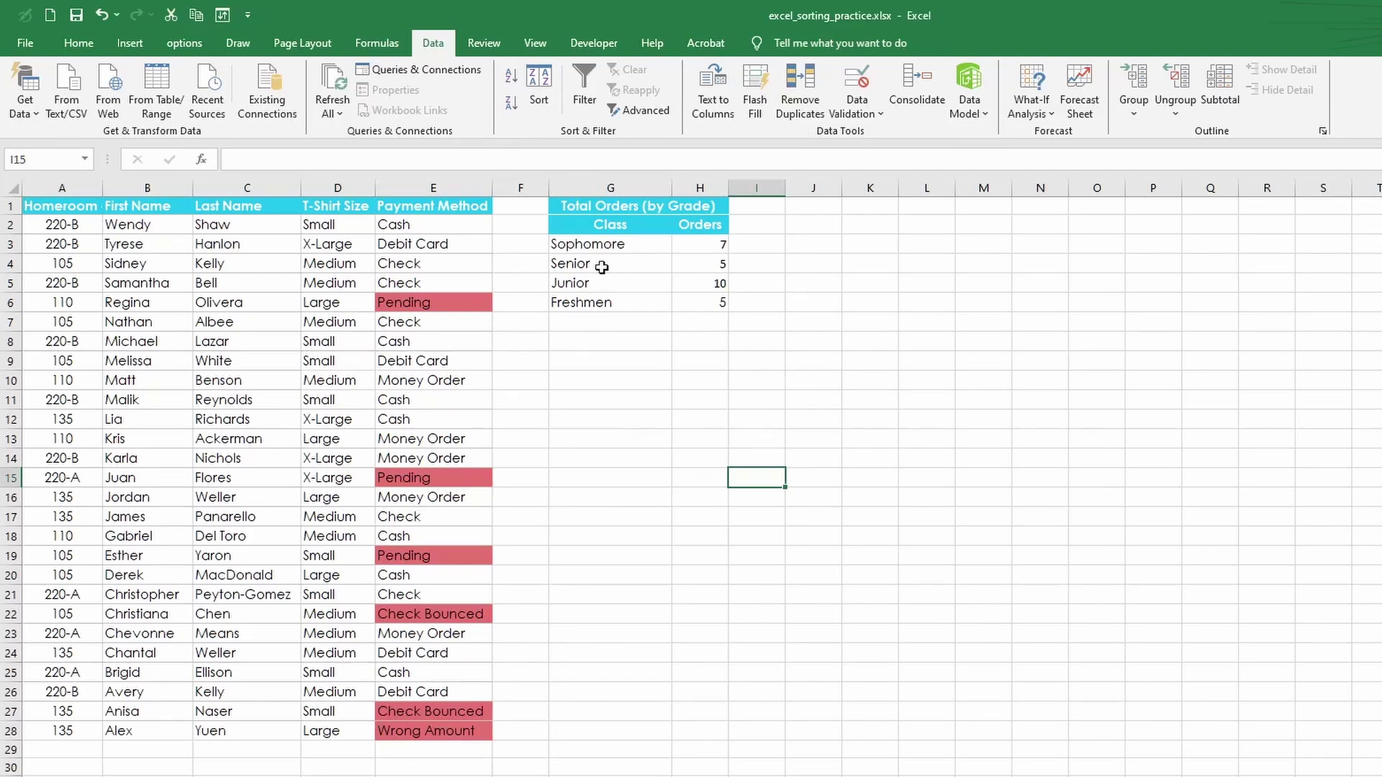
- Reselect G3:H6 and sort it by Class A to Z in the Sort dialog
left_click_drag(566, 247, 702, 307)
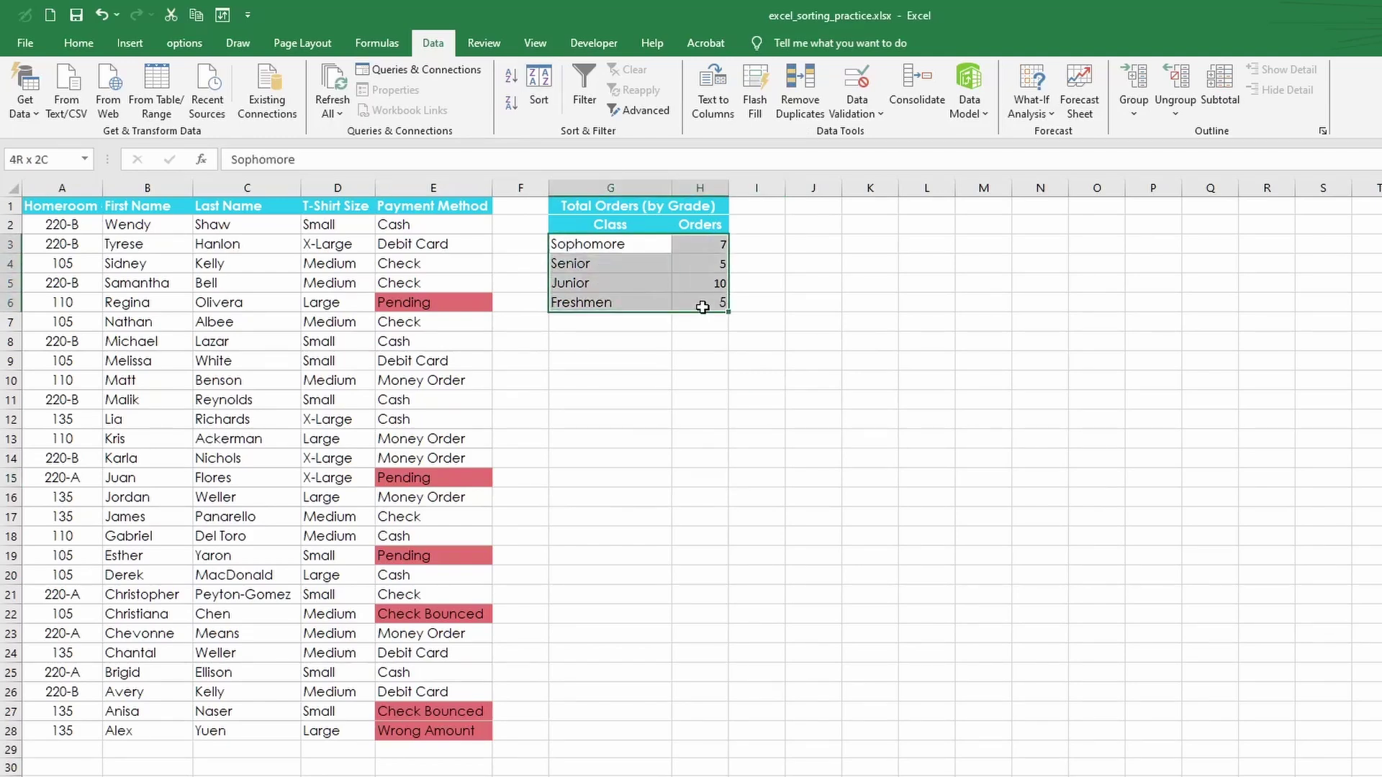
left_click(532, 97)
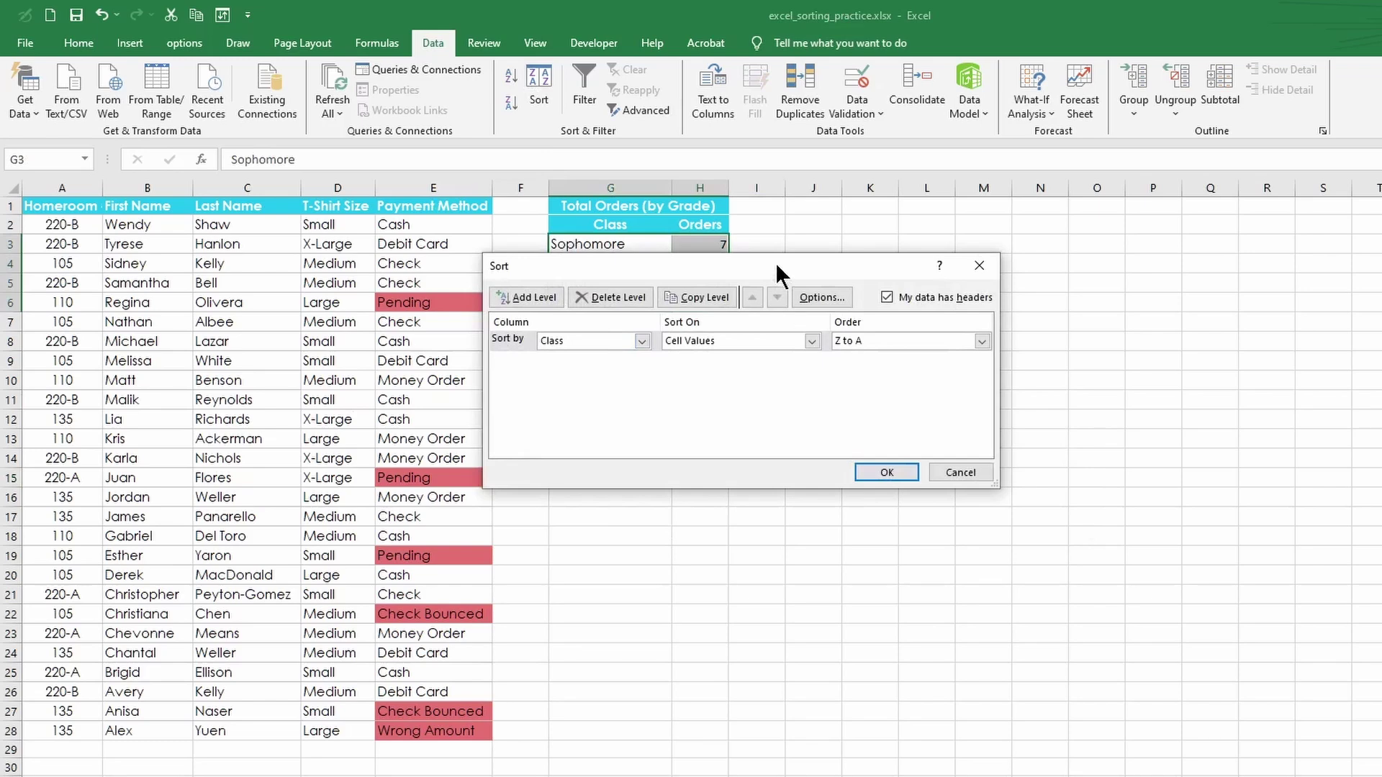
left_click_drag(776, 266, 794, 374)
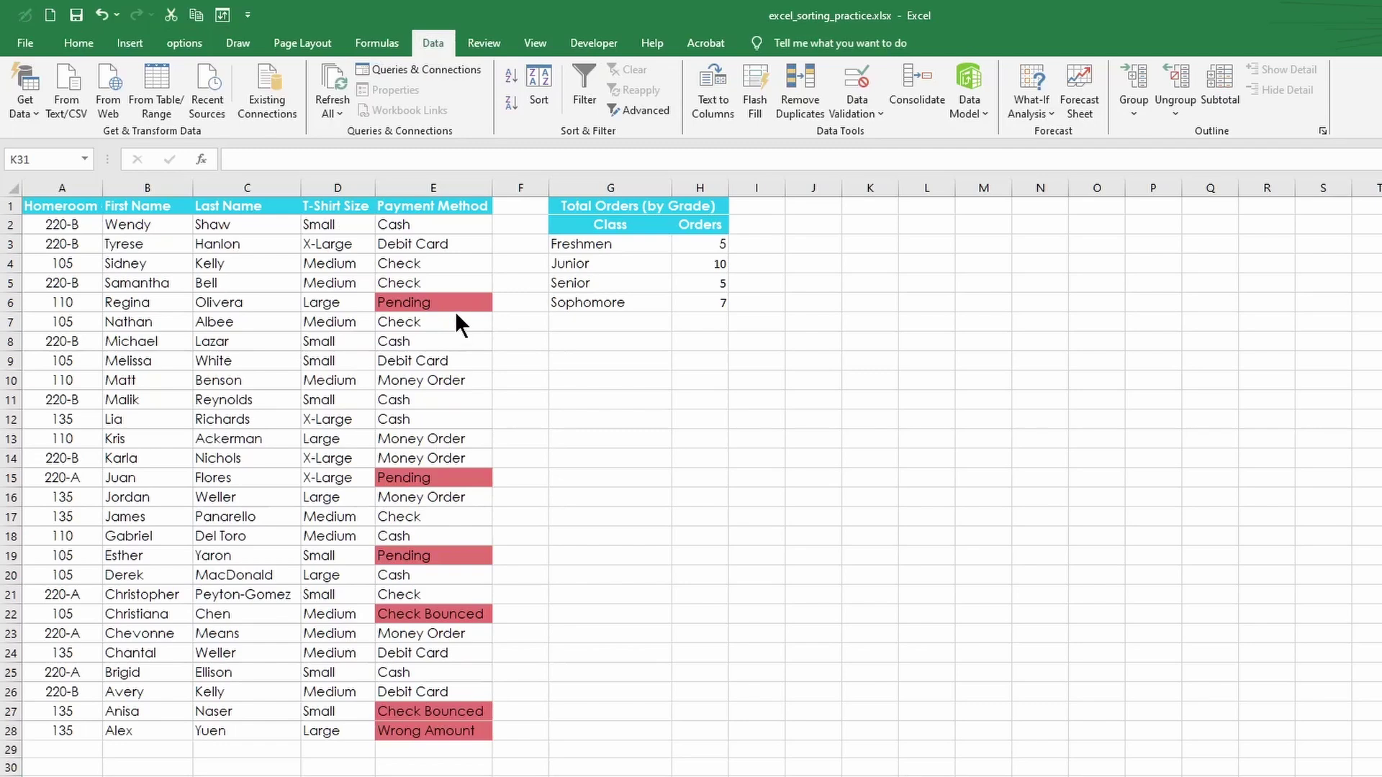
- In the Sort dialog, sort the order list by T-Shirt Size using a Custom List order
left_click(332, 225)
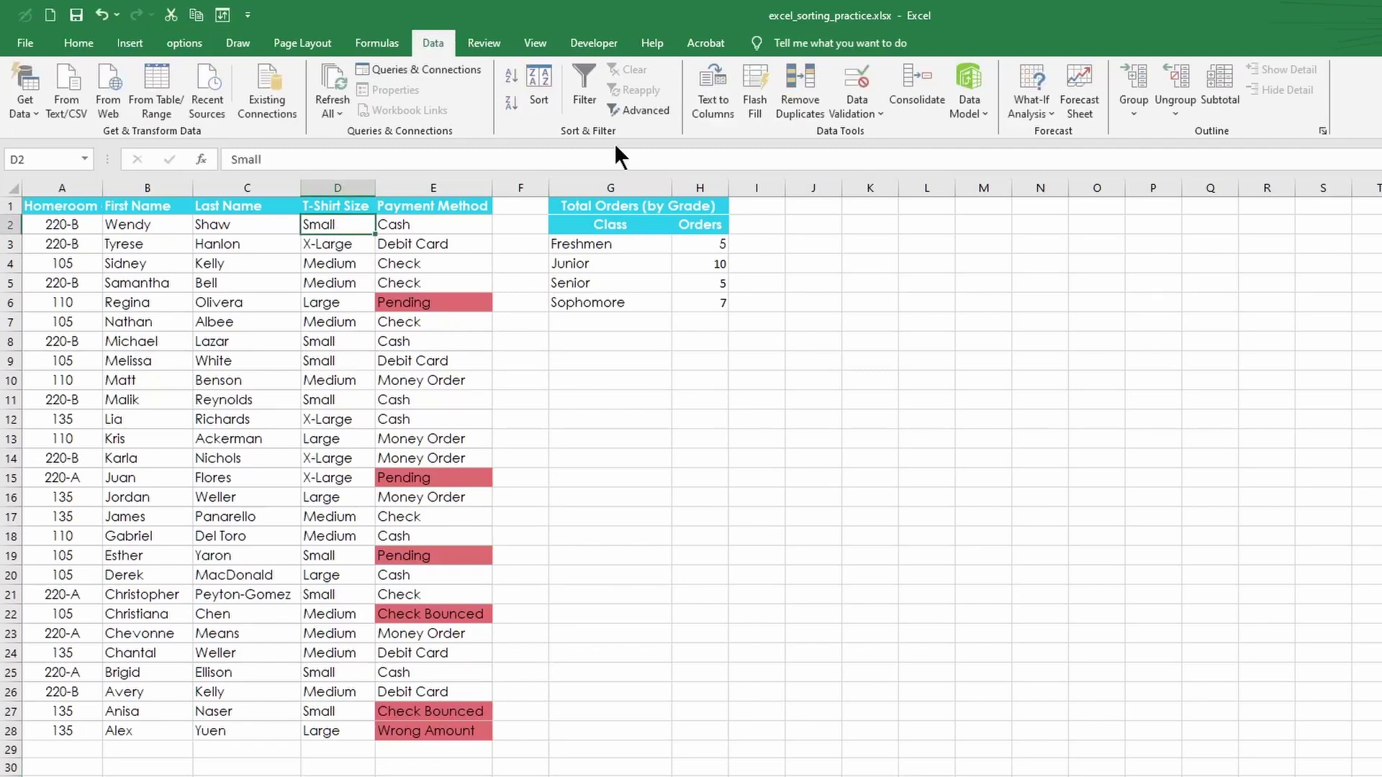
left_click(548, 99)
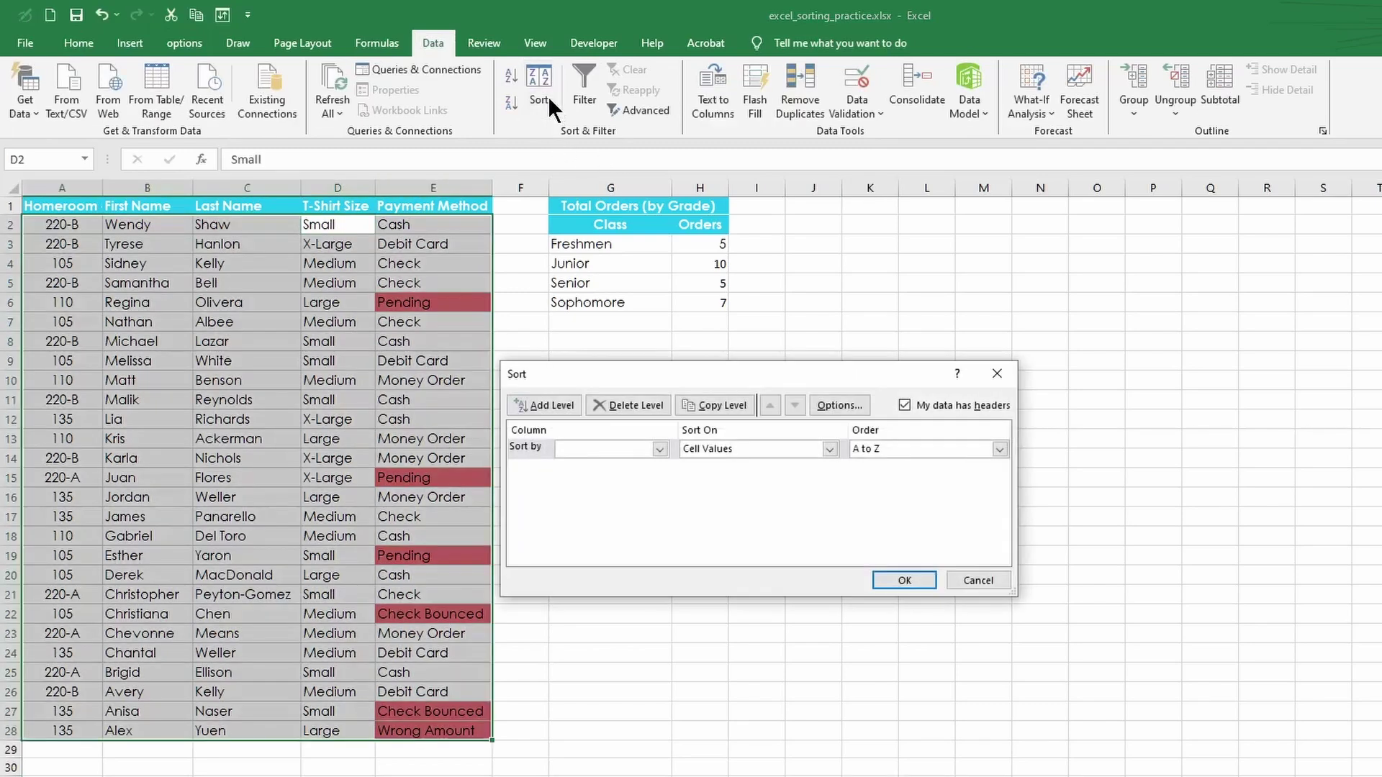
left_click(658, 448)
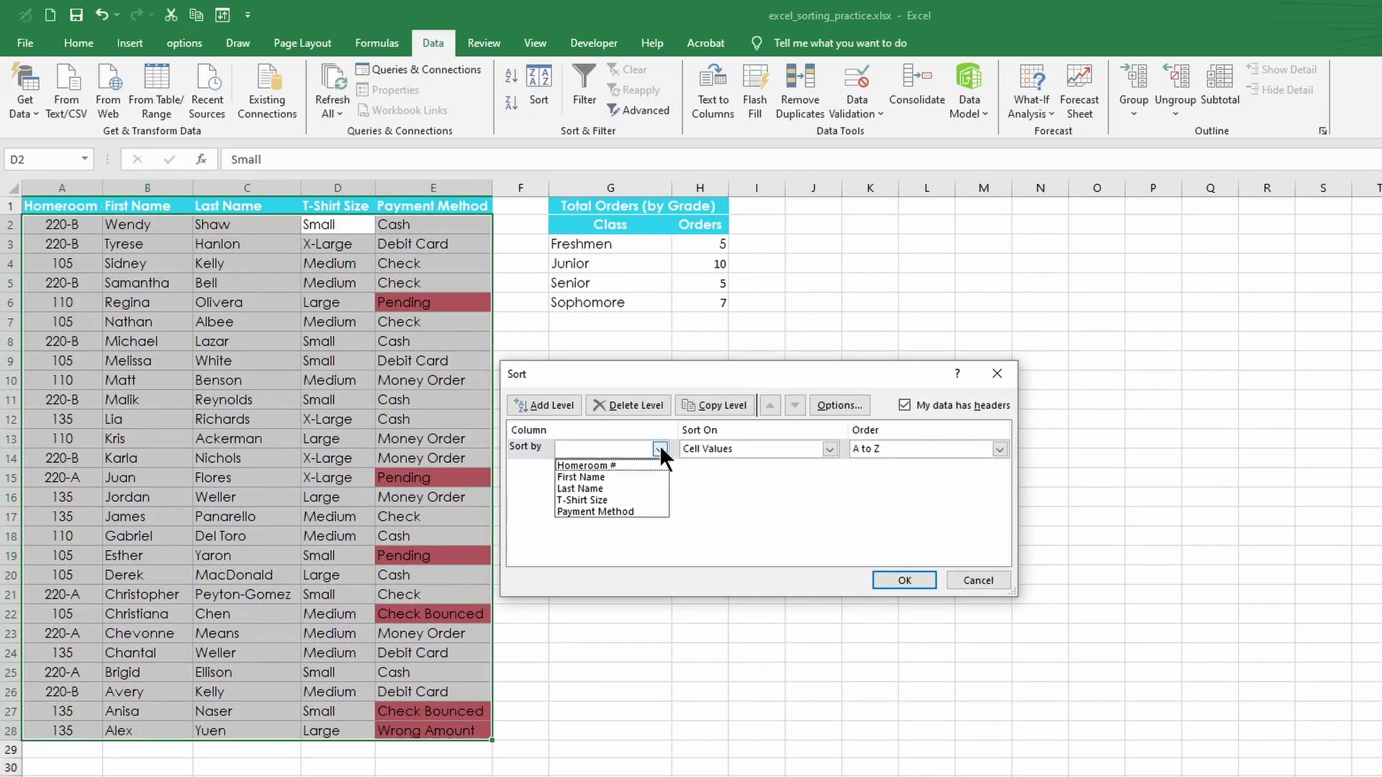
left_click(591, 500)
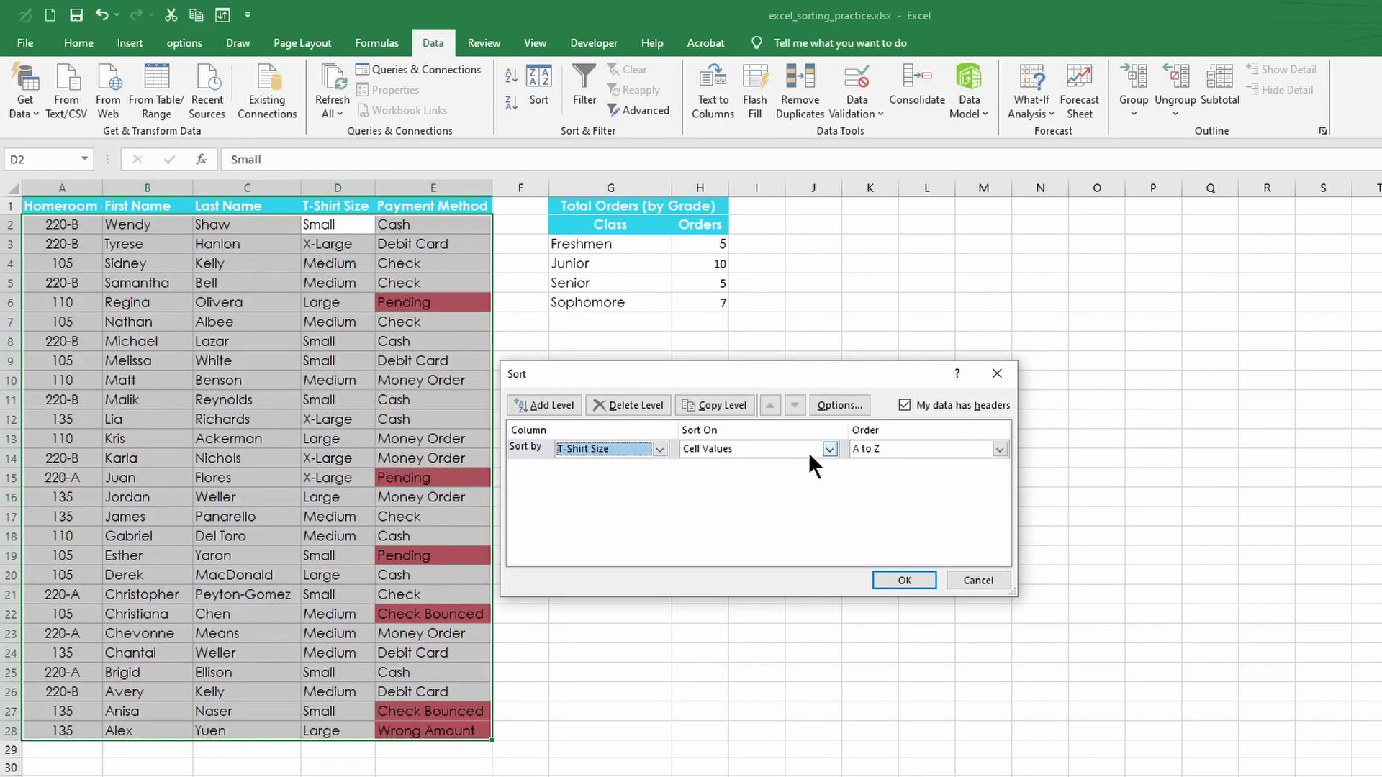
left_click(998, 449)
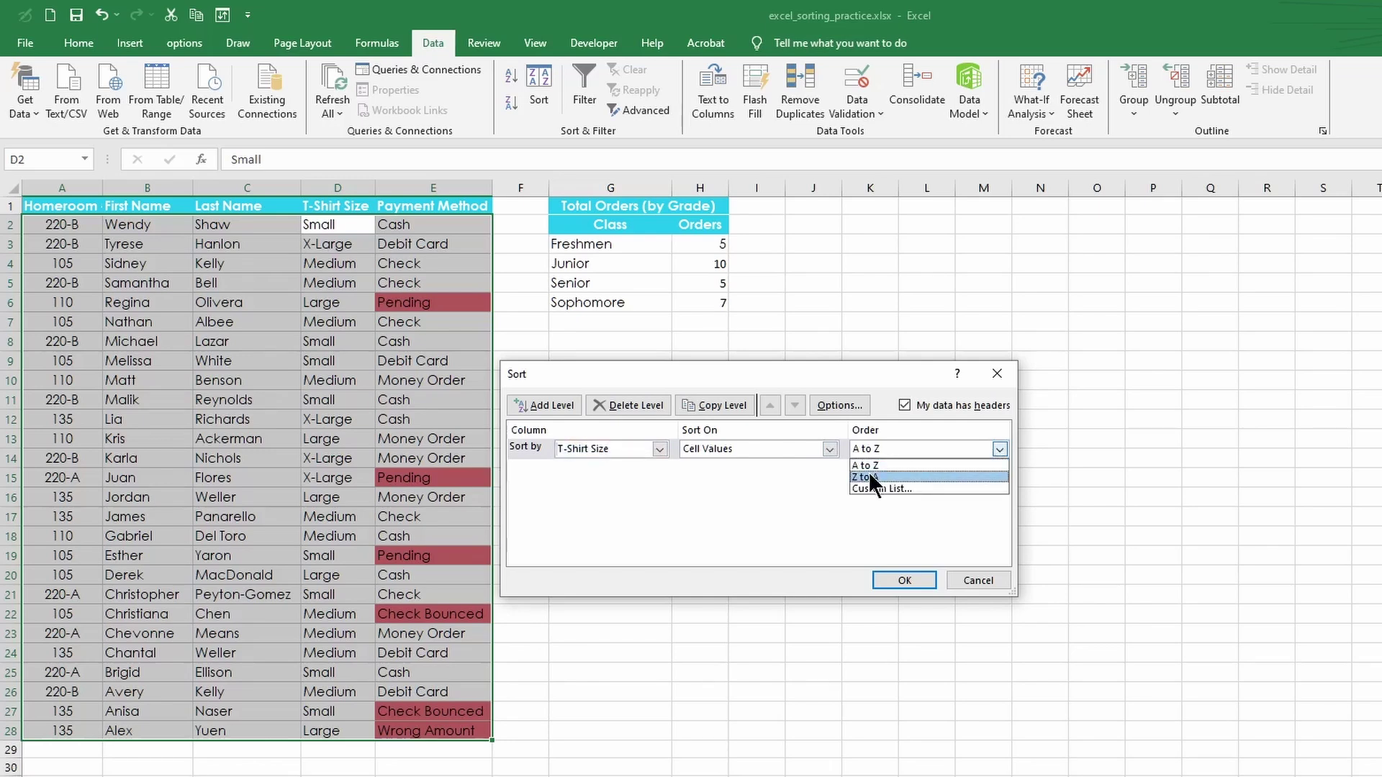
left_click(878, 488)
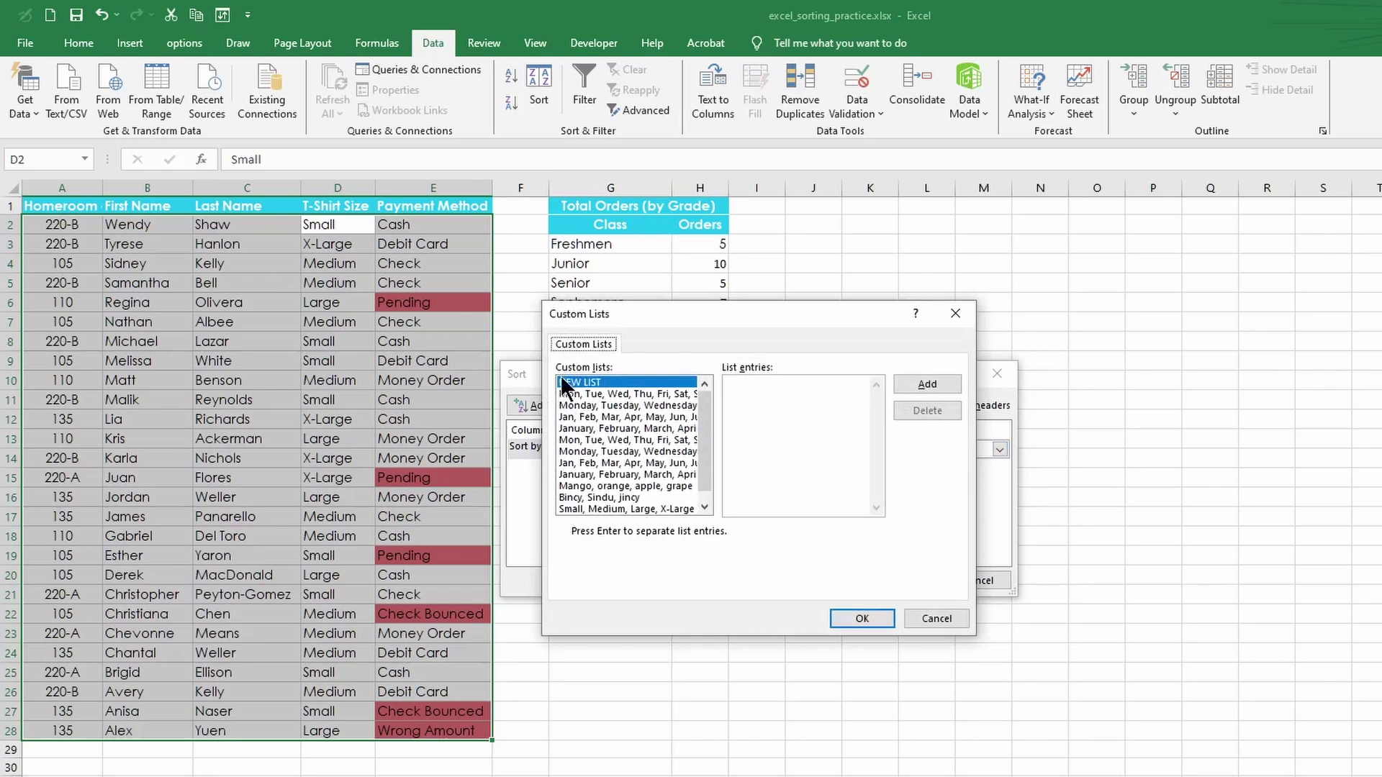
- Add the custom list 'small, large, medium' and apply it to the T-Shirt Size sort
left_click(755, 391)
type("small")
type(", large,medium")
left_click(929, 386)
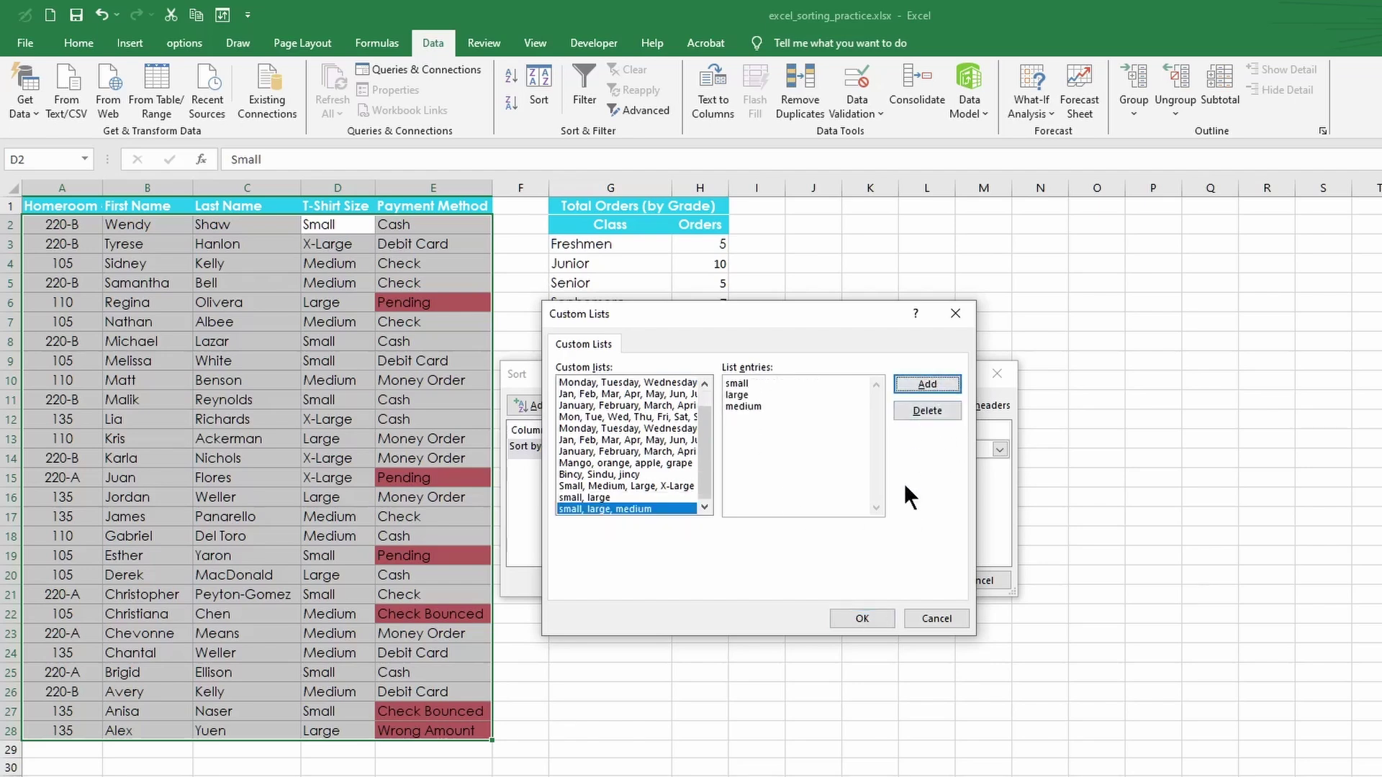
left_click(855, 619)
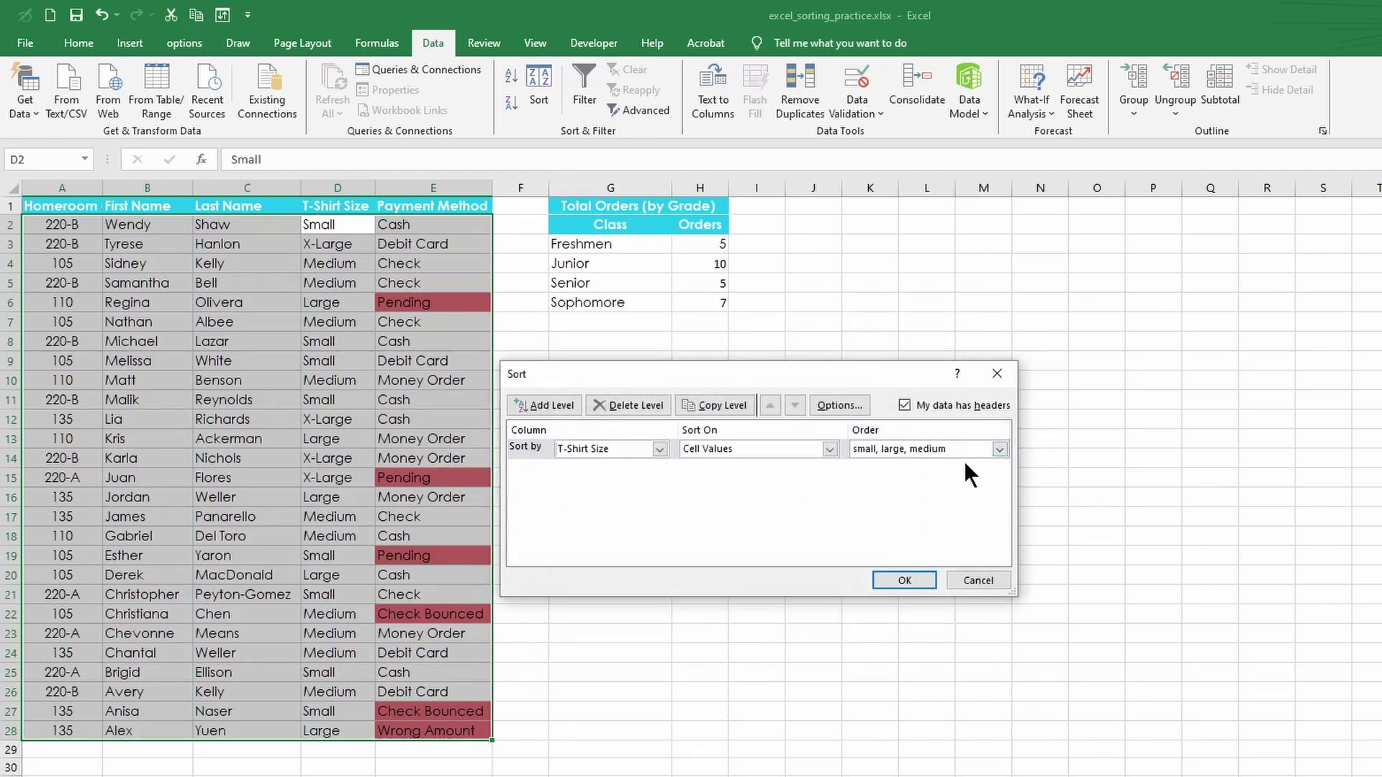
left_click(904, 580)
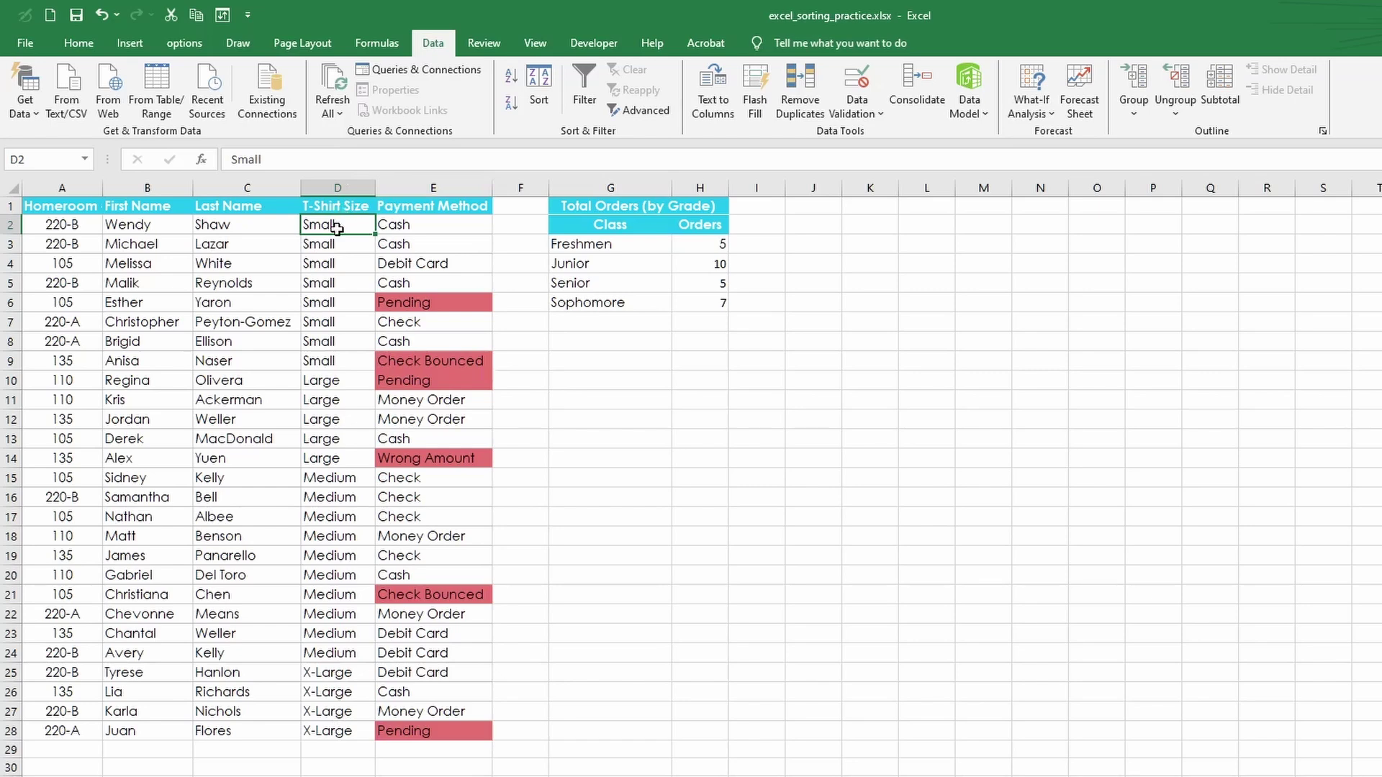
- Add a second sort level on First Name, A to Z, and apply the two-level sort
left_click(539, 94)
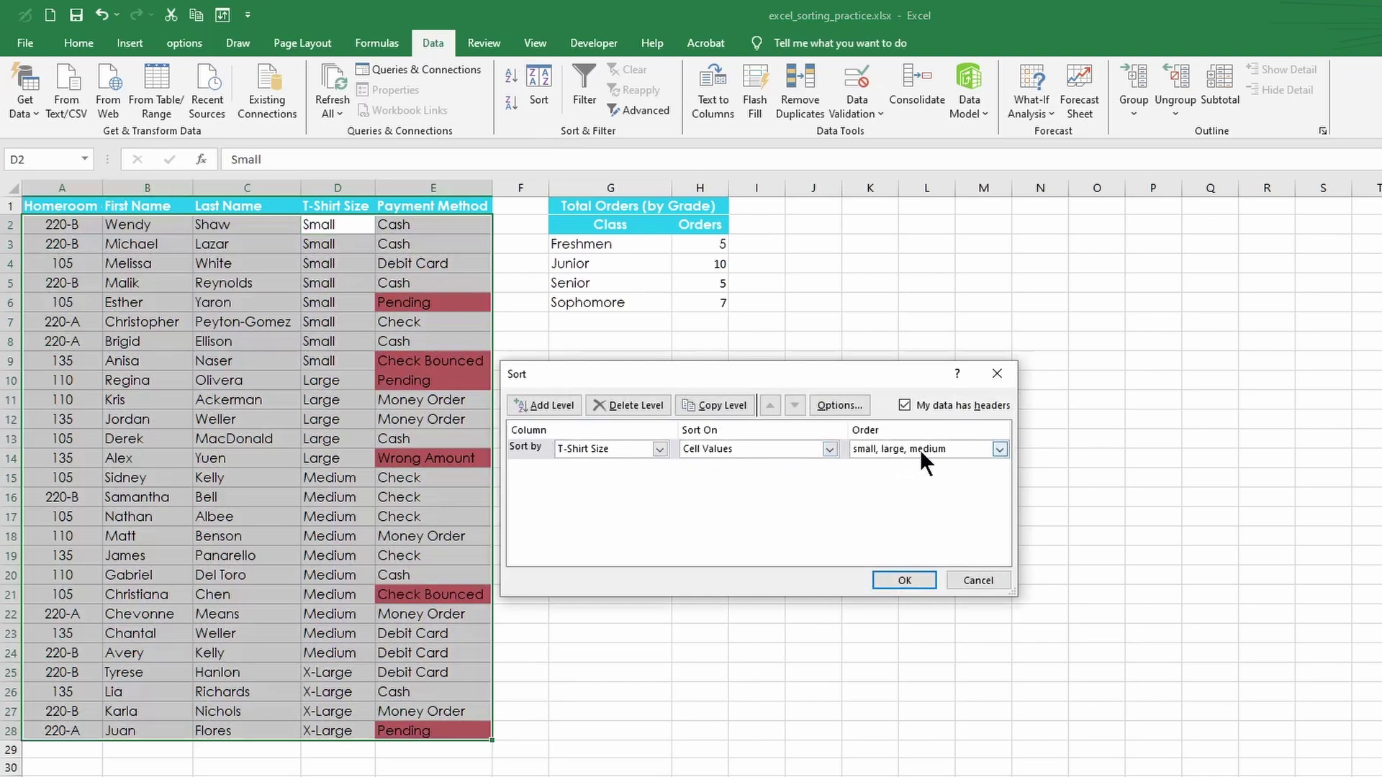
left_click(551, 405)
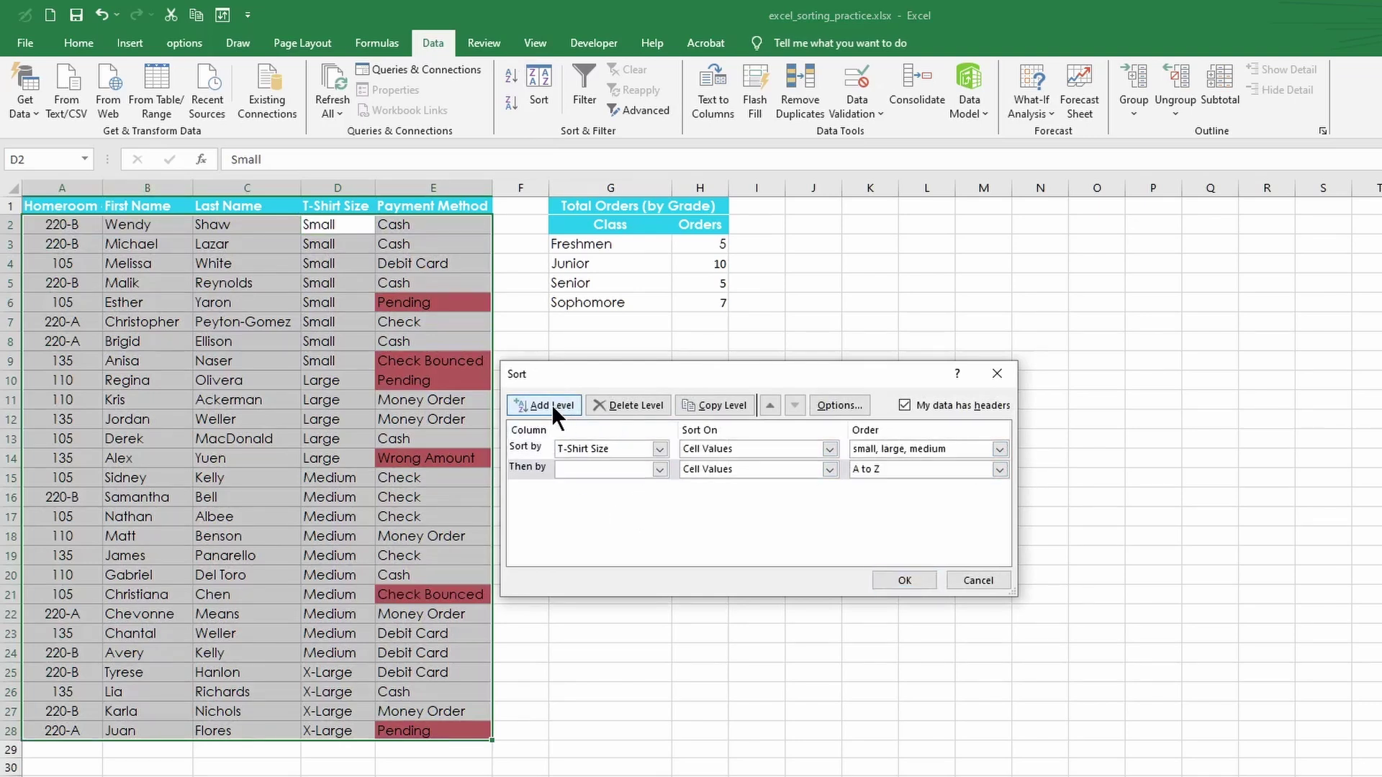
left_click(659, 469)
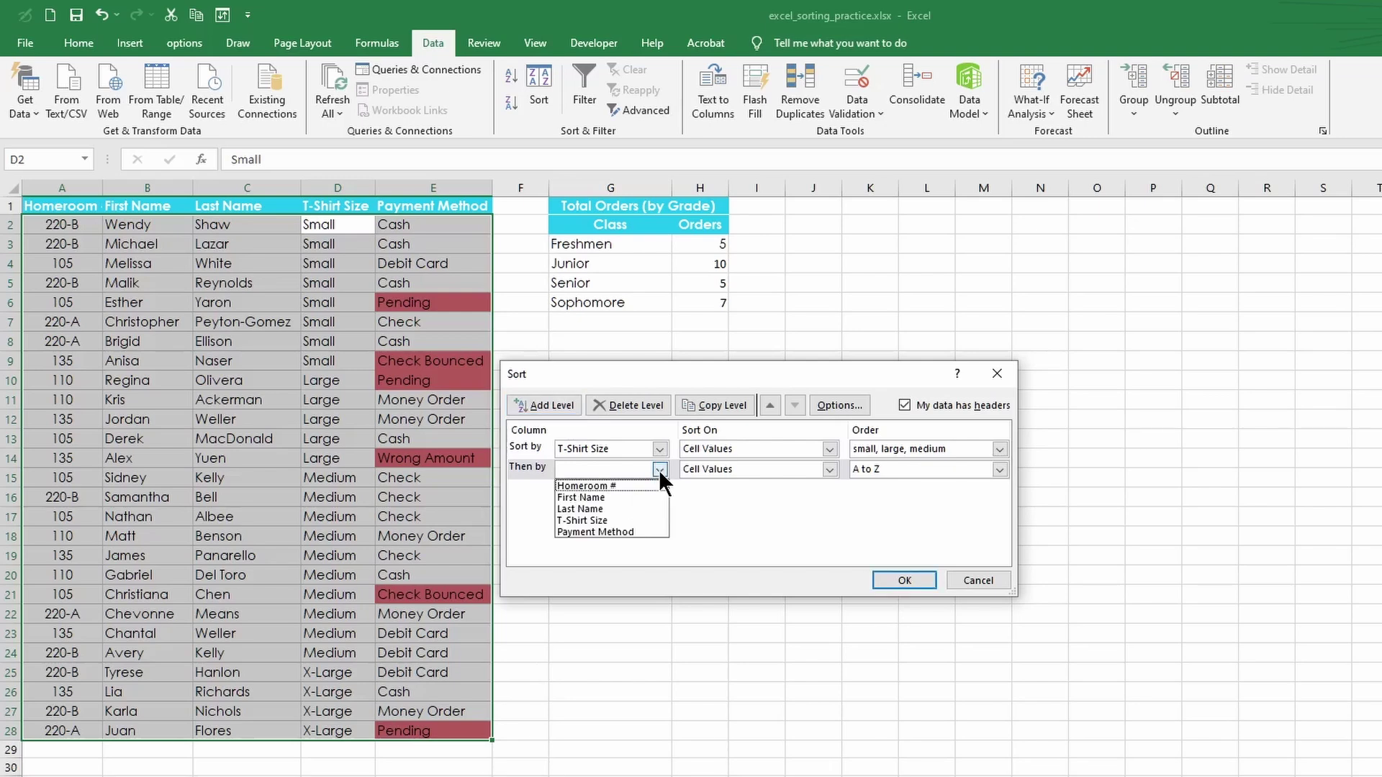
left_click(599, 498)
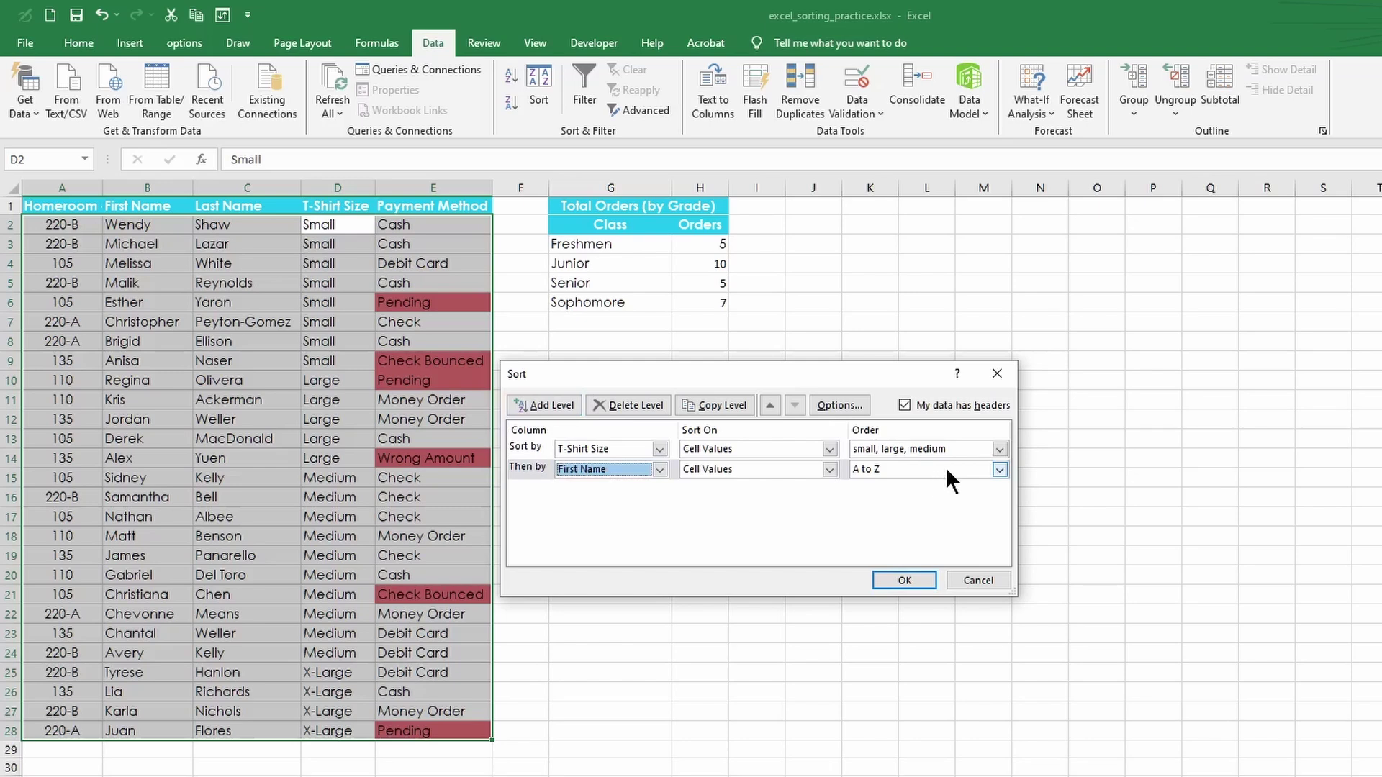
left_click(997, 469)
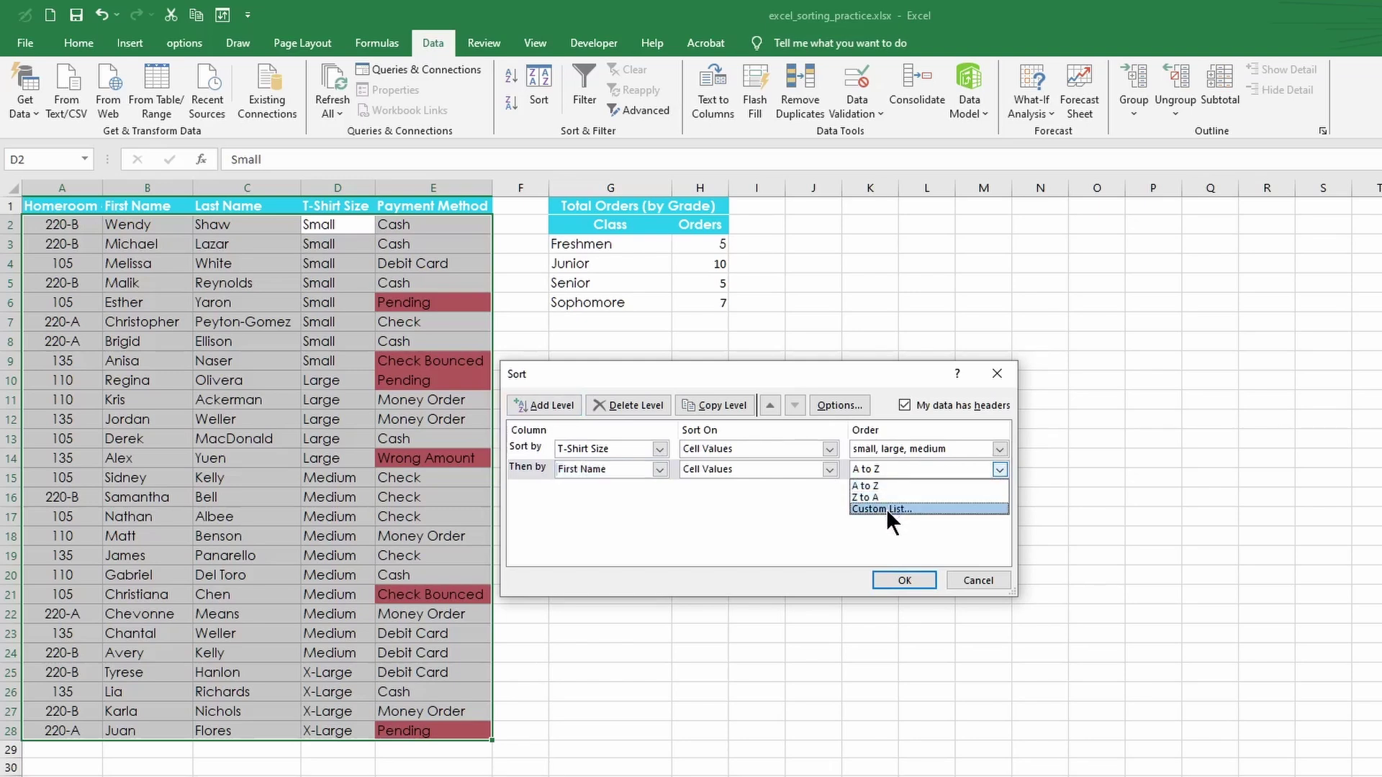
left_click(903, 579)
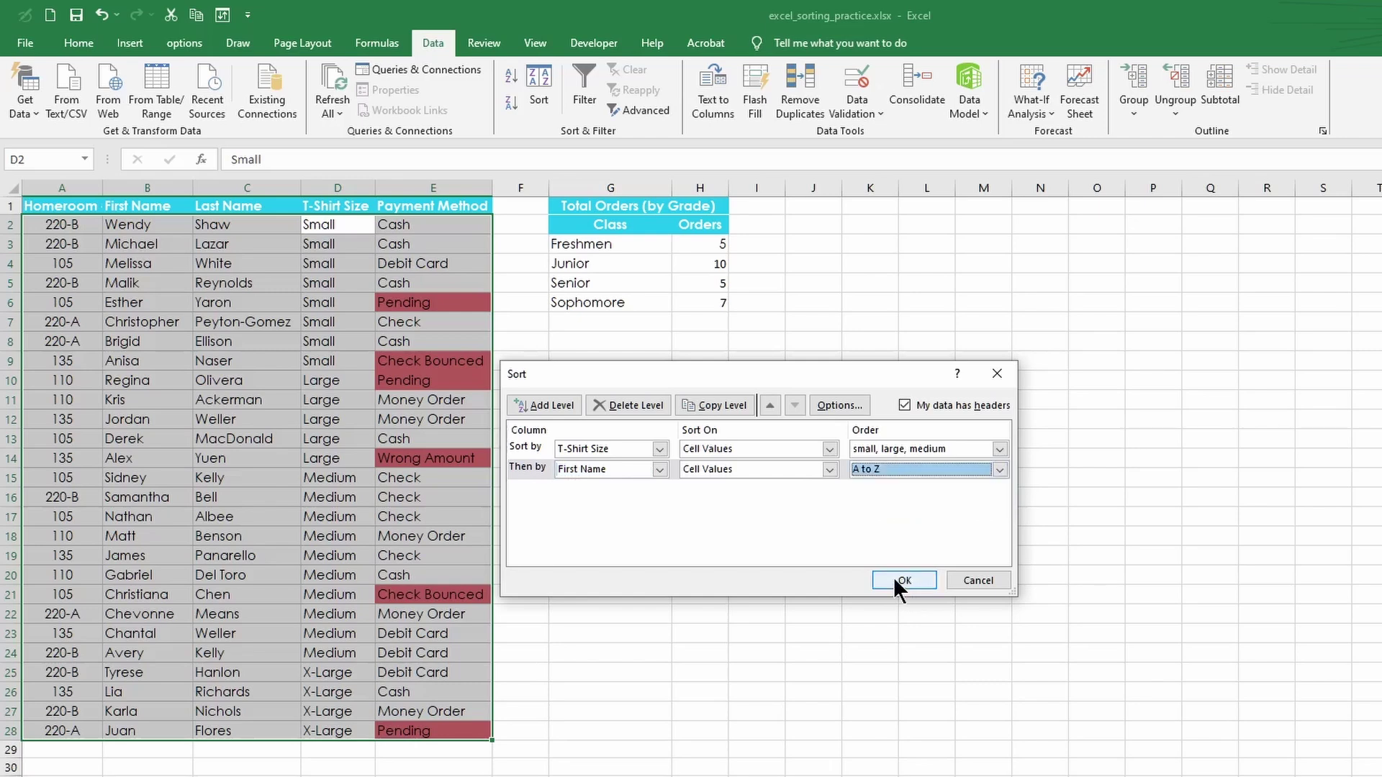
left_click(896, 580)
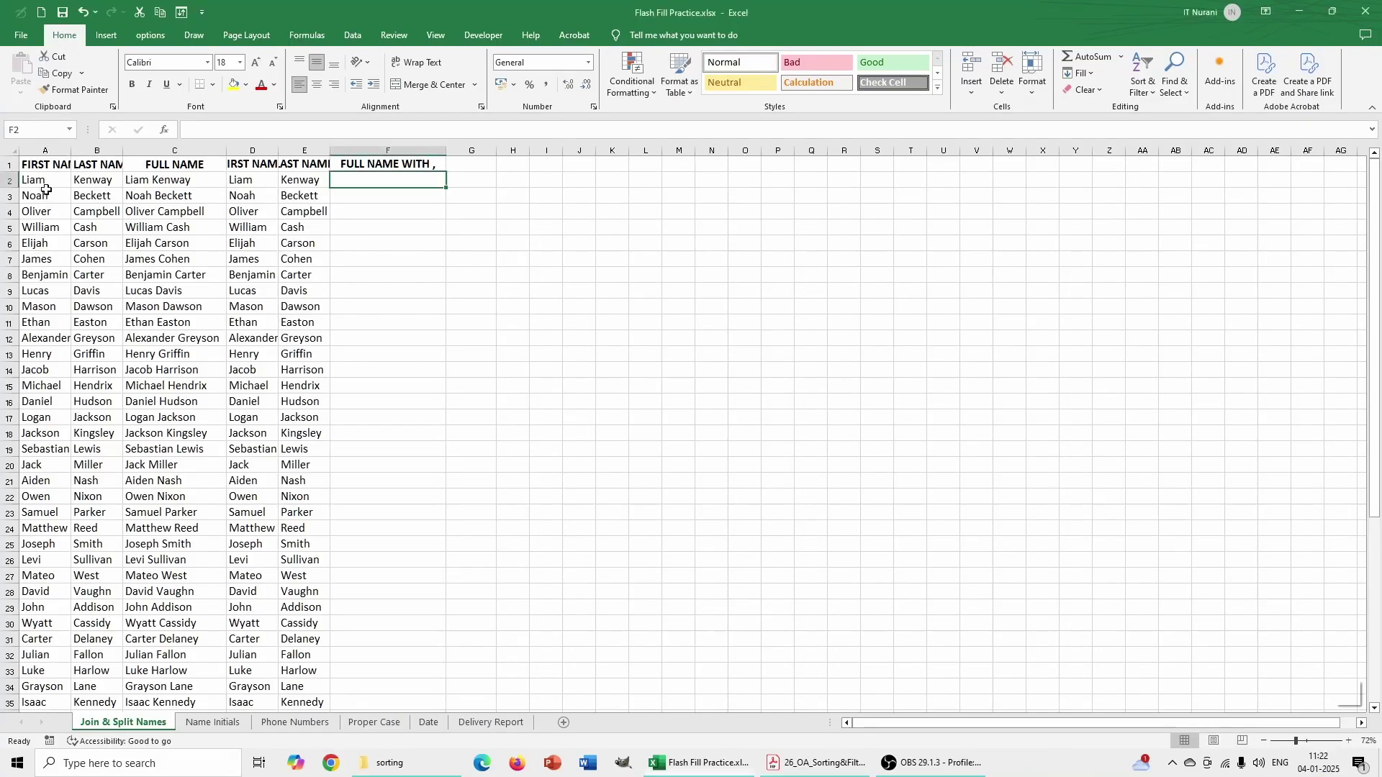
- Widen column A and enter the first person's full name in F2 as the example
left_click_drag(70, 153, 185, 158)
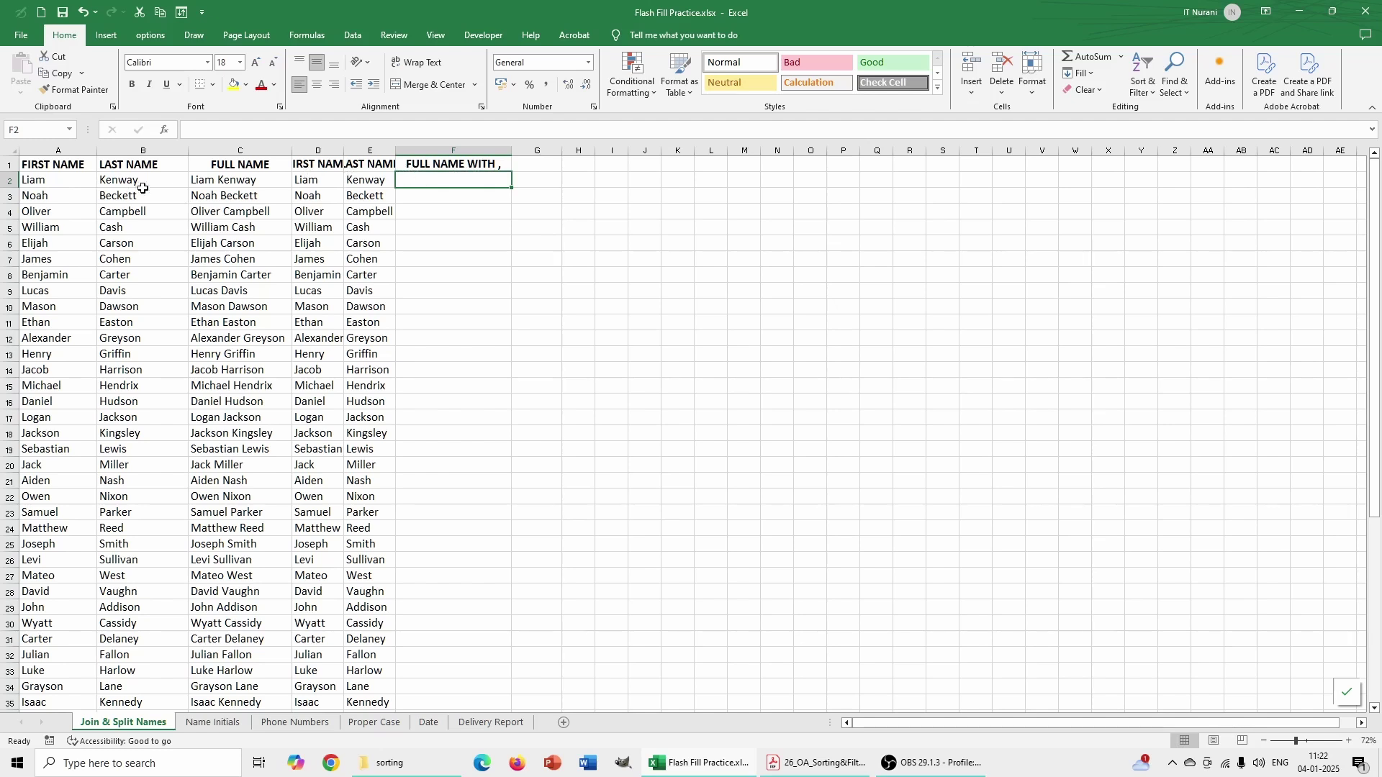
left_click(67, 182)
key("ctrl+c")
left_click(432, 180)
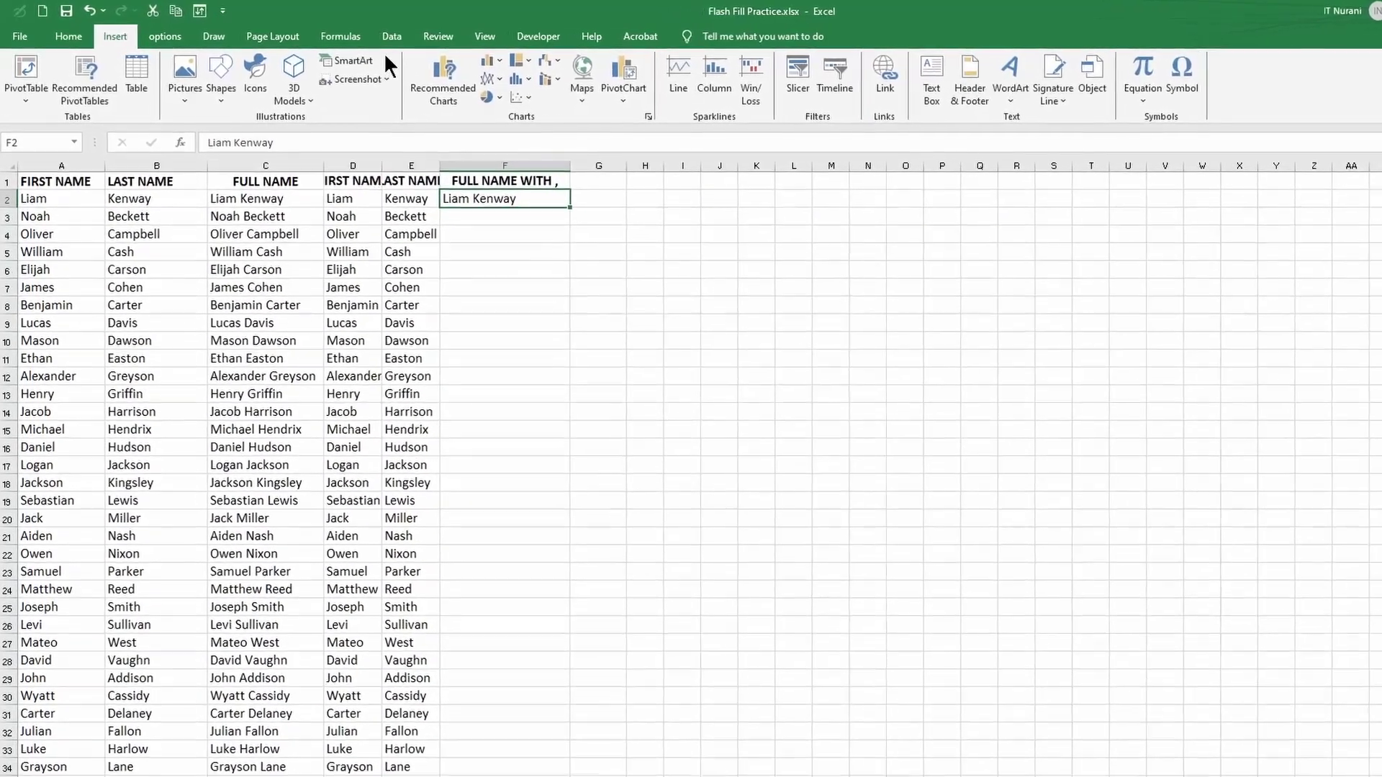
- Flash Fill full names down column F, then move to the initials worksheet
left_click(366, 35)
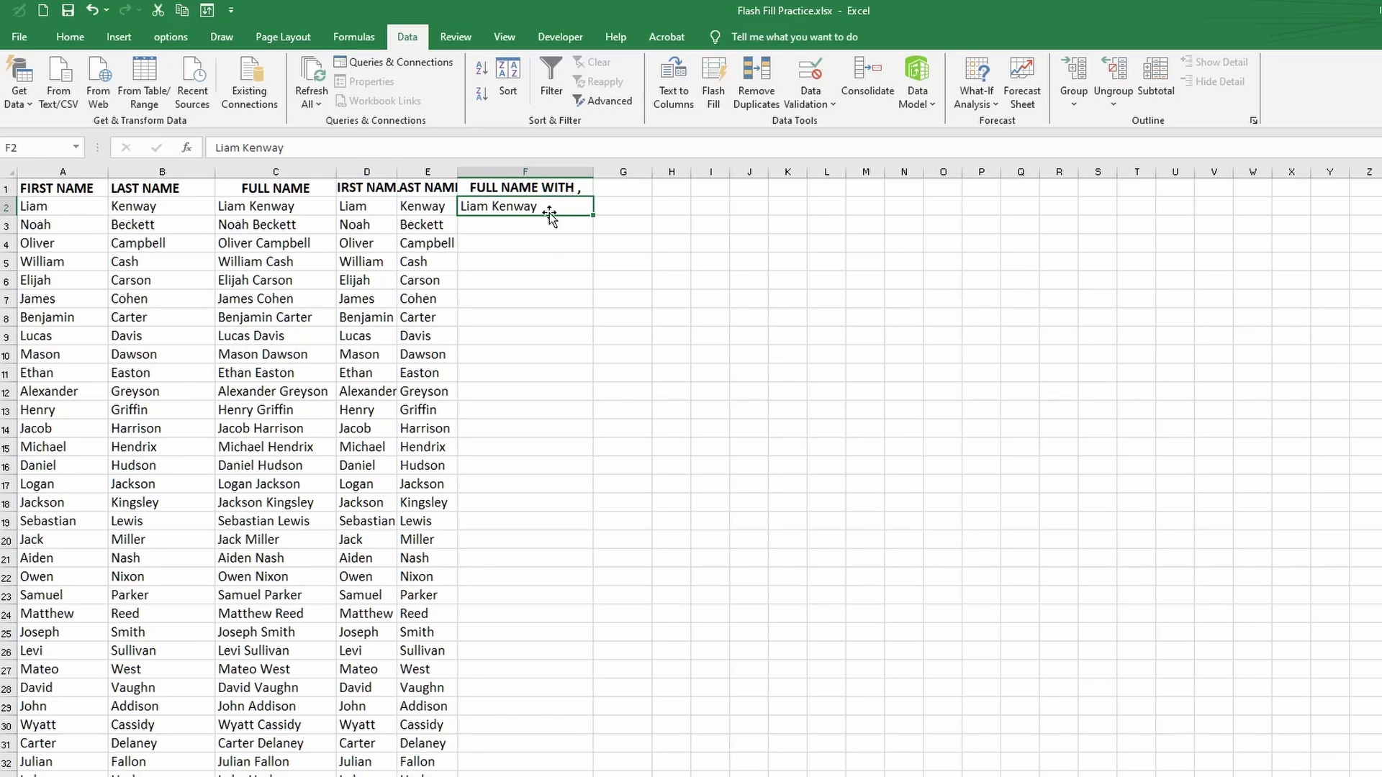
left_click(714, 84)
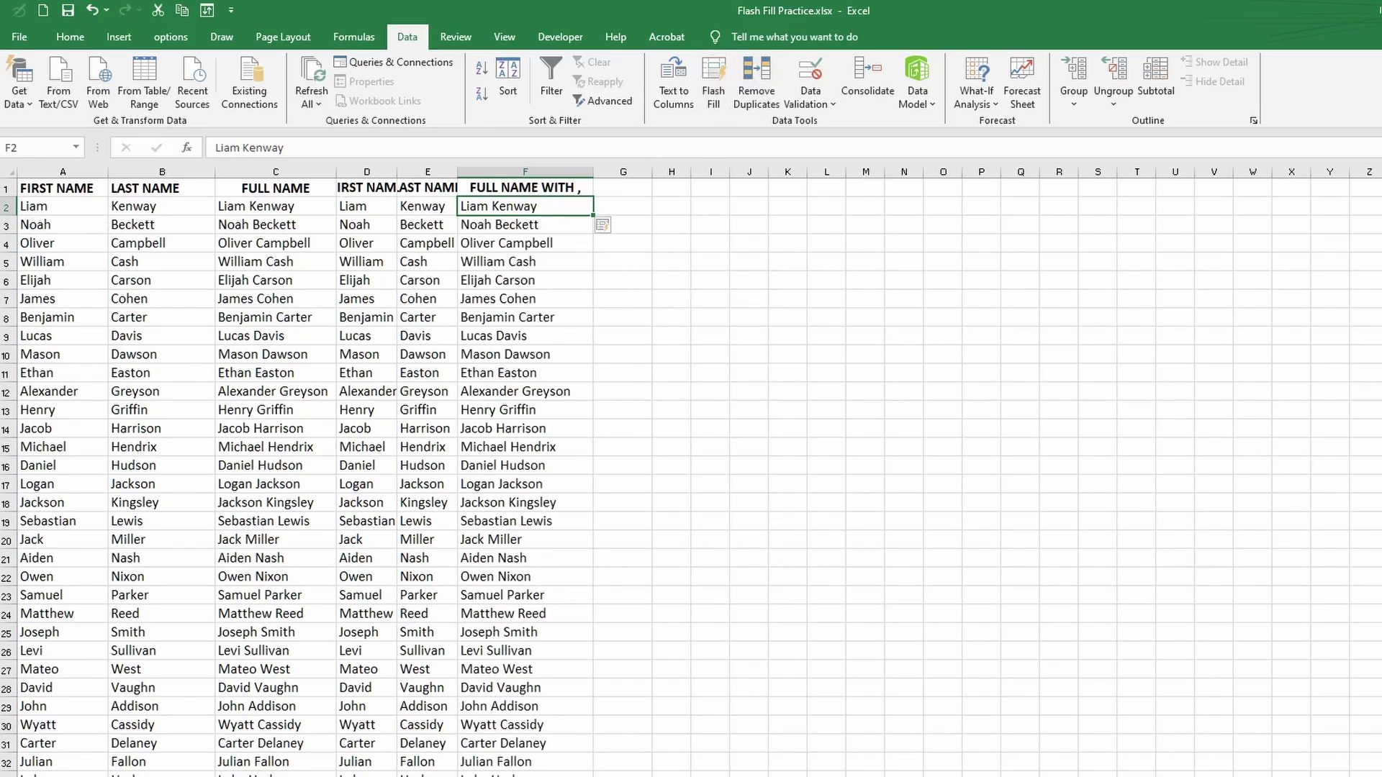
scroll(691, 477, "down", 6)
scroll(691, 477, "up", 6)
key("ctrl+Page_Down")
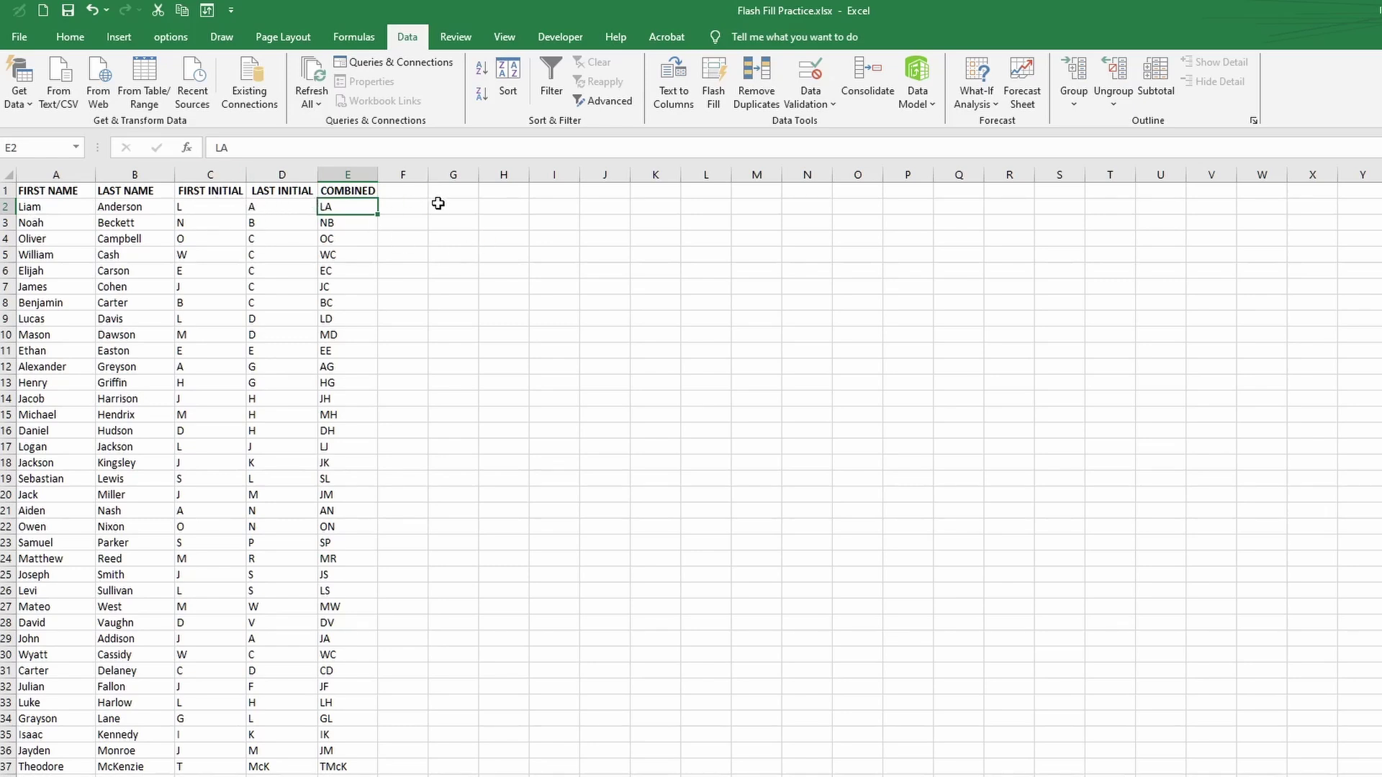
- Enter LA in F2, Flash Fill combined initials down column F, then go to the next sheet
left_click(410, 208)
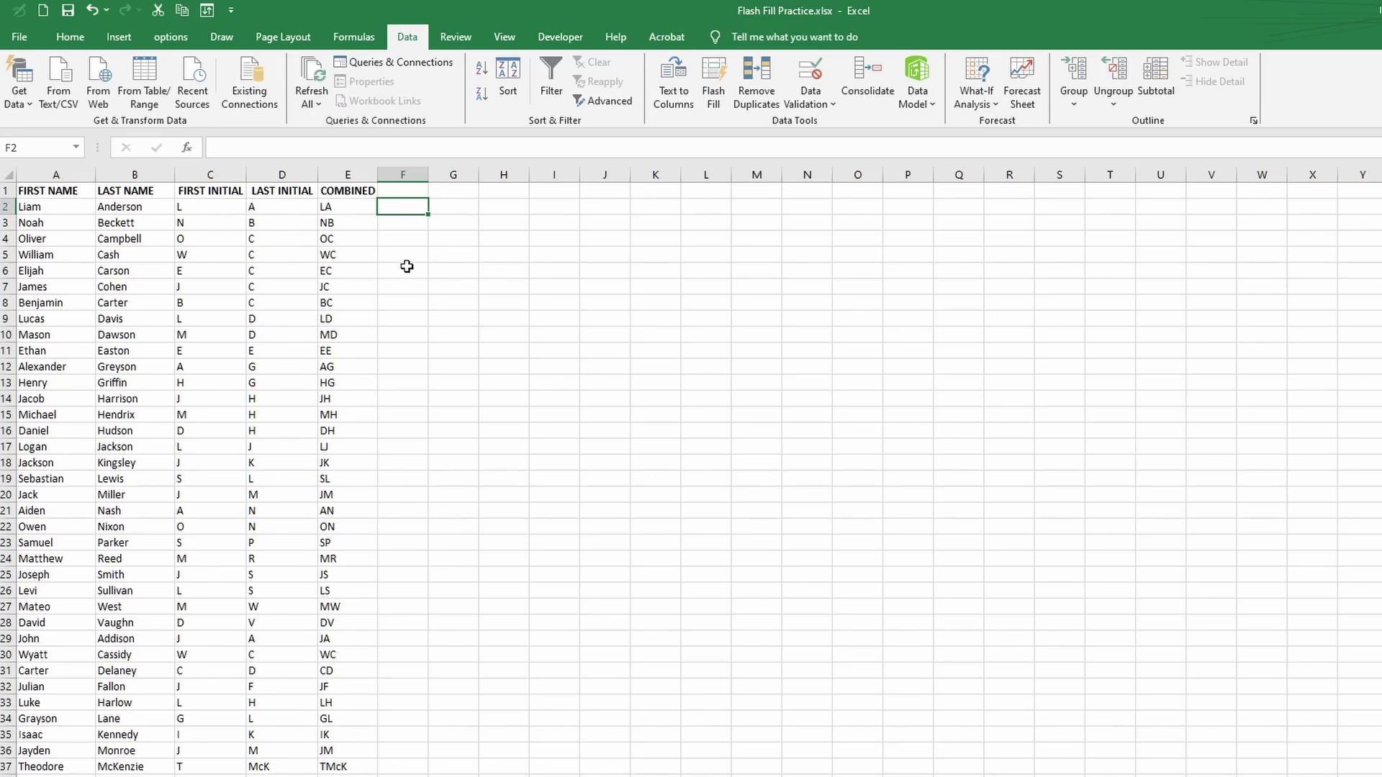
type("A")
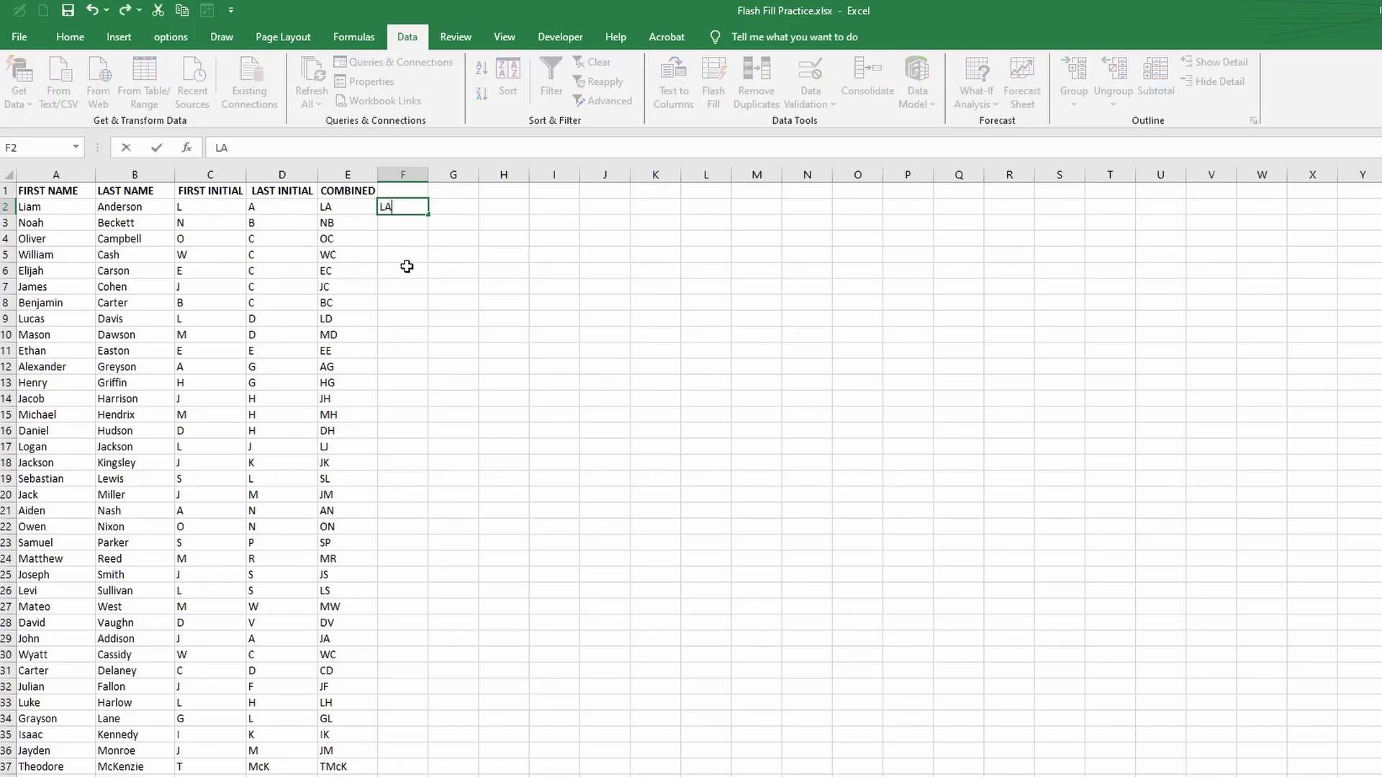
left_click(406, 266)
left_click(408, 207)
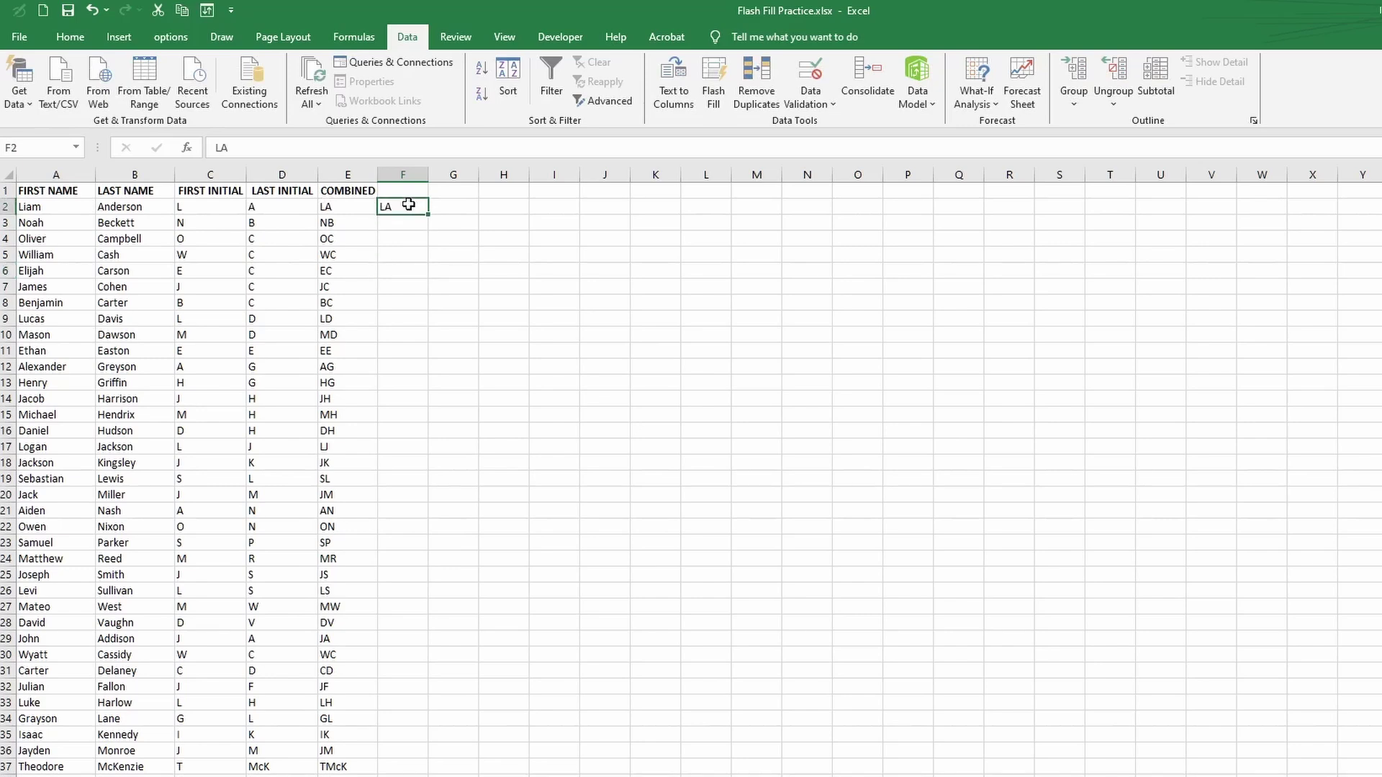
left_click(717, 97)
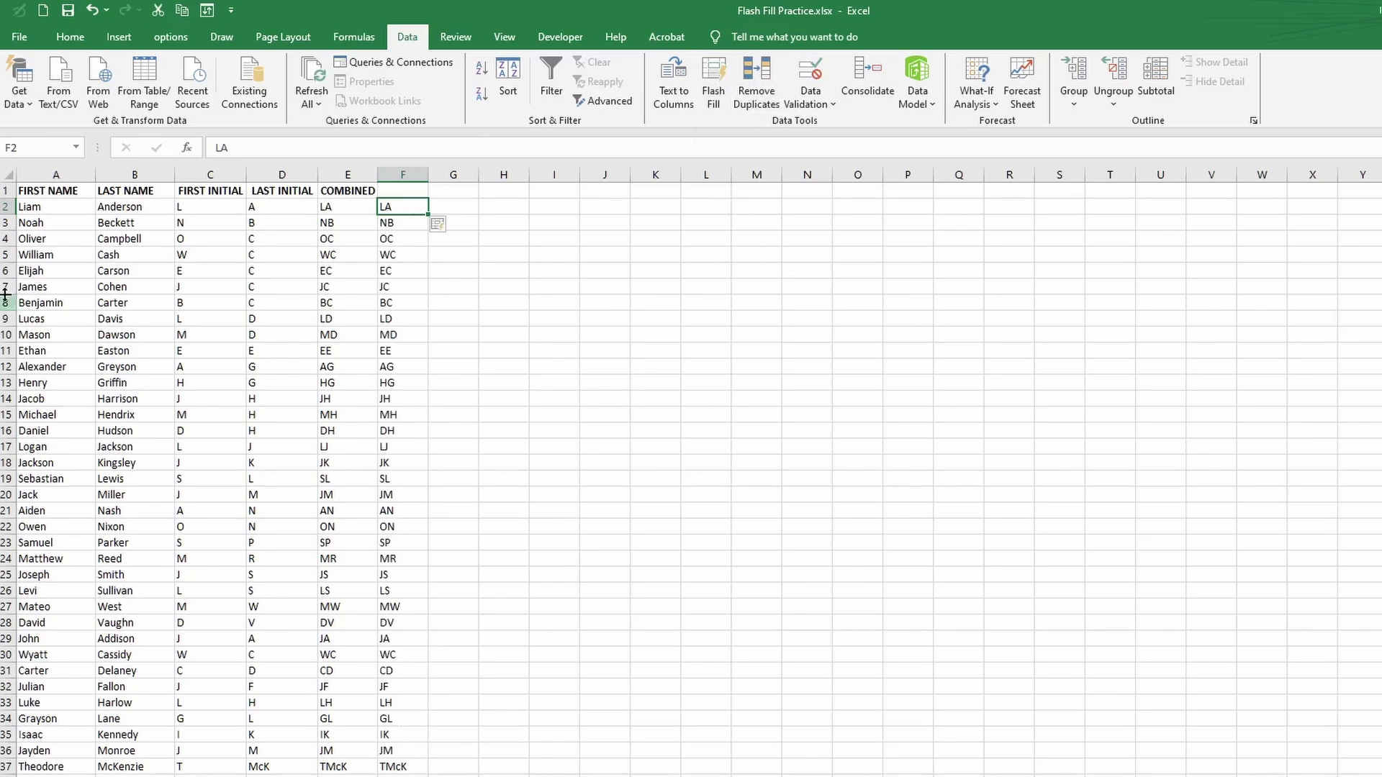
key("ctrl+Page_Down")
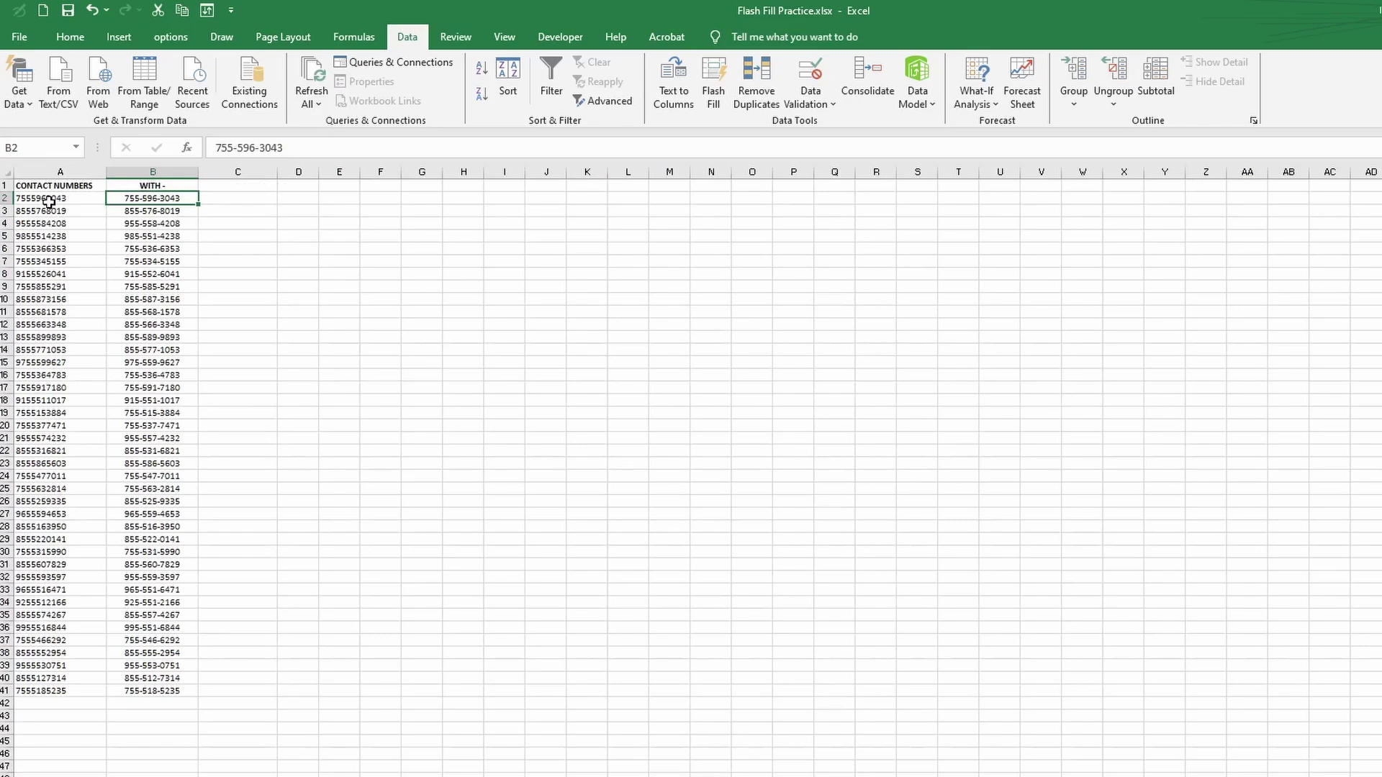
- Set the whole contact numbers sheet to 15-point font
left_click(8, 172)
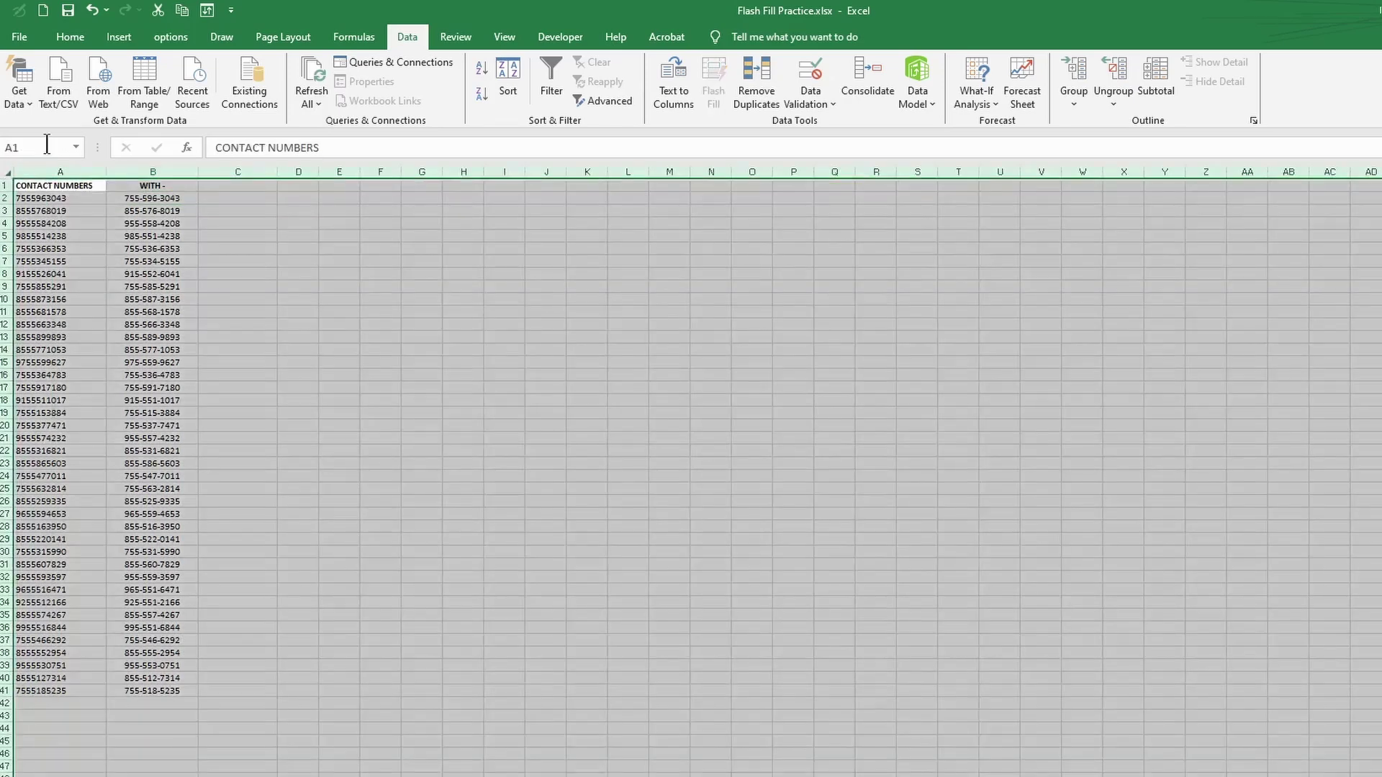
left_click(75, 33)
left_click(264, 69)
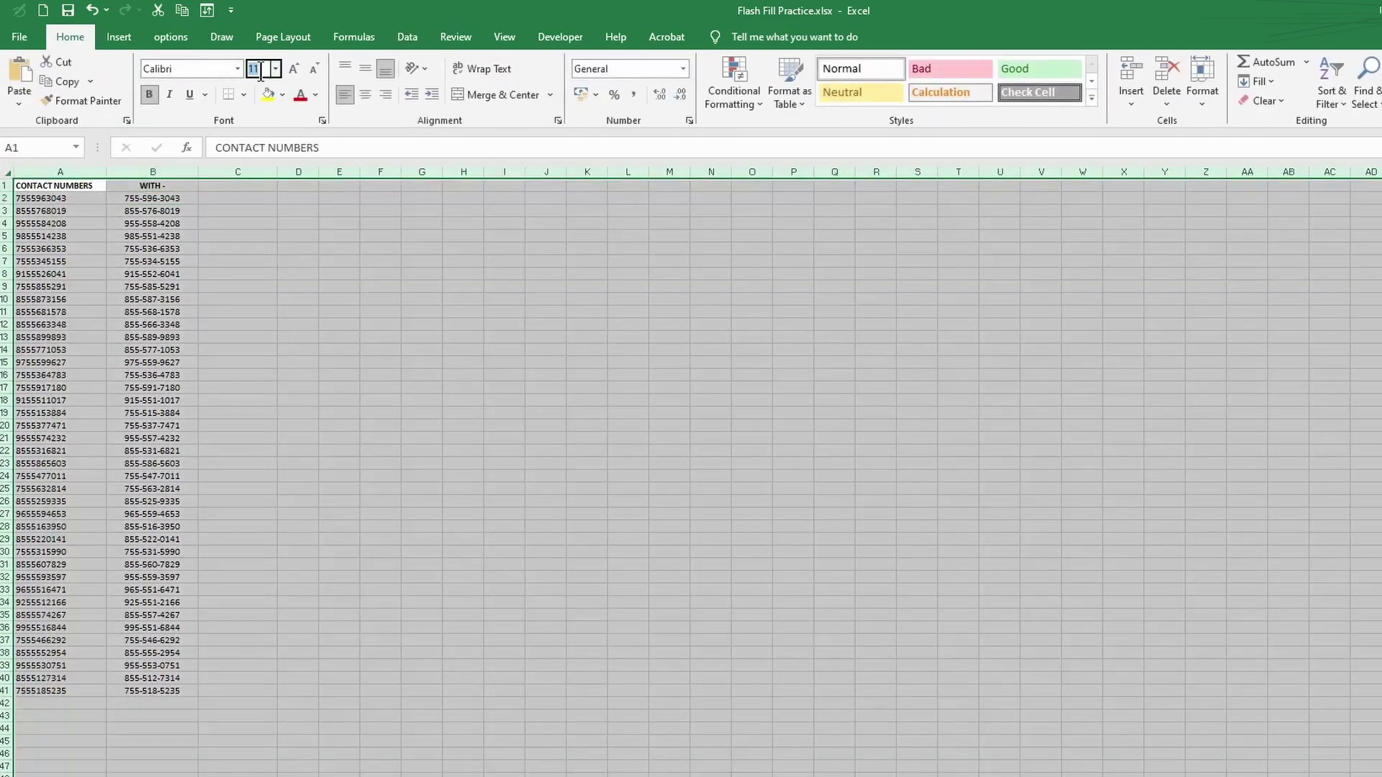
type("15")
key("Return")
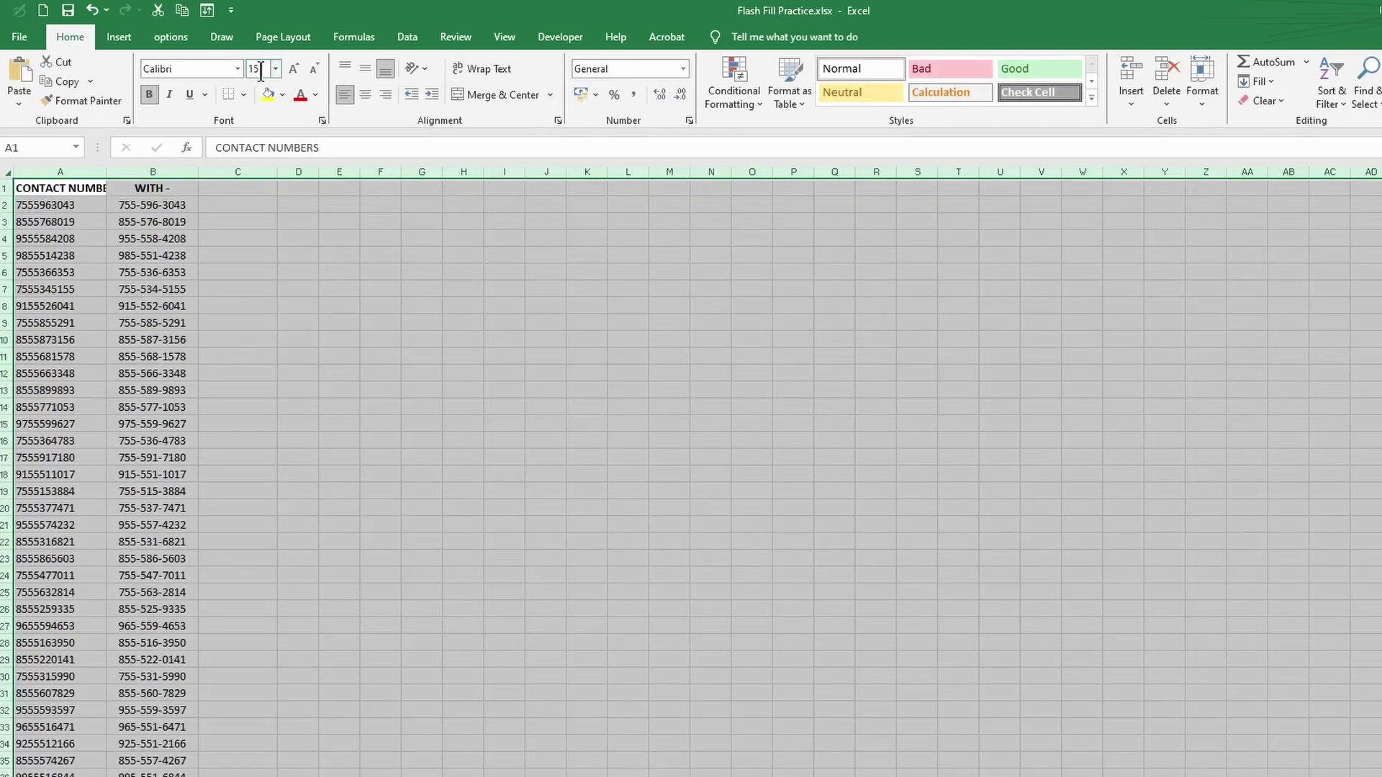
left_click(323, 326)
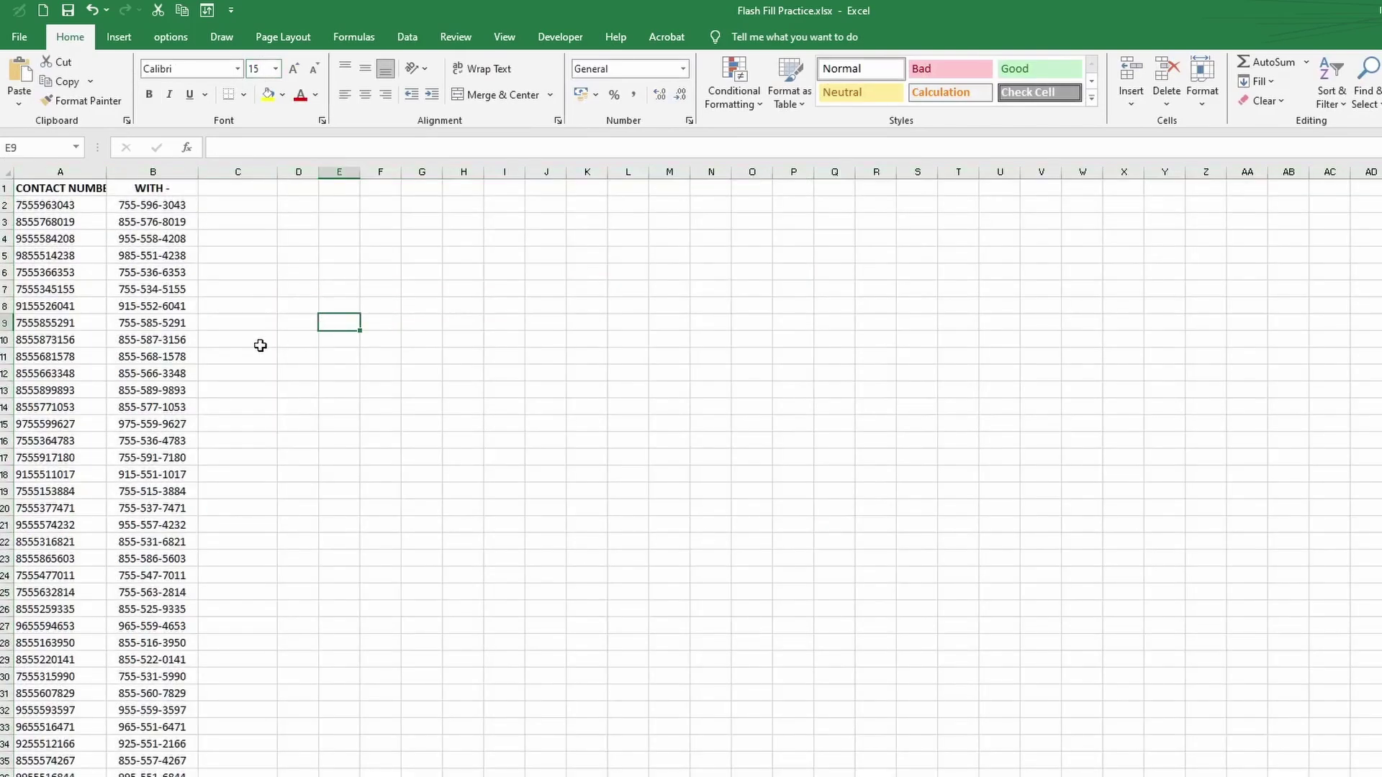
- Enter the first contact number in C2 written with spaces instead of dashes
left_click(63, 206)
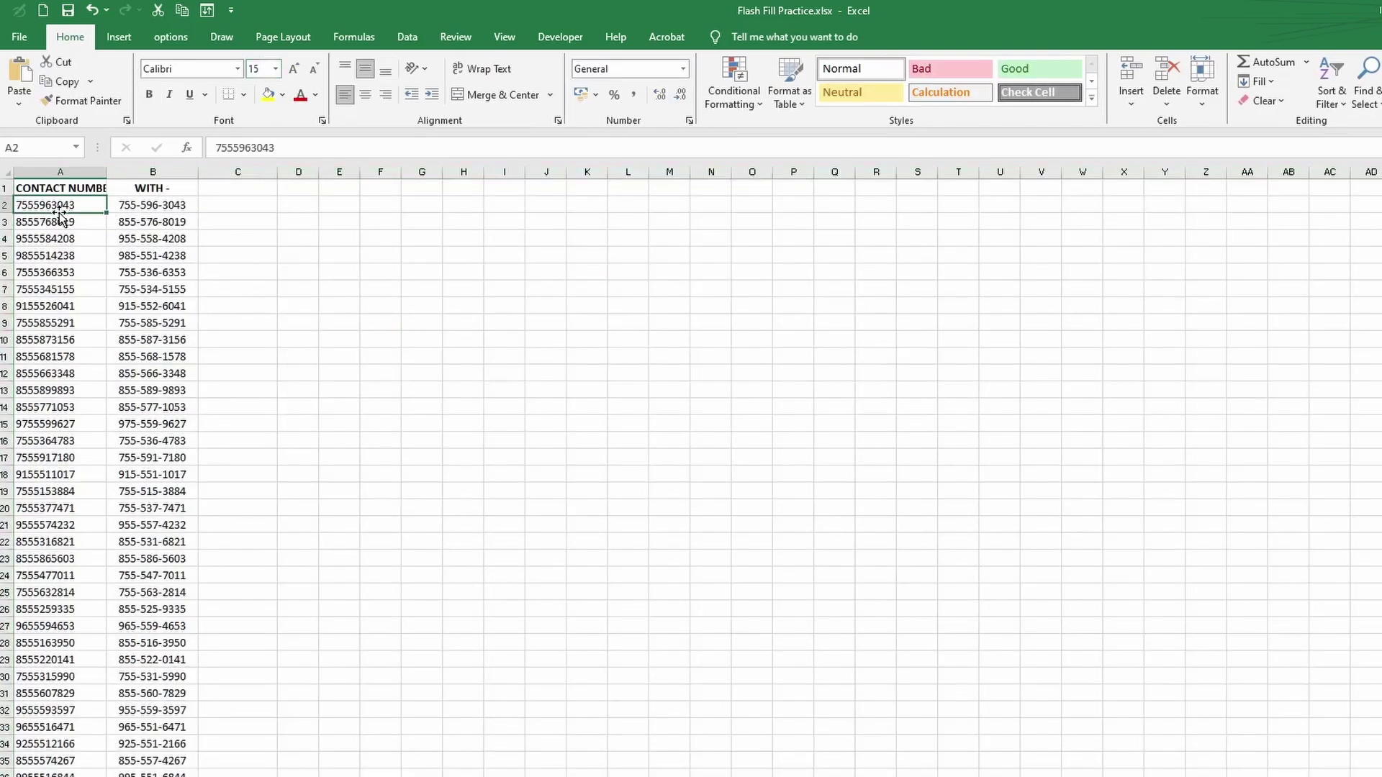
left_click(139, 206)
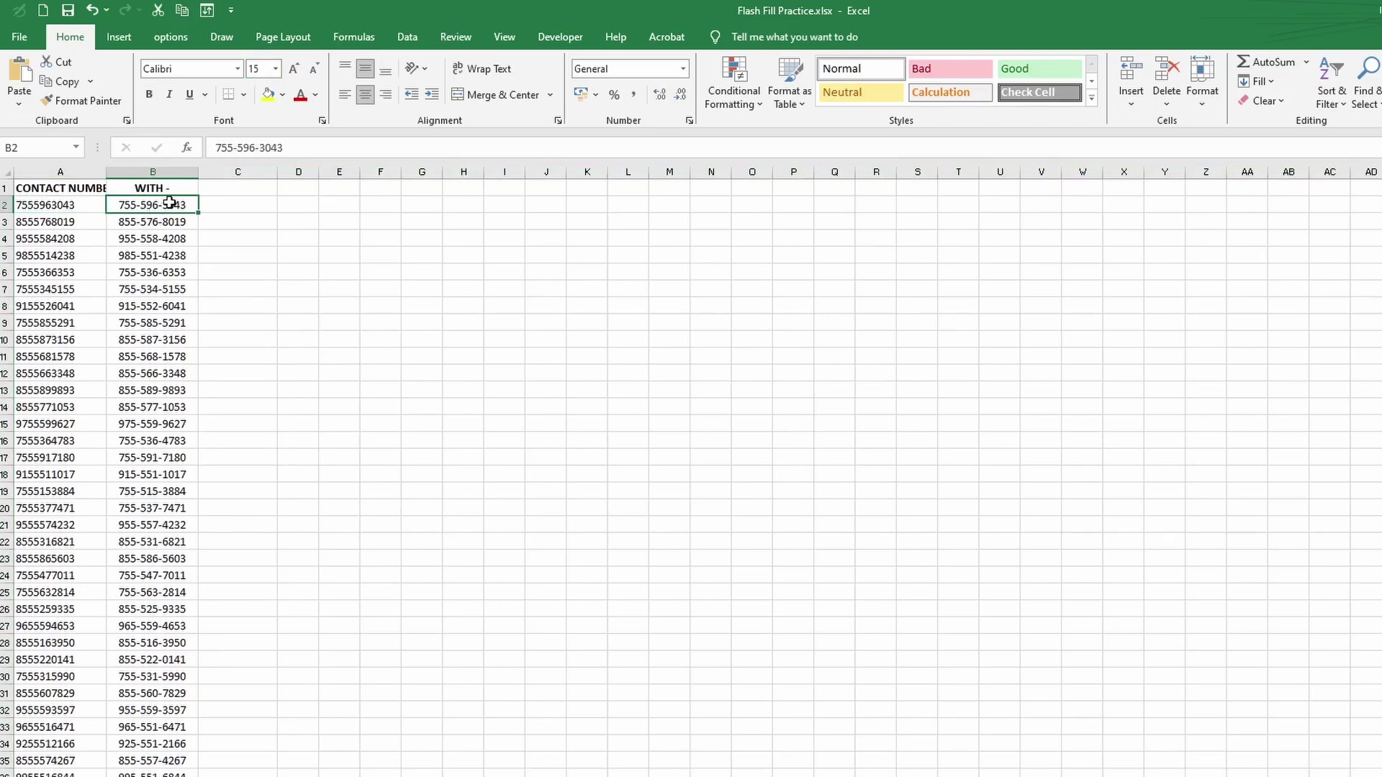
left_click(234, 206)
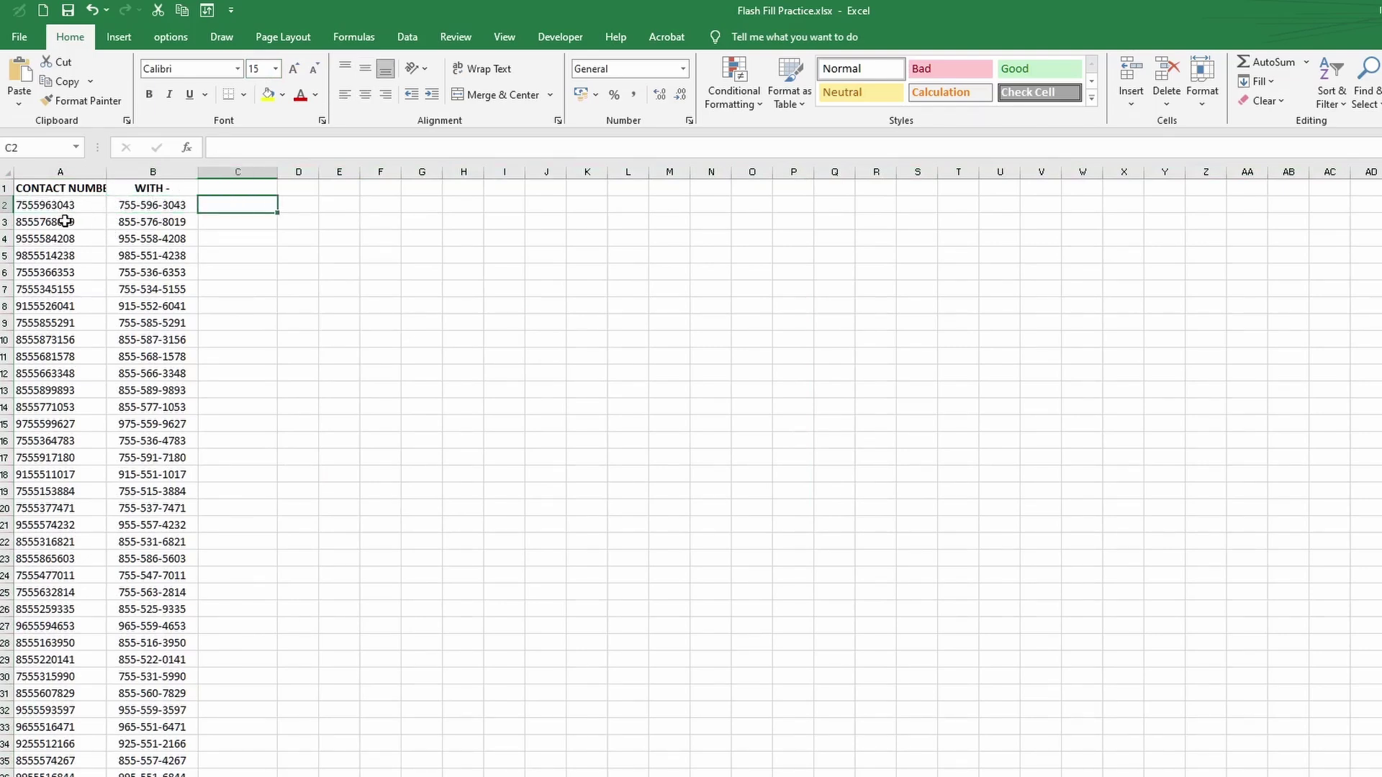
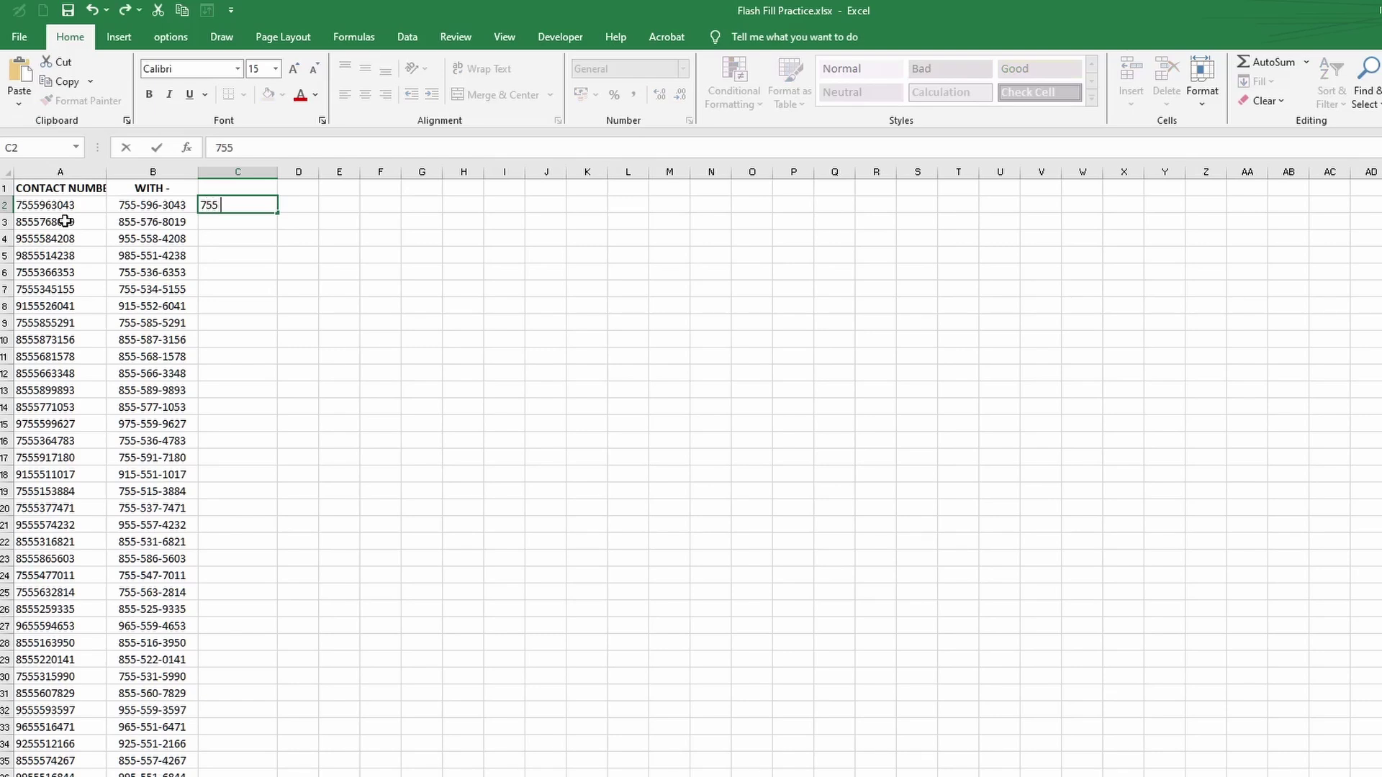
left_click(237, 224)
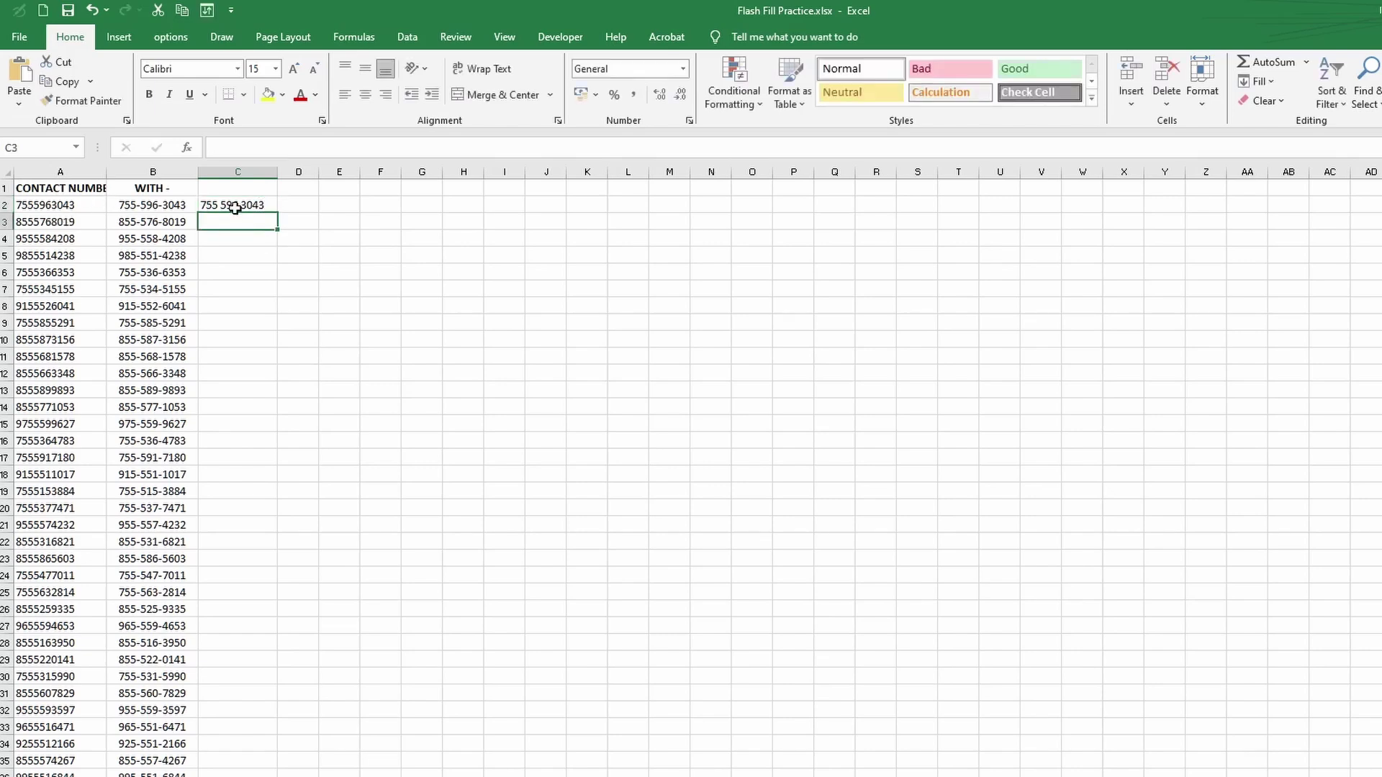
left_click(235, 208)
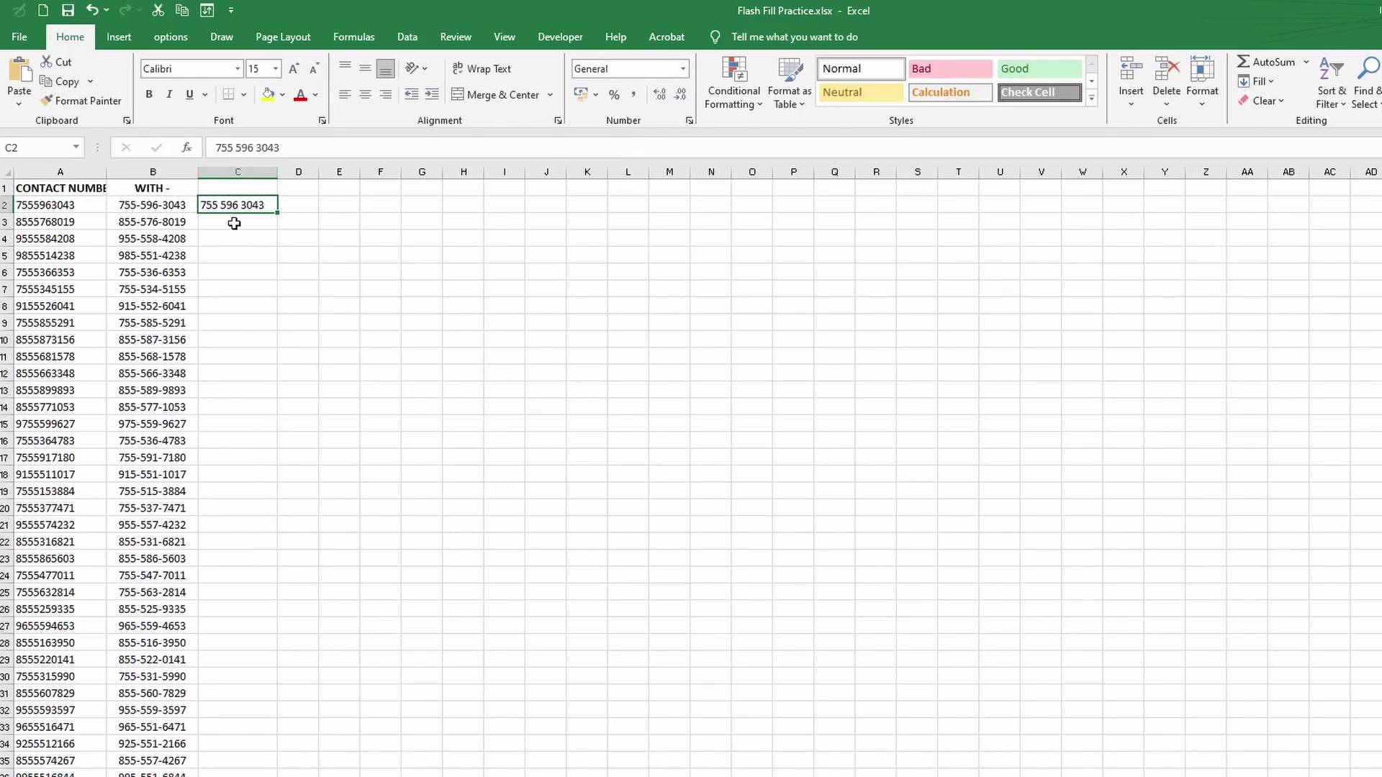
left_click(405, 37)
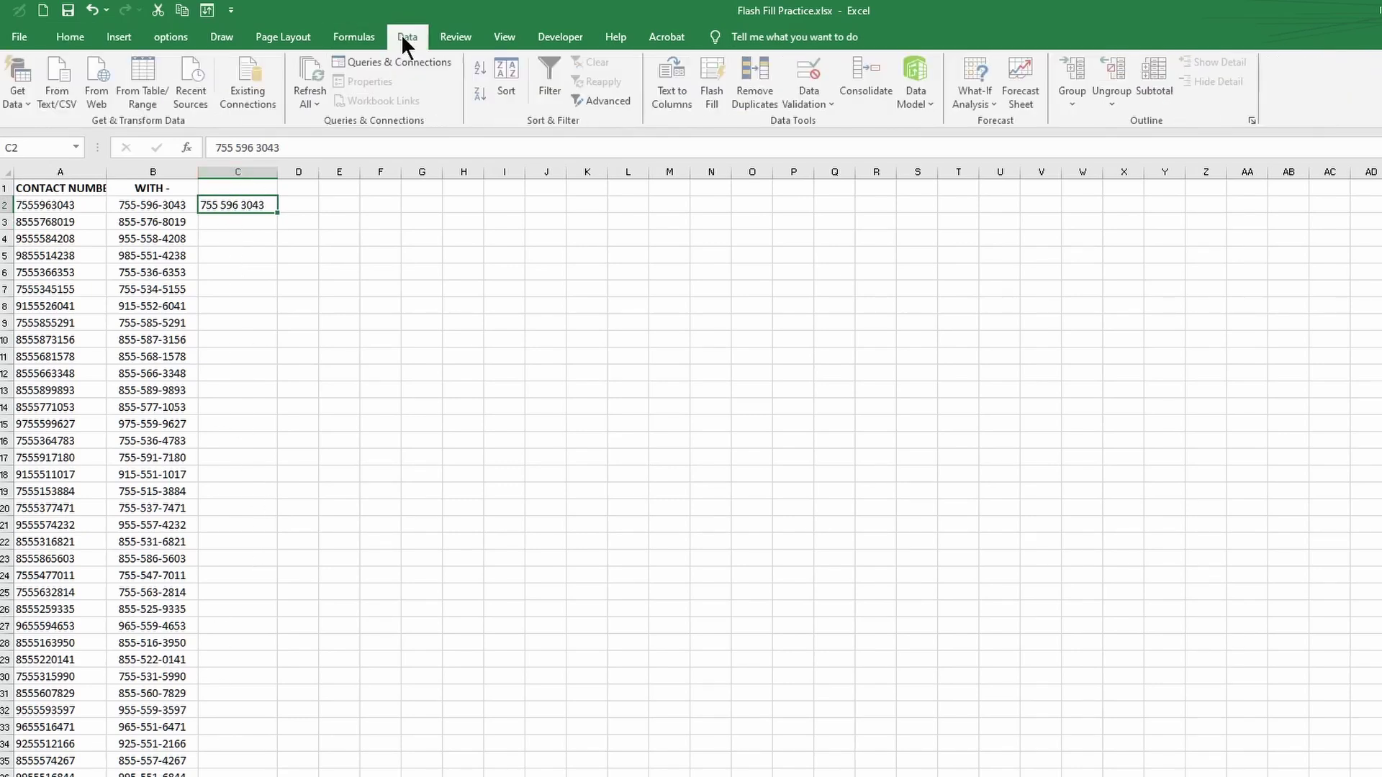
- Flash Fill the spaced numbers down column C and set the sheet text to 15 point
left_click(711, 90)
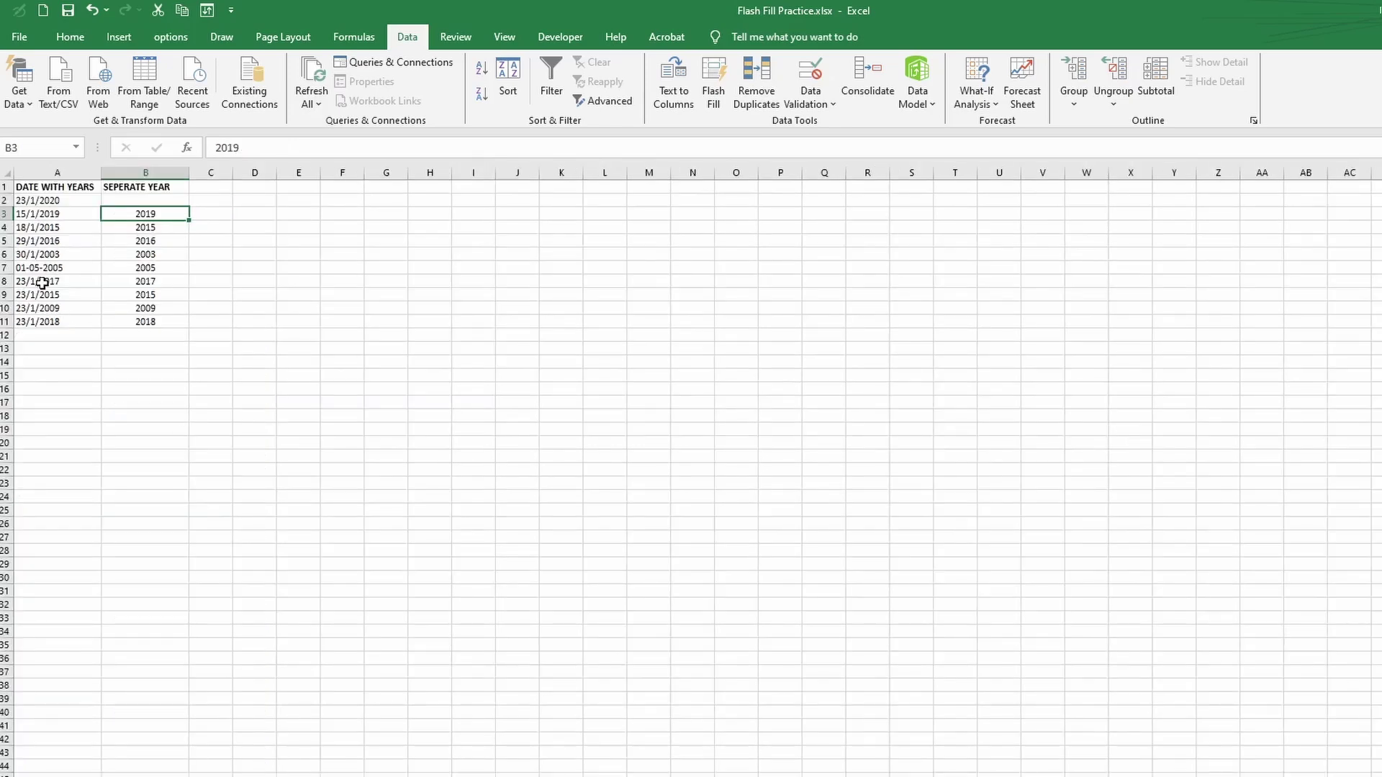
left_click(7, 174)
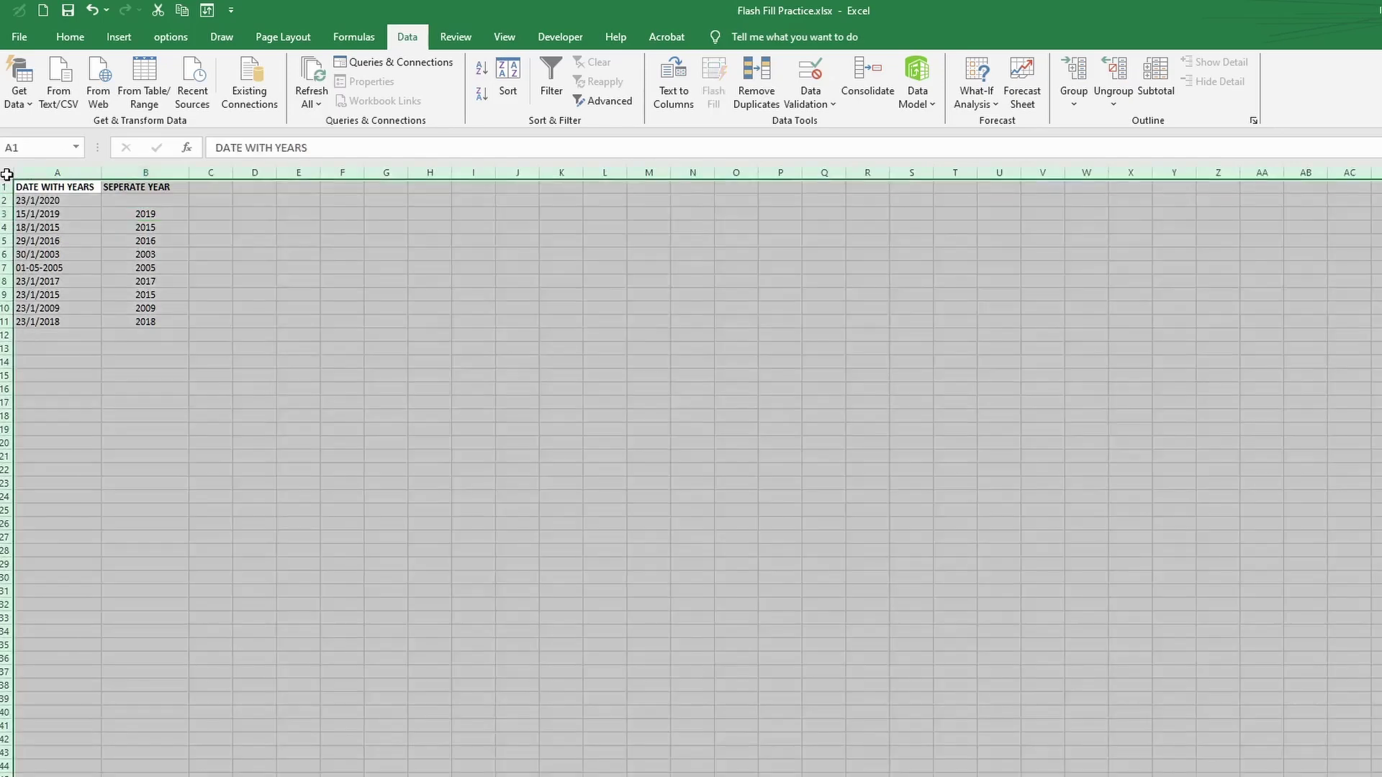
left_click(70, 37)
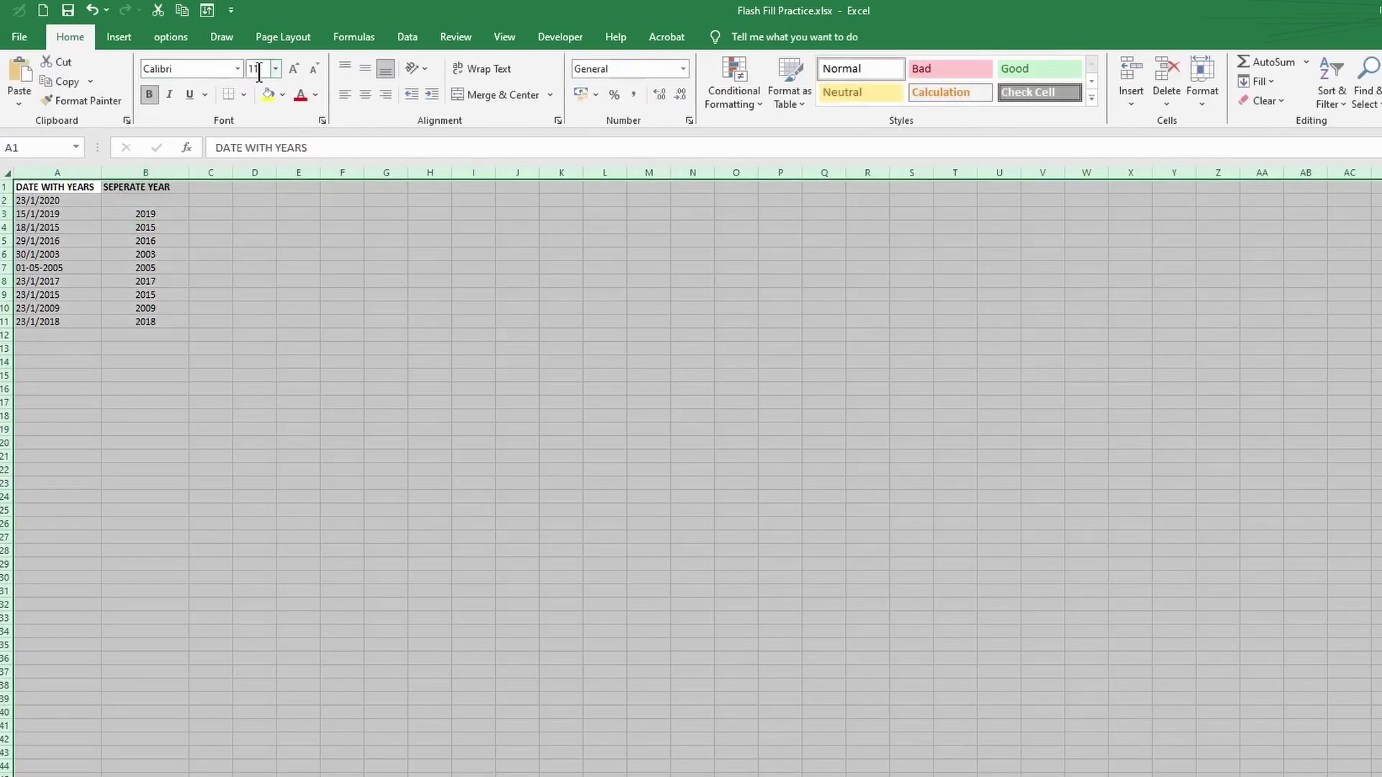
left_click(259, 69)
type("15")
key("Return")
left_click(200, 498)
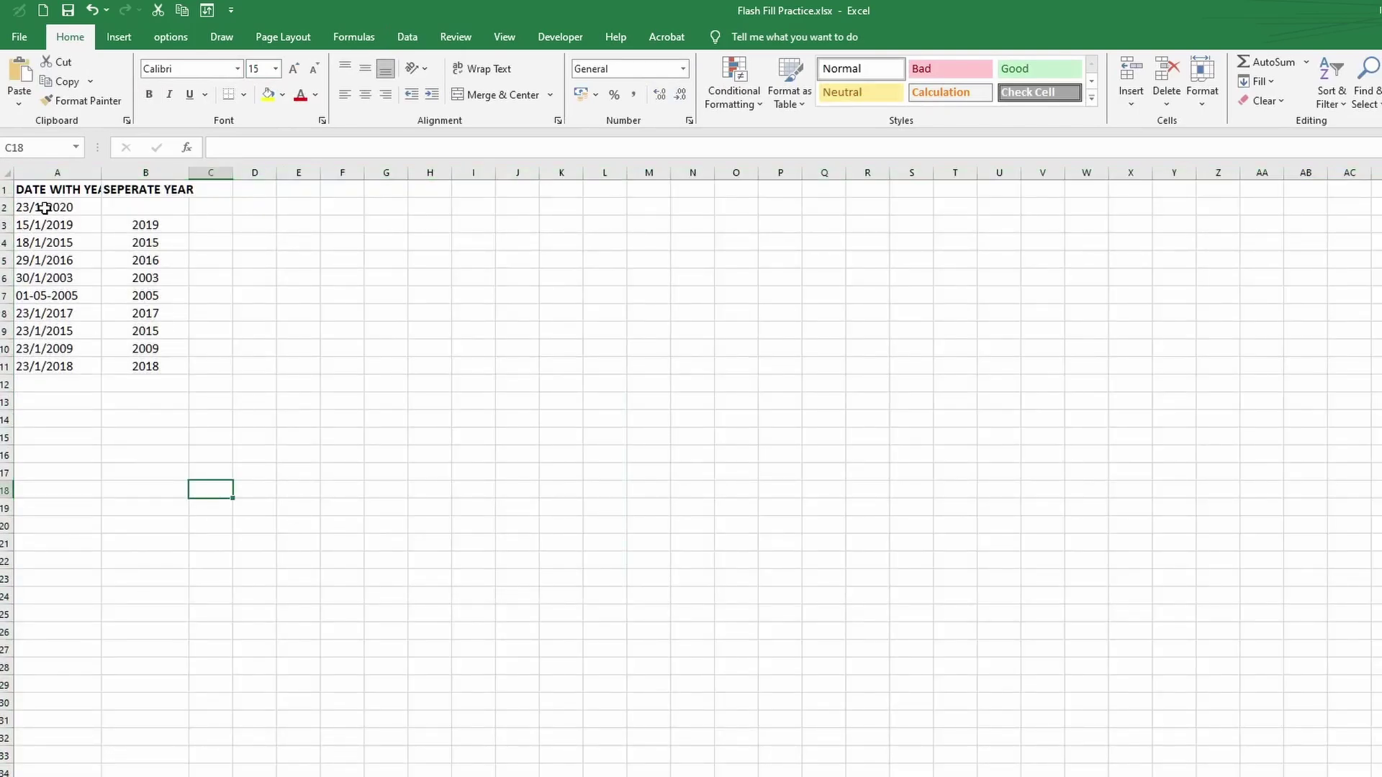
- Enter 2020 in B2 as the year example and 23 in C2 as the day example
left_click(124, 206)
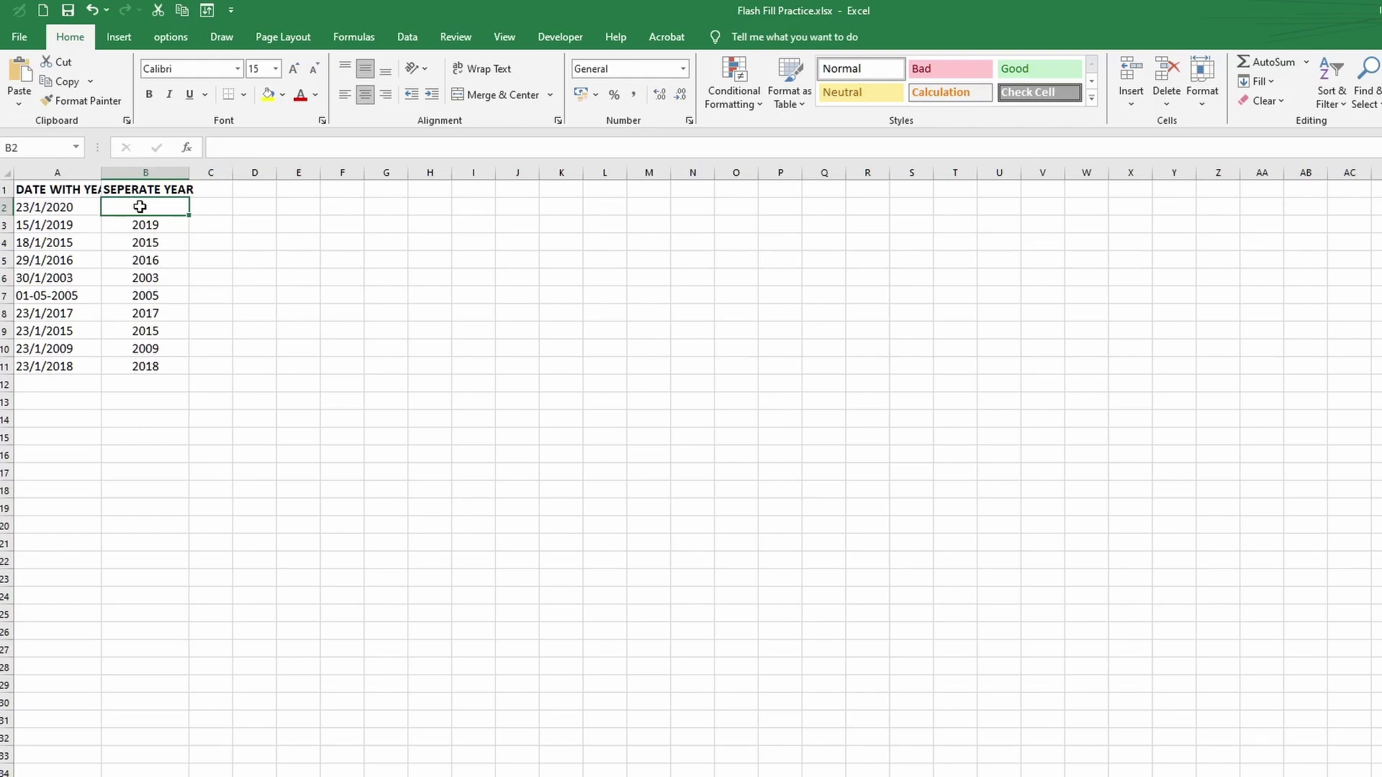
type("2020")
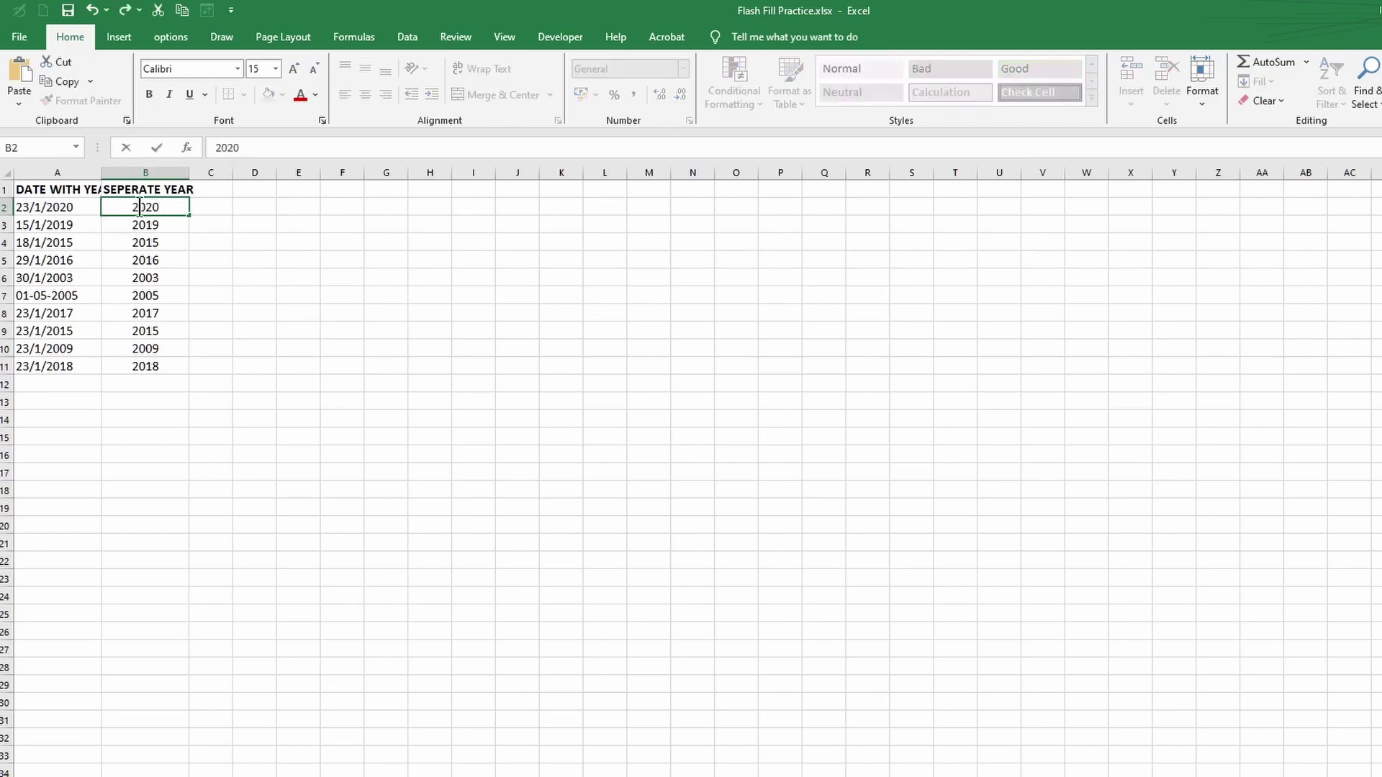
left_click(220, 209)
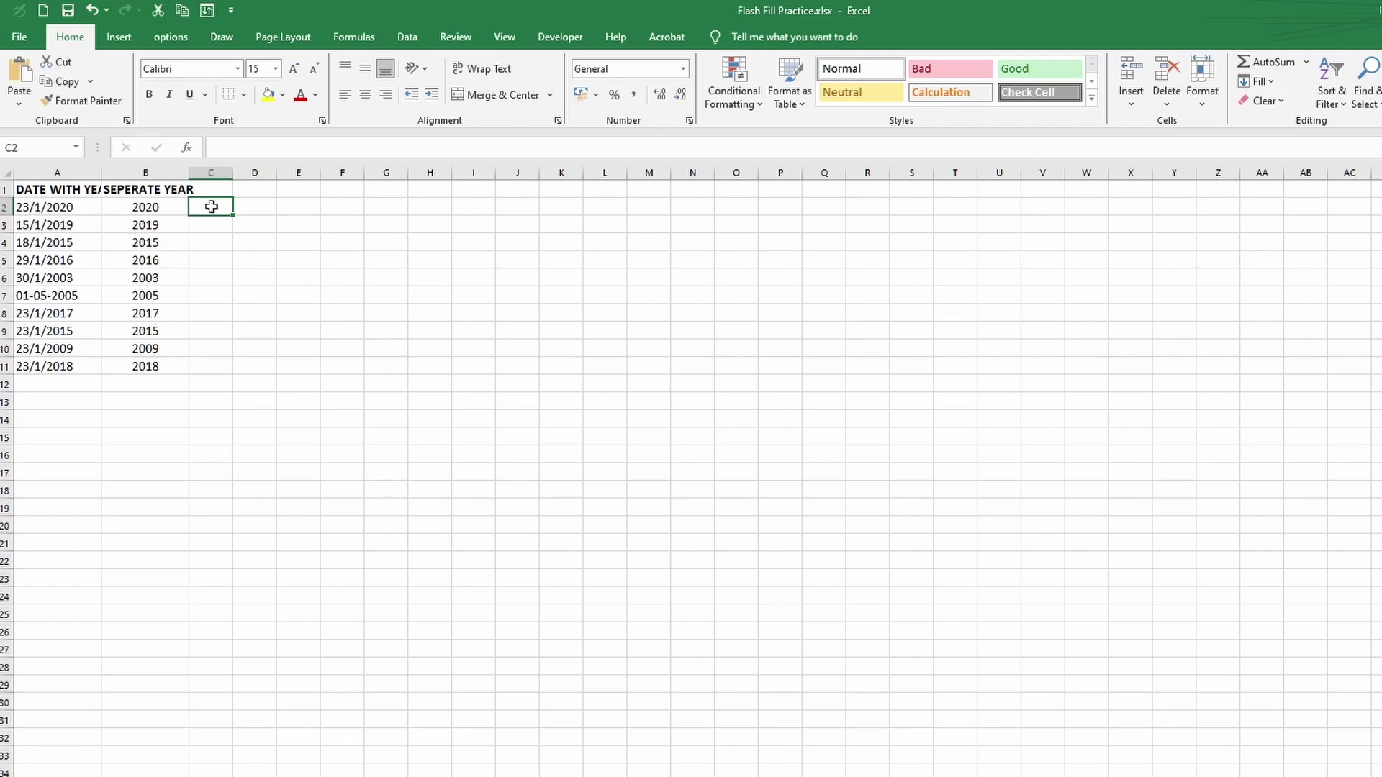
type("23")
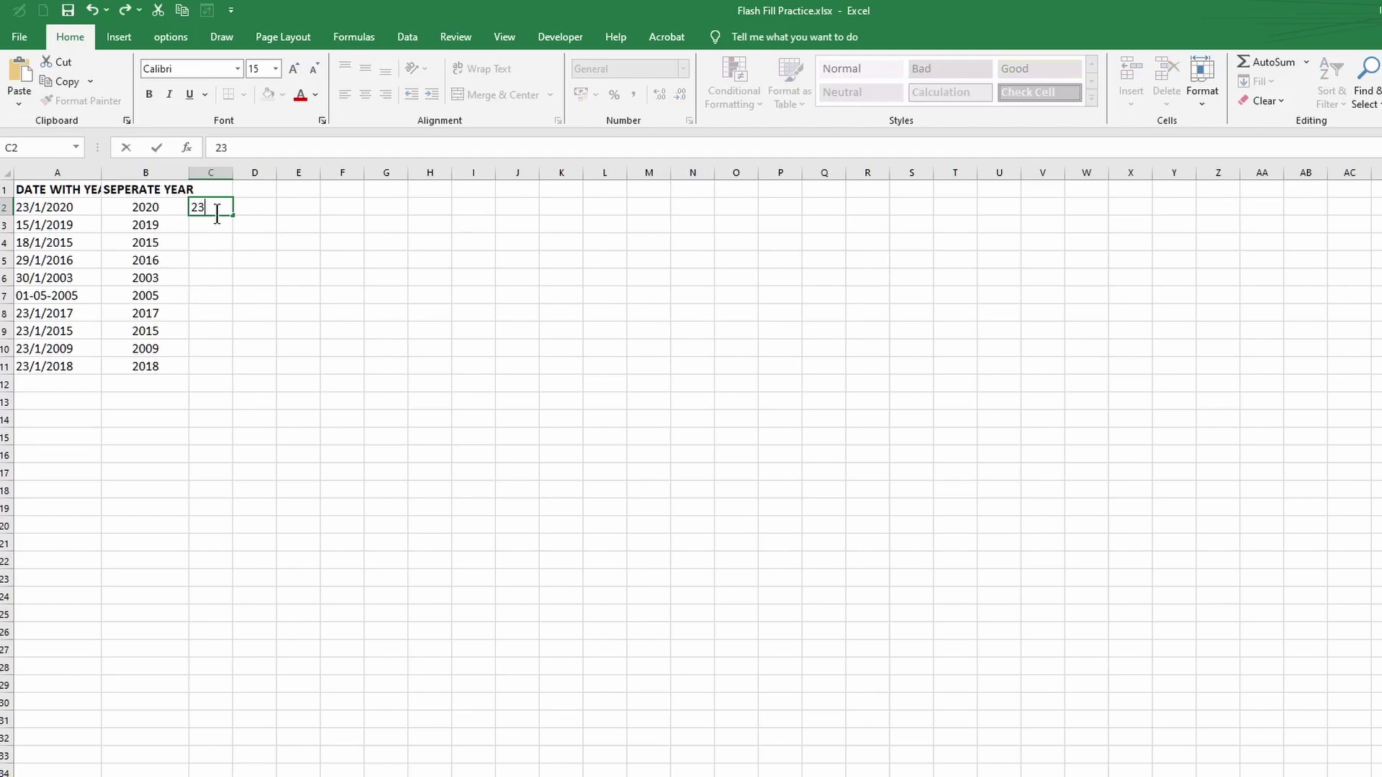
key("Return")
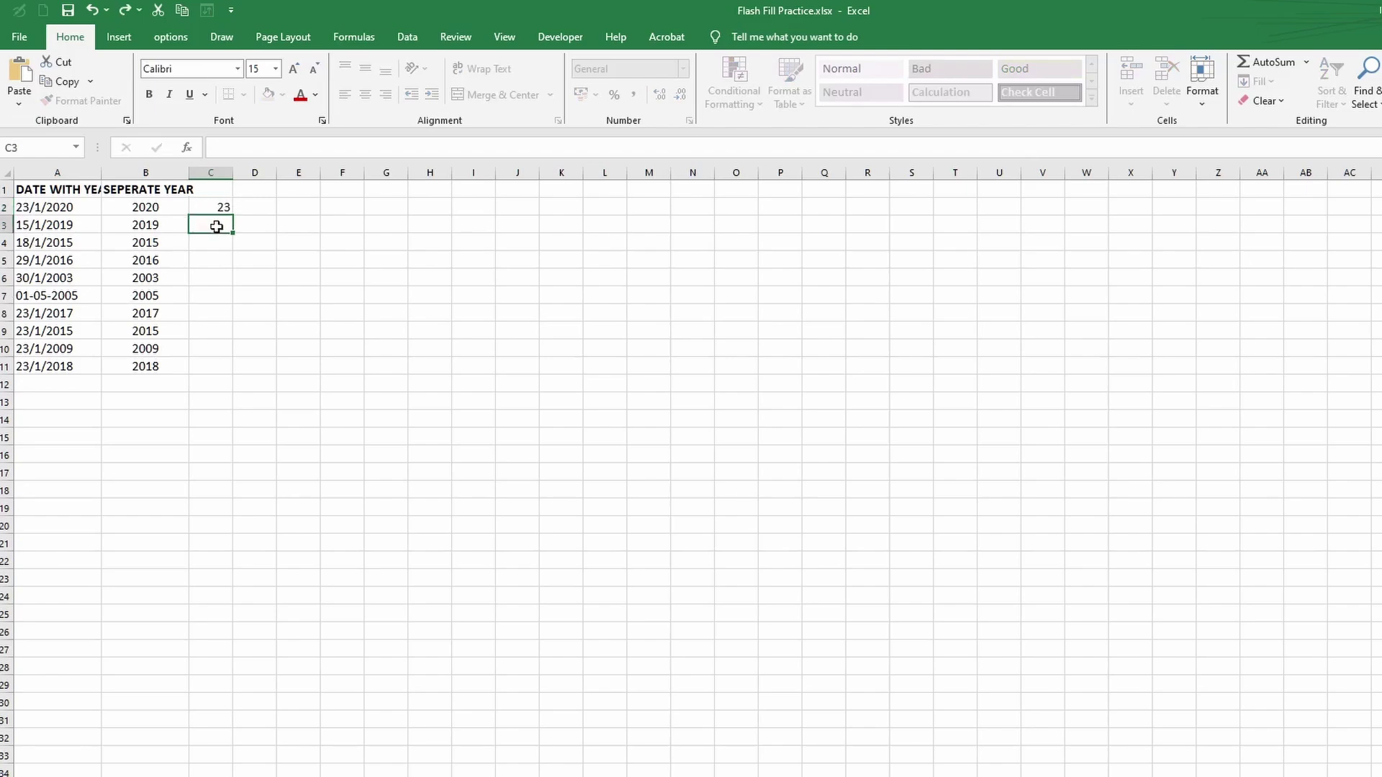
left_click(225, 206)
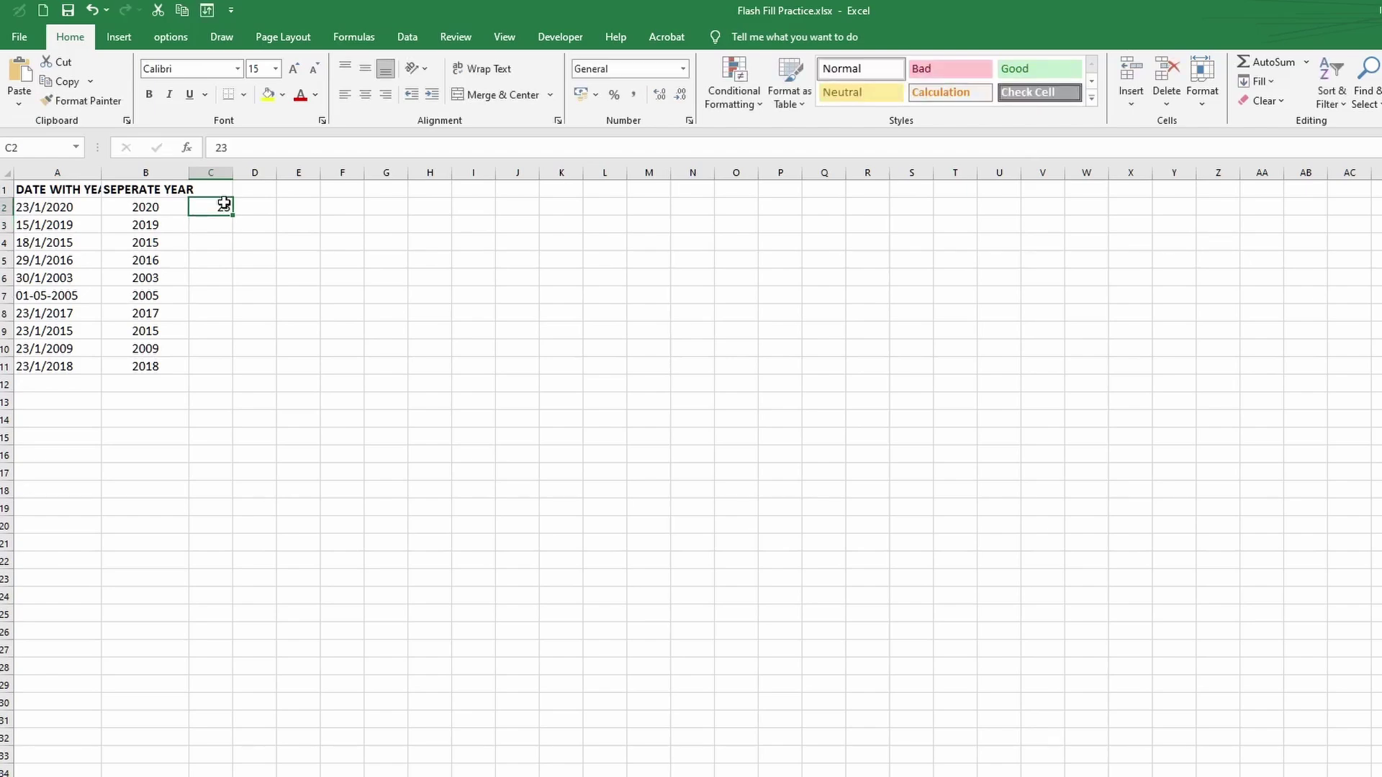
key("alt+a")
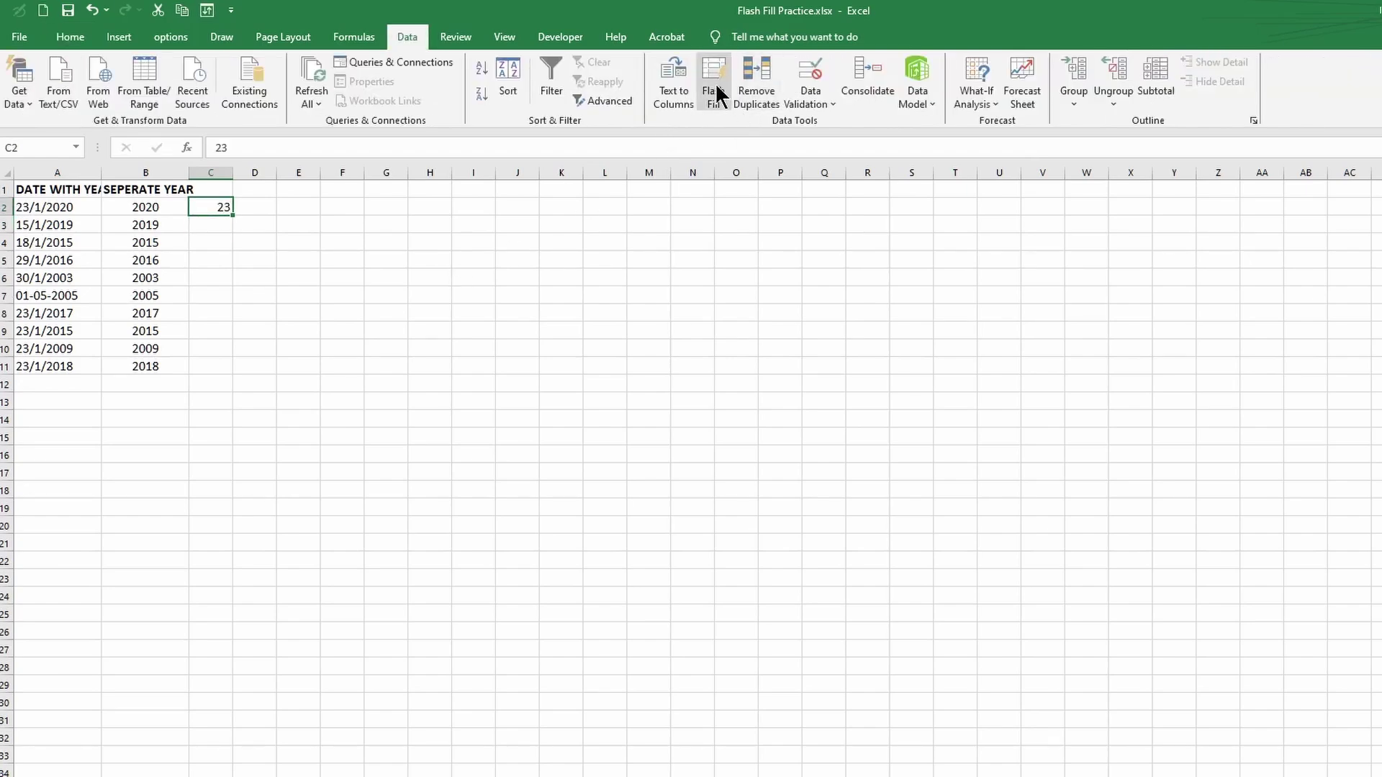
- Flash Fill the day numbers down C3:C11 and move off to cell D2
left_click(715, 82)
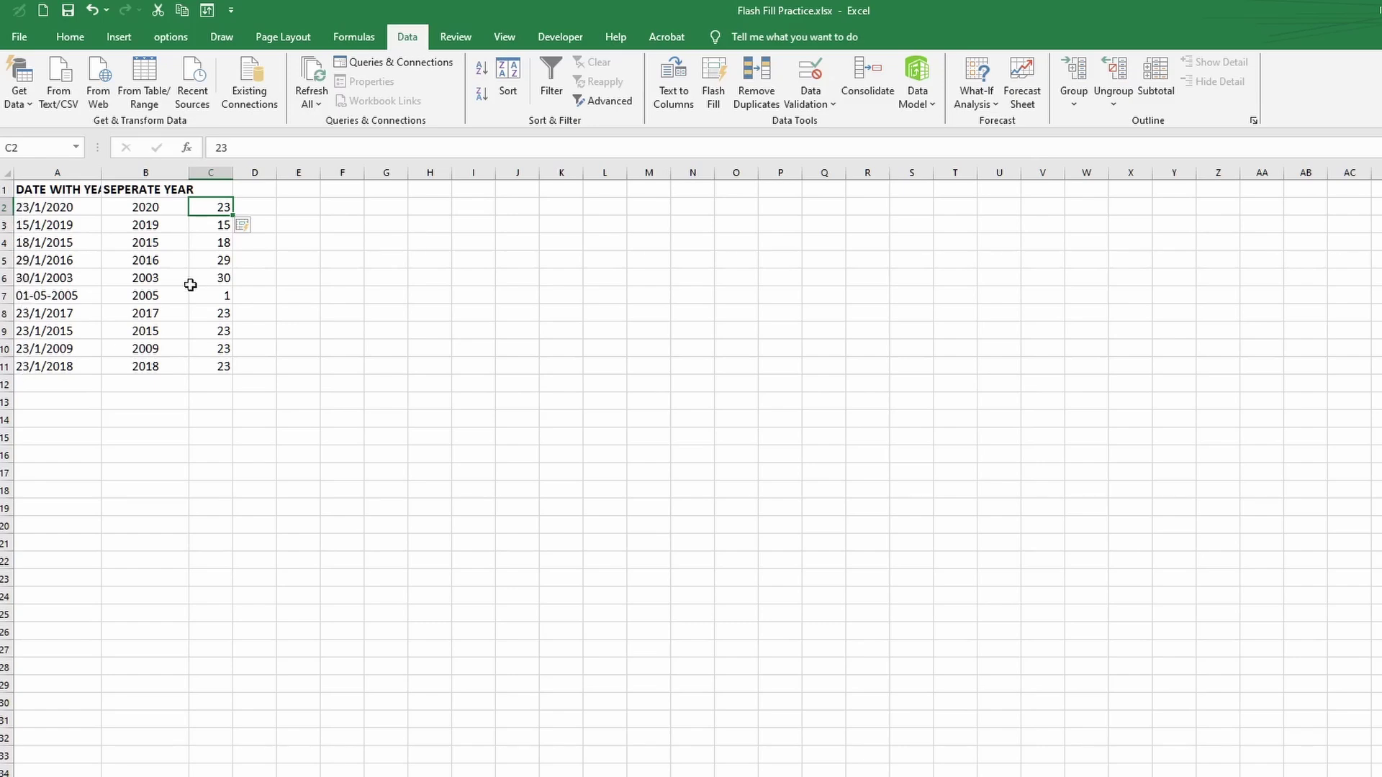
left_click(265, 210)
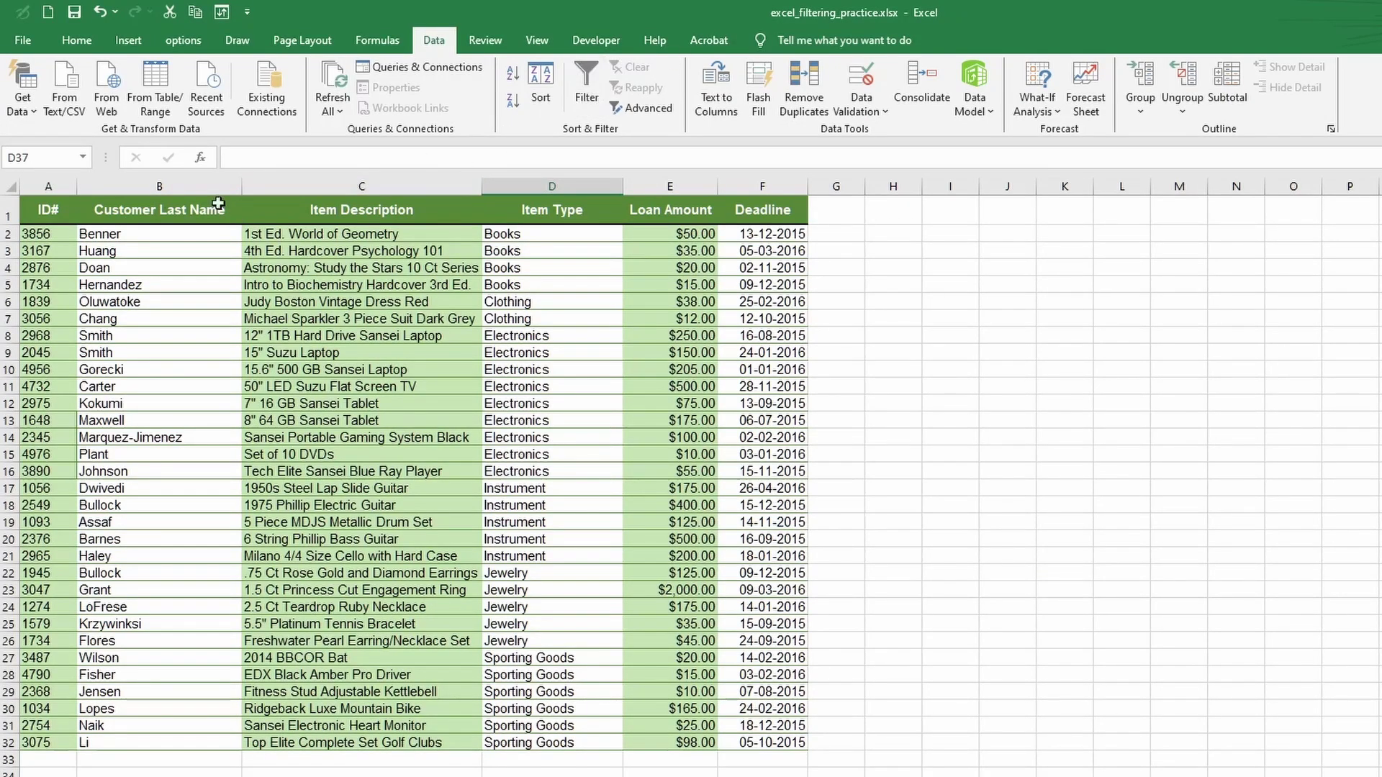
- Turn on filtering for Customer Last Name and keep only one customer's surname, leaving two rows
left_click(182, 185)
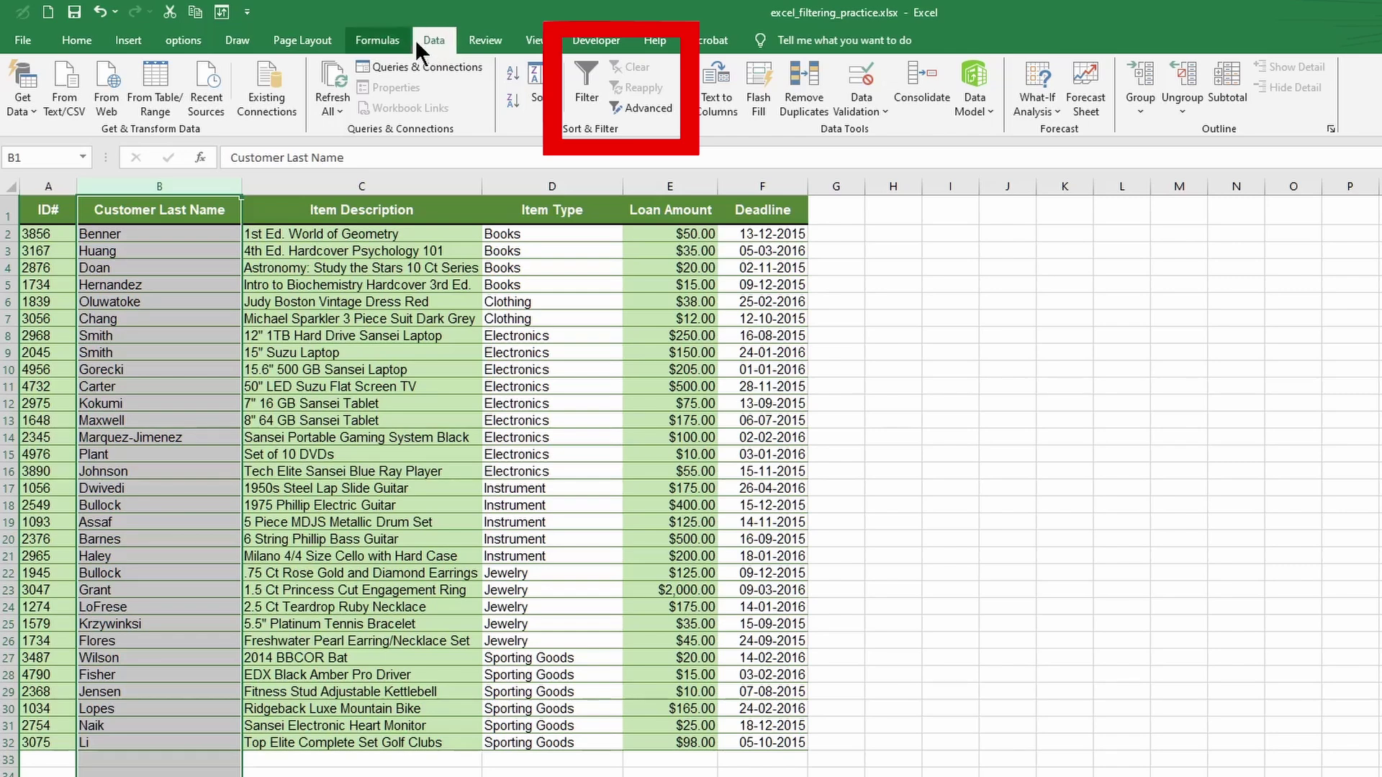
left_click(587, 85)
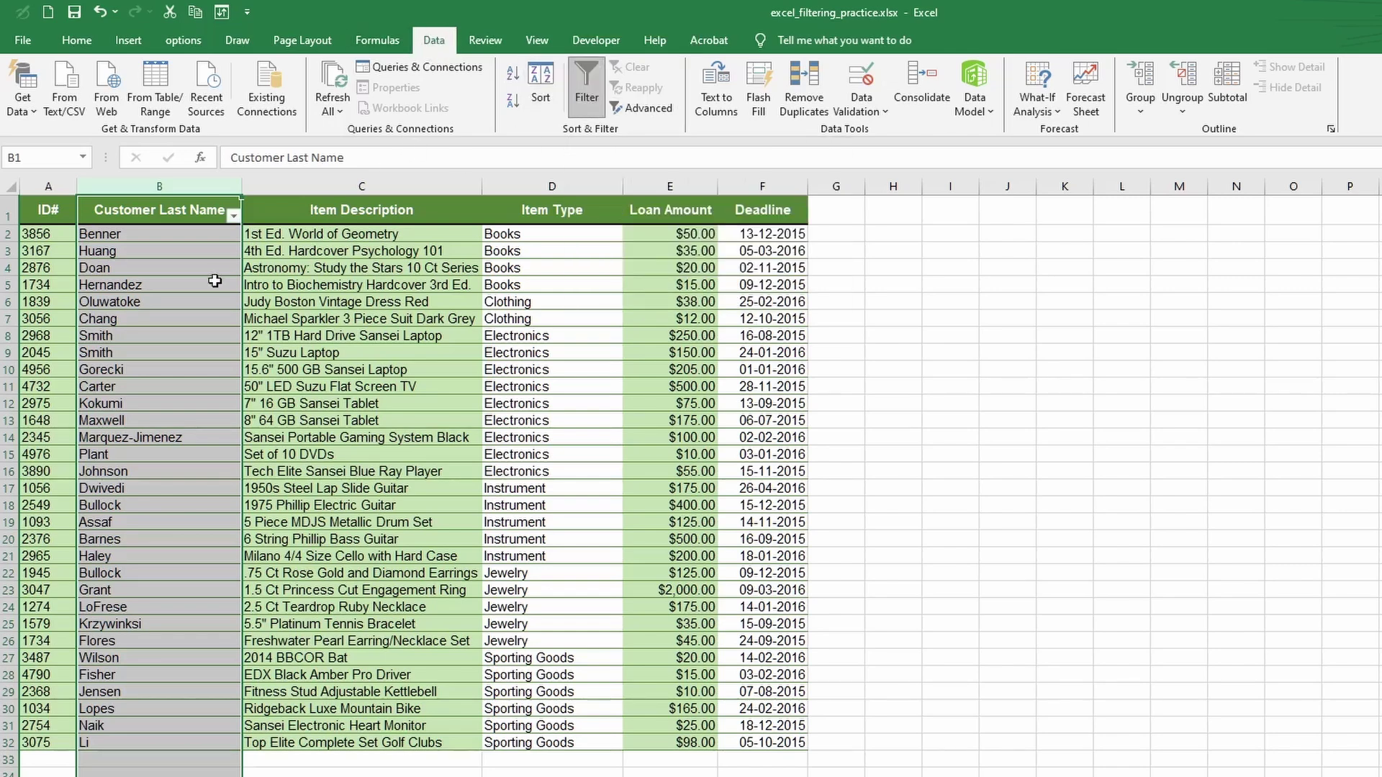
left_click(233, 218)
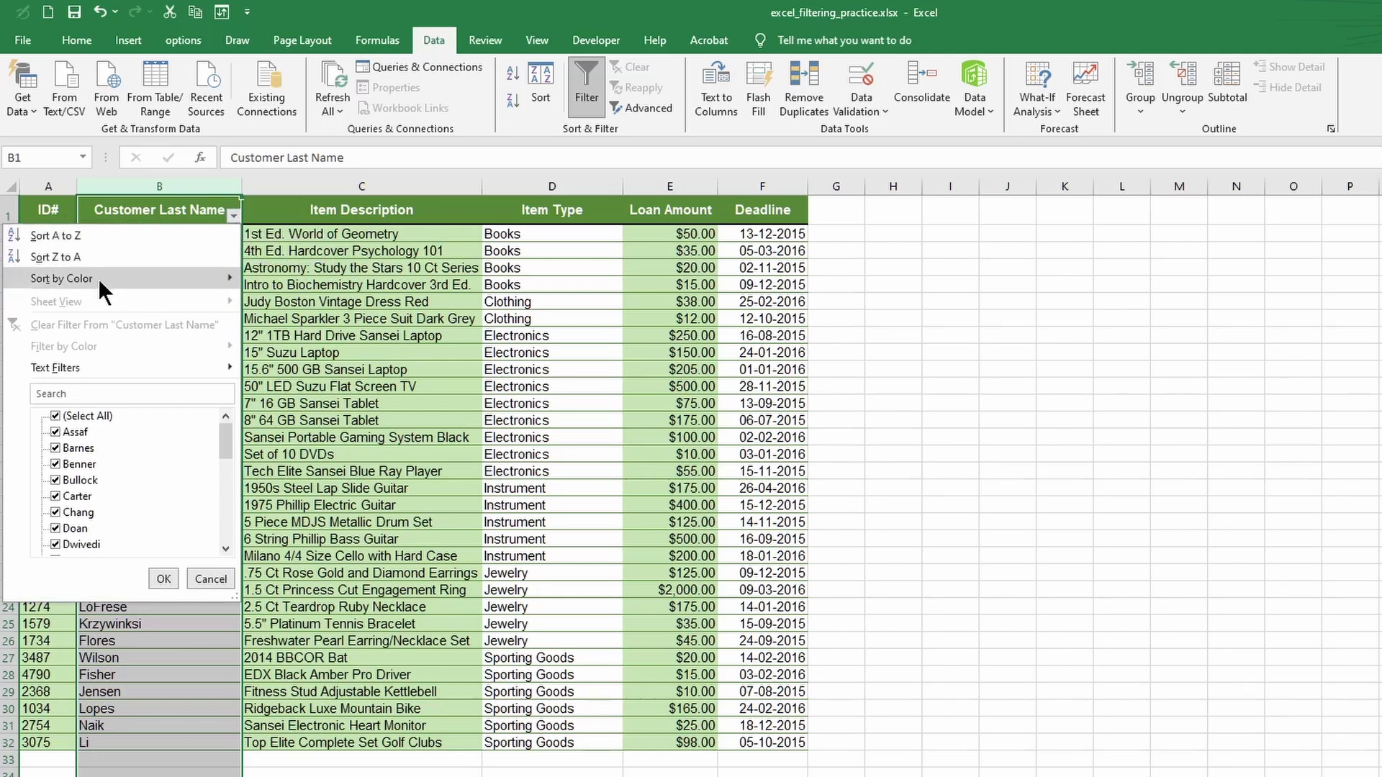
mouse_move(98, 279)
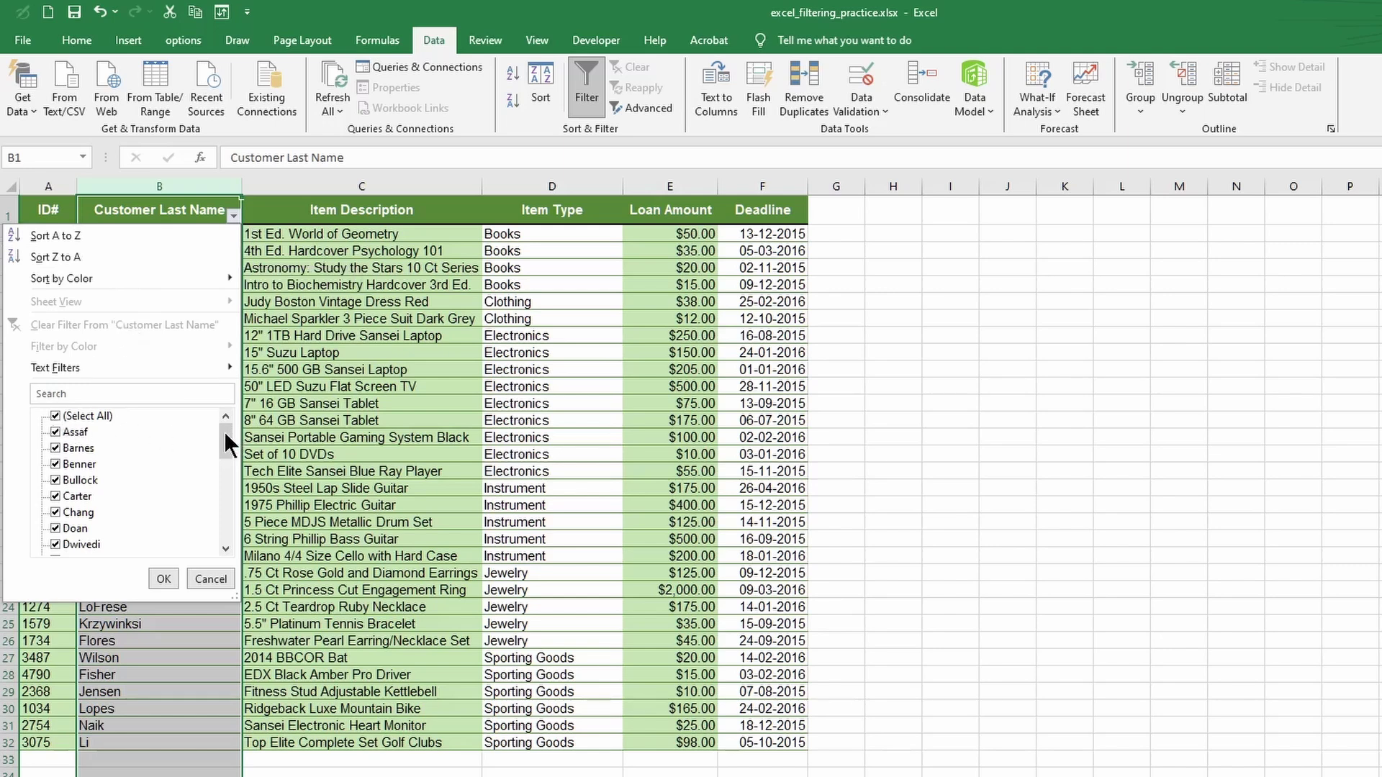
left_click_drag(223, 430, 235, 525)
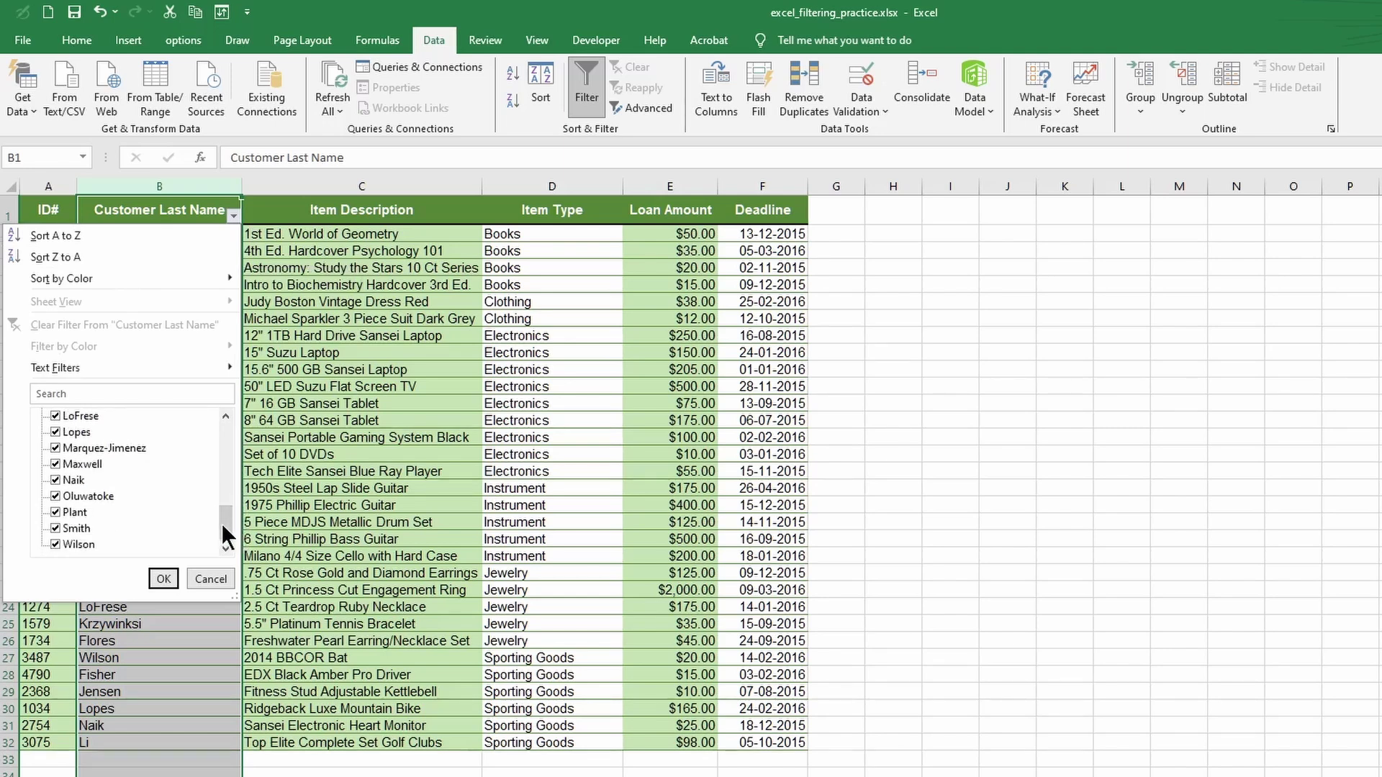
left_click_drag(225, 524, 213, 413)
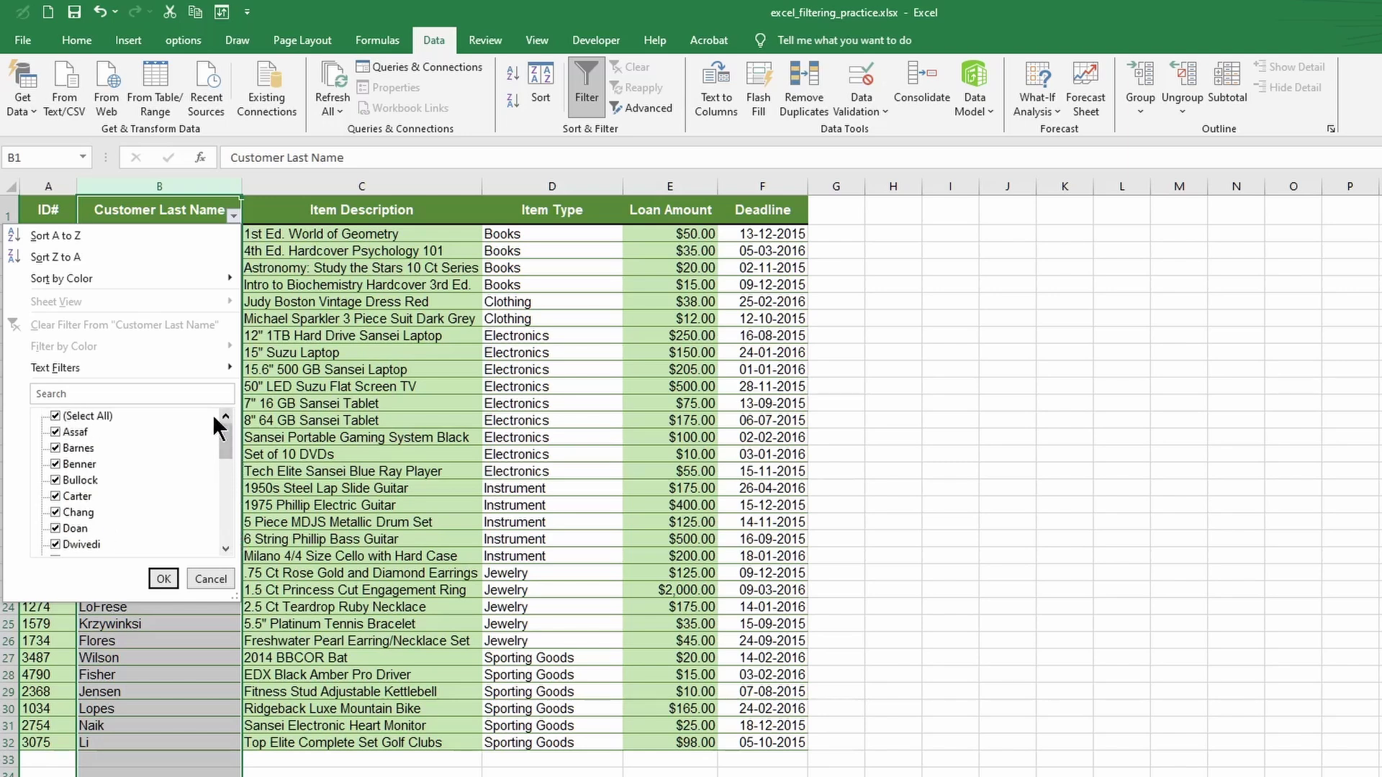
left_click(55, 417)
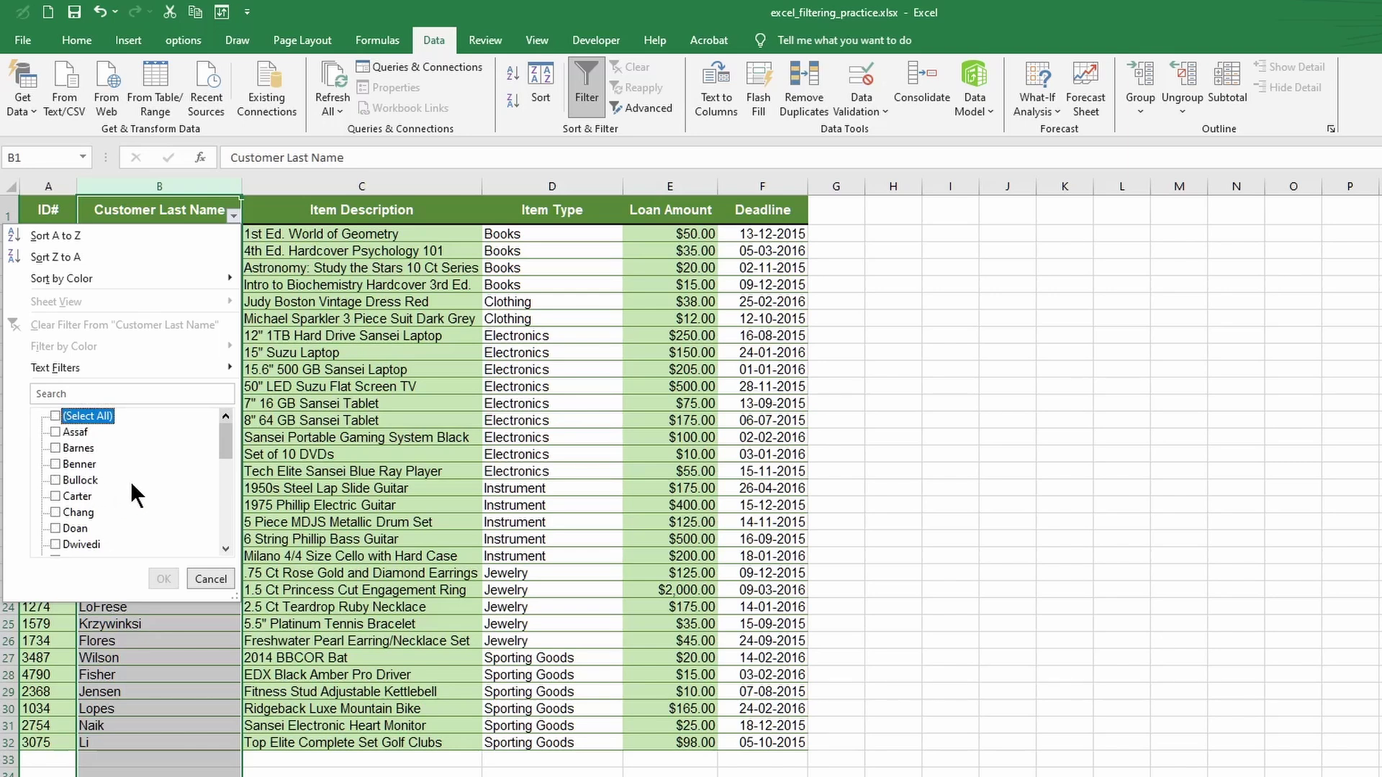
left_click(55, 480)
left_click(164, 579)
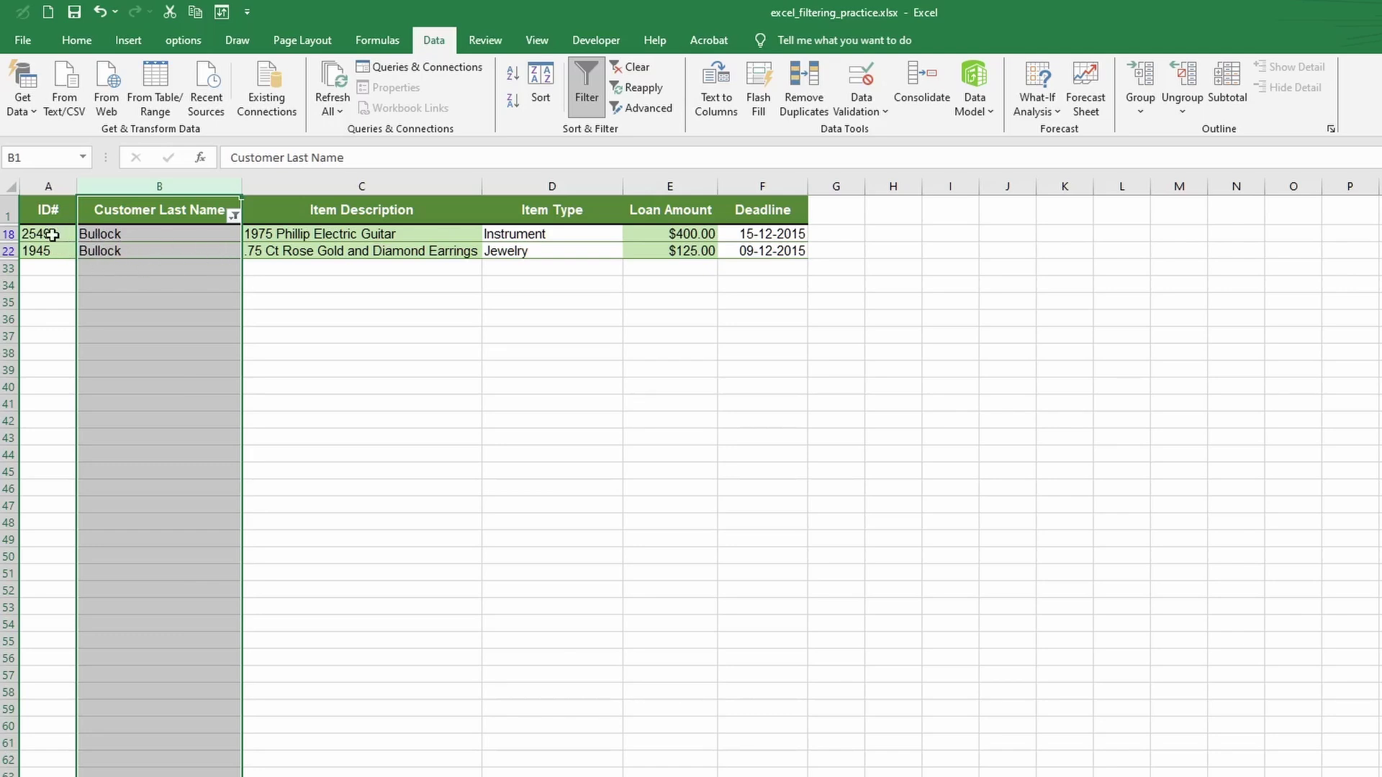
left_click(286, 298)
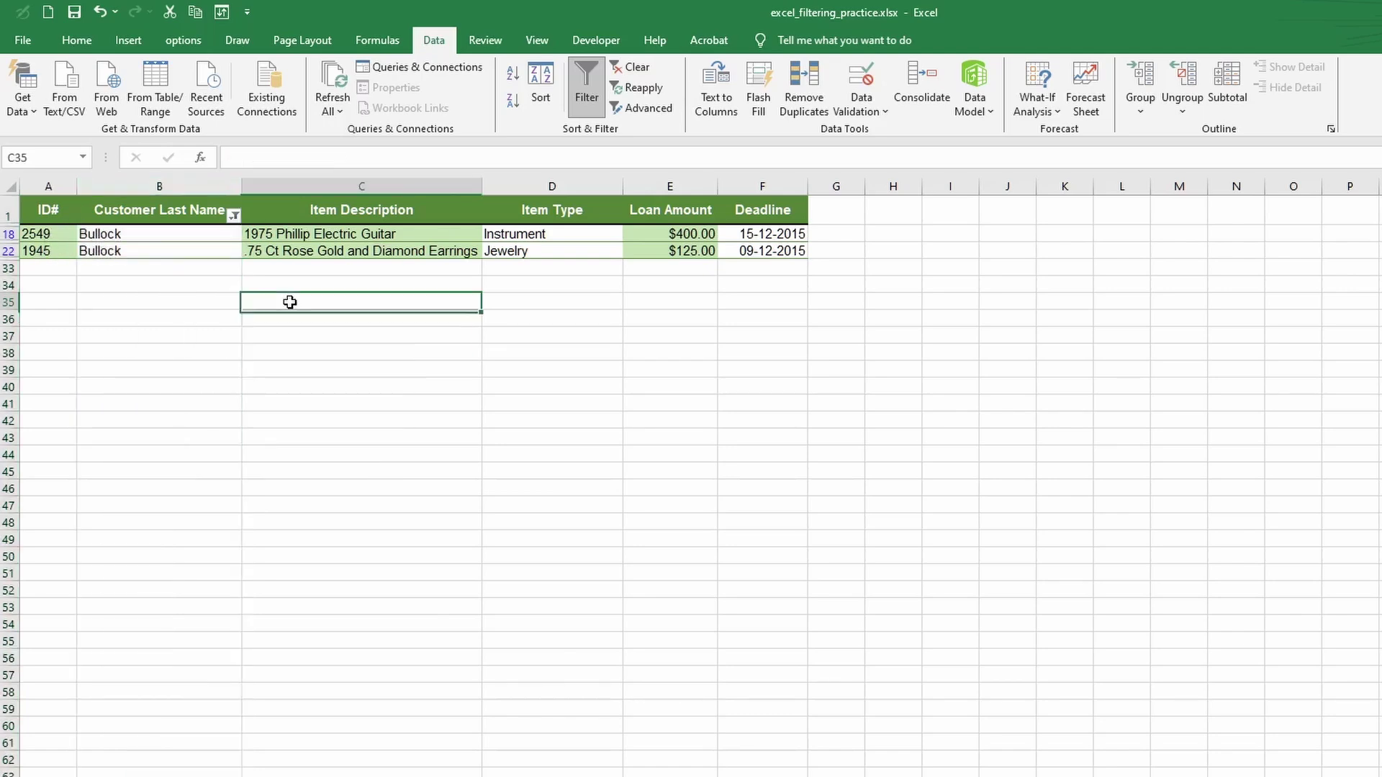
- Clear the Customer Last Name filter so all 31 loan rows show again
left_click(159, 270)
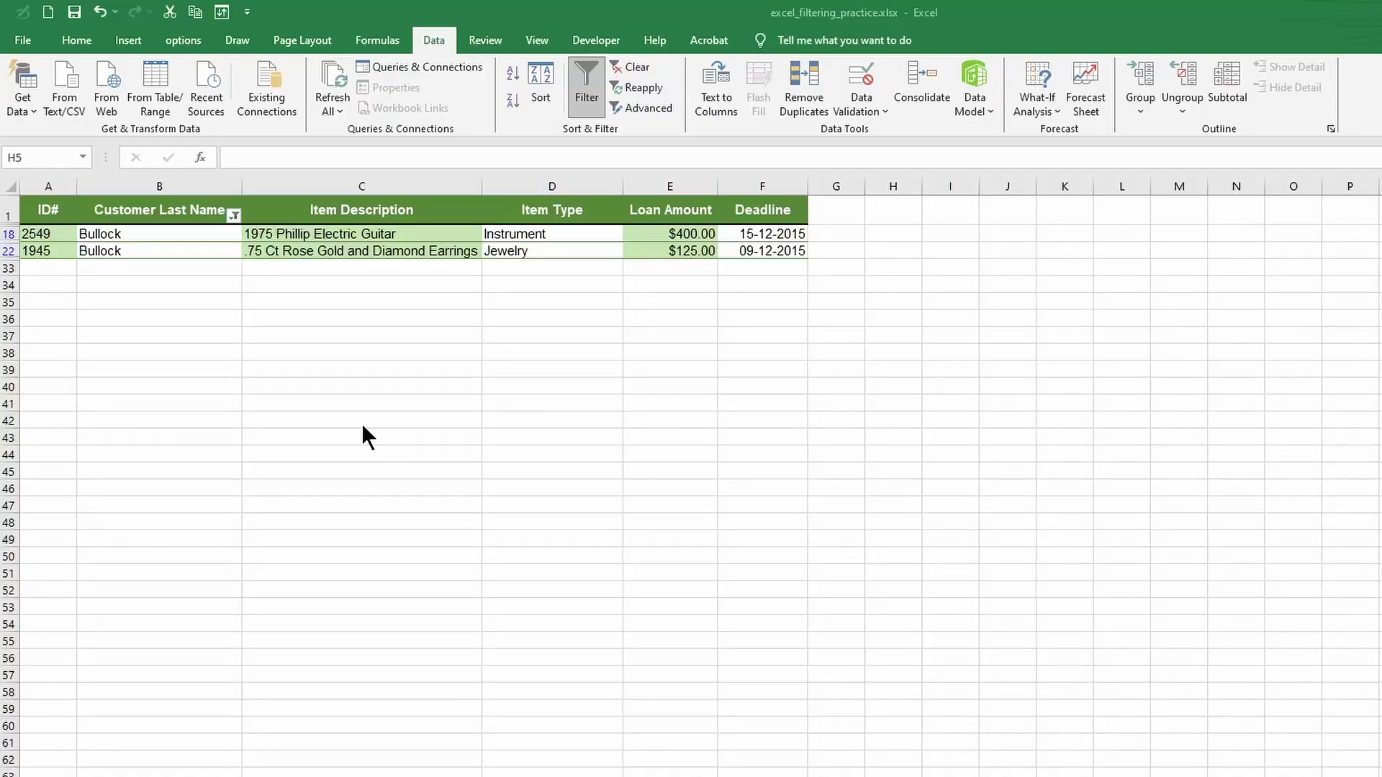
left_click(234, 215)
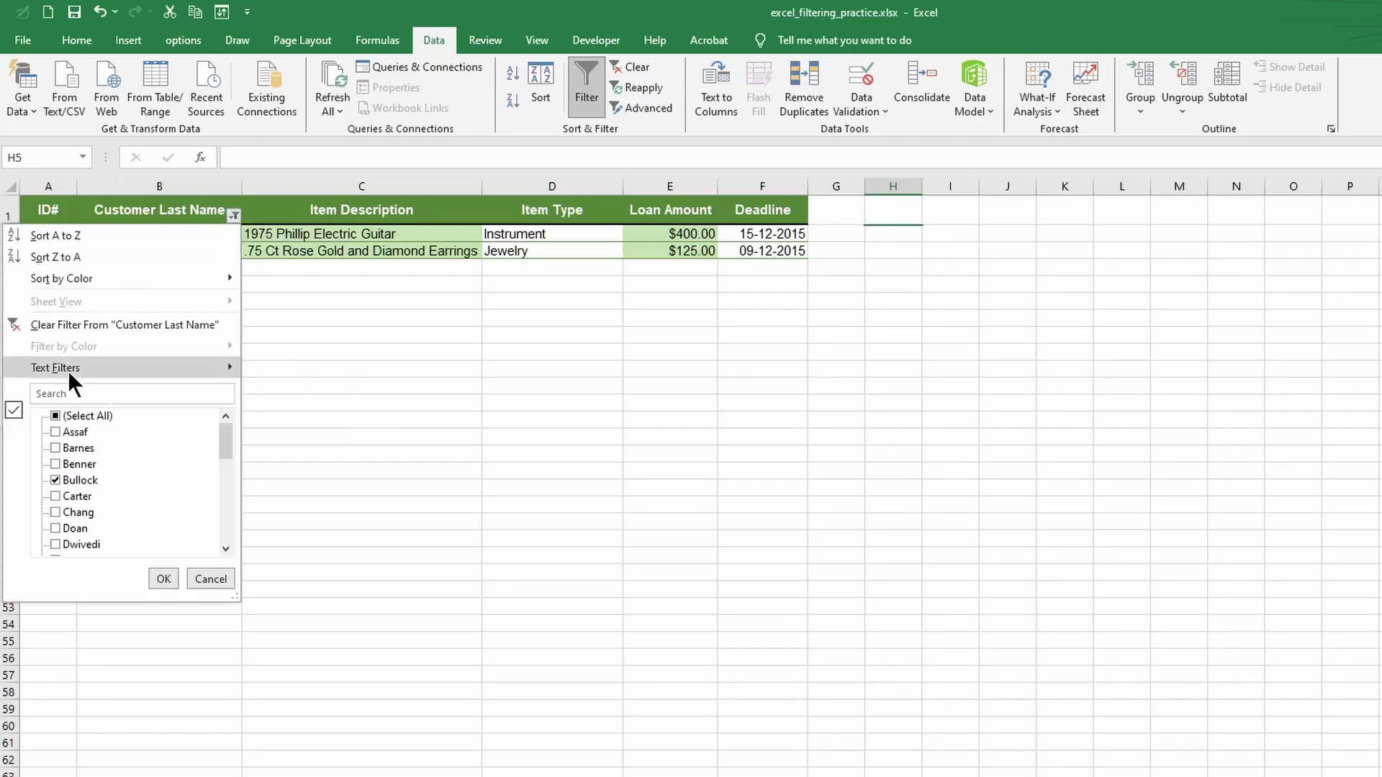
left_click(176, 325)
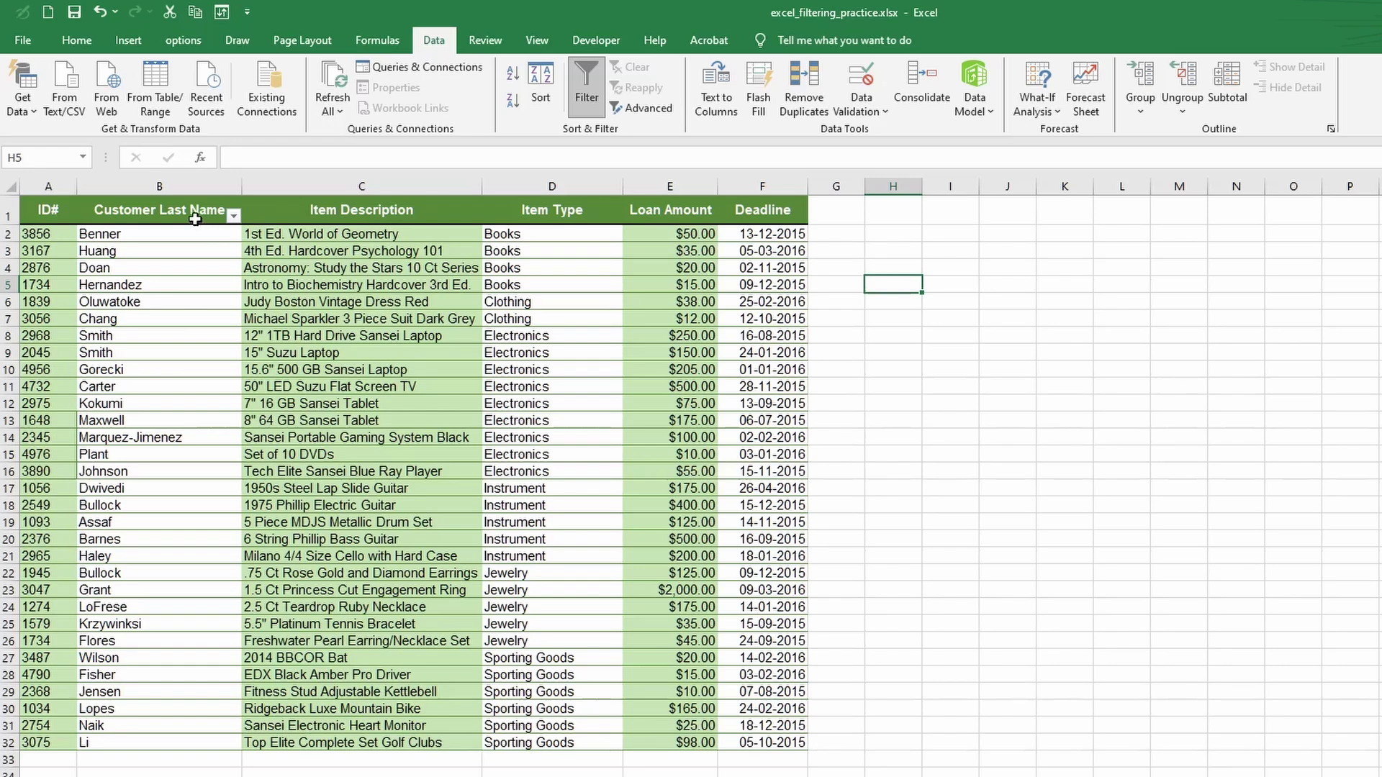
- Search the Customer Last Name filter for a surname and show only its two Electronics loans
left_click(234, 215)
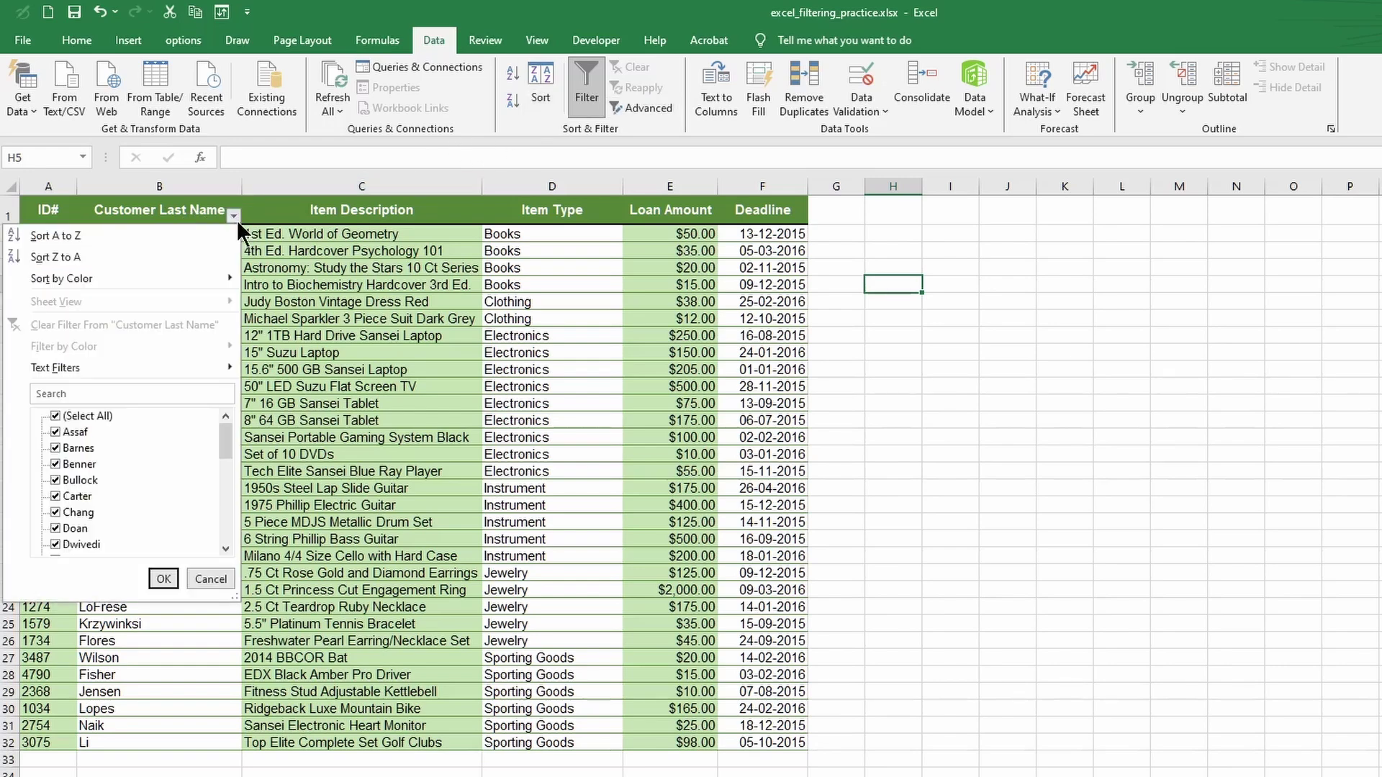
left_click(92, 394)
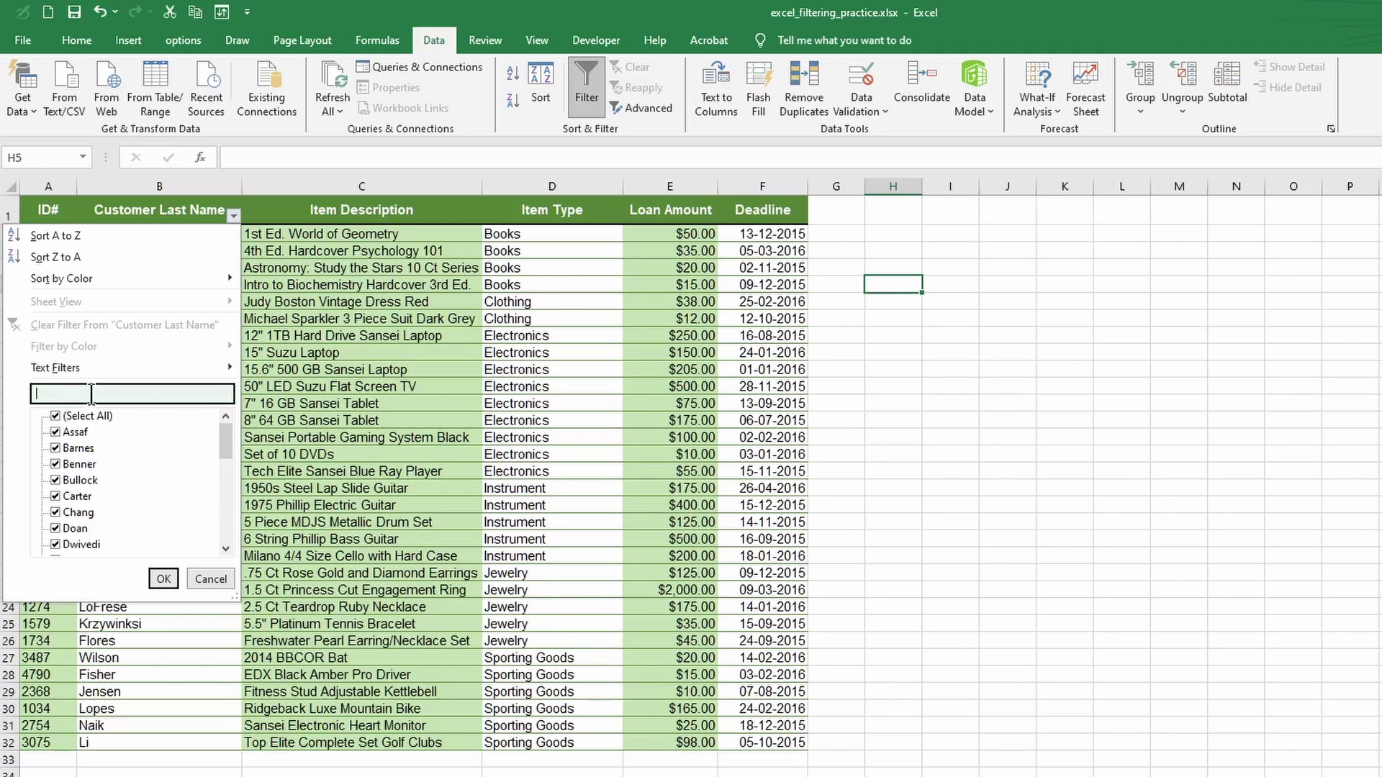
type("smith")
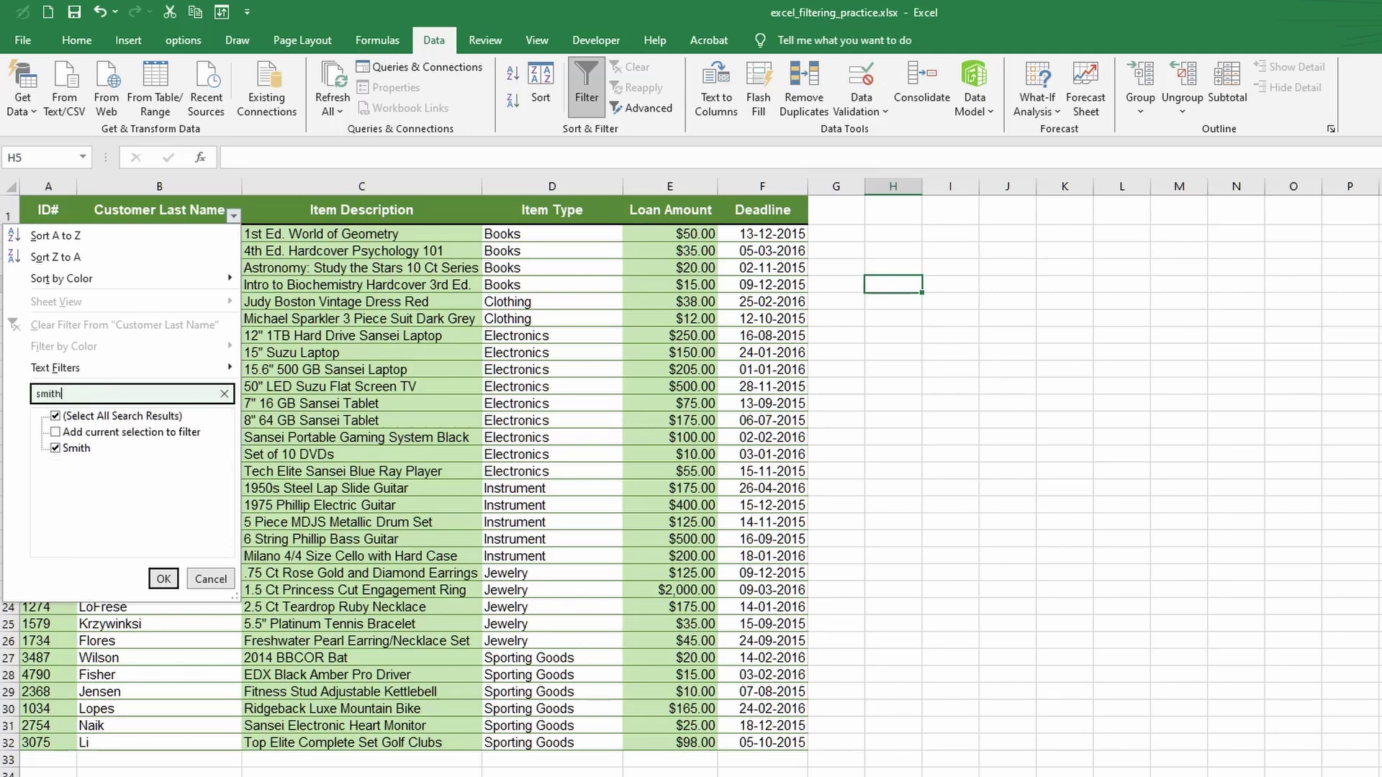
left_click(55, 416)
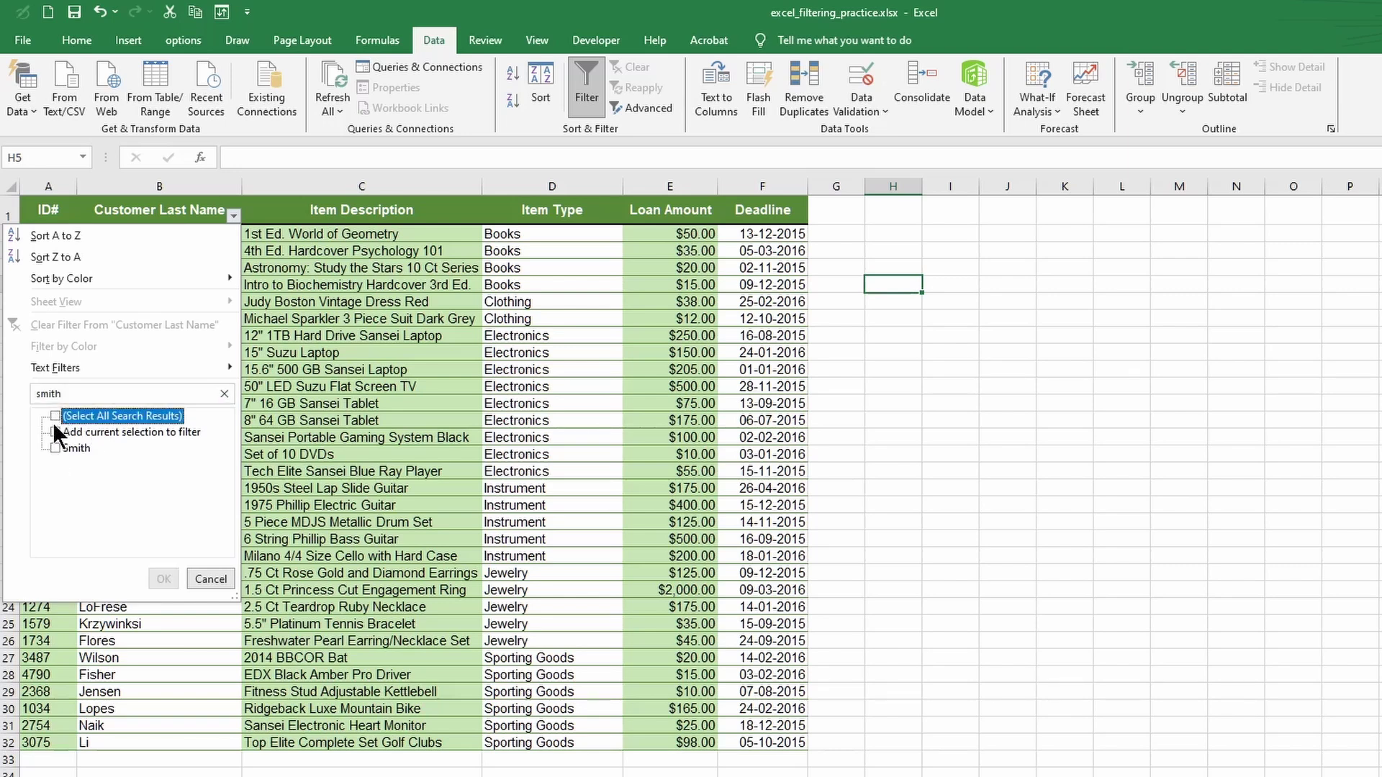
left_click(55, 447)
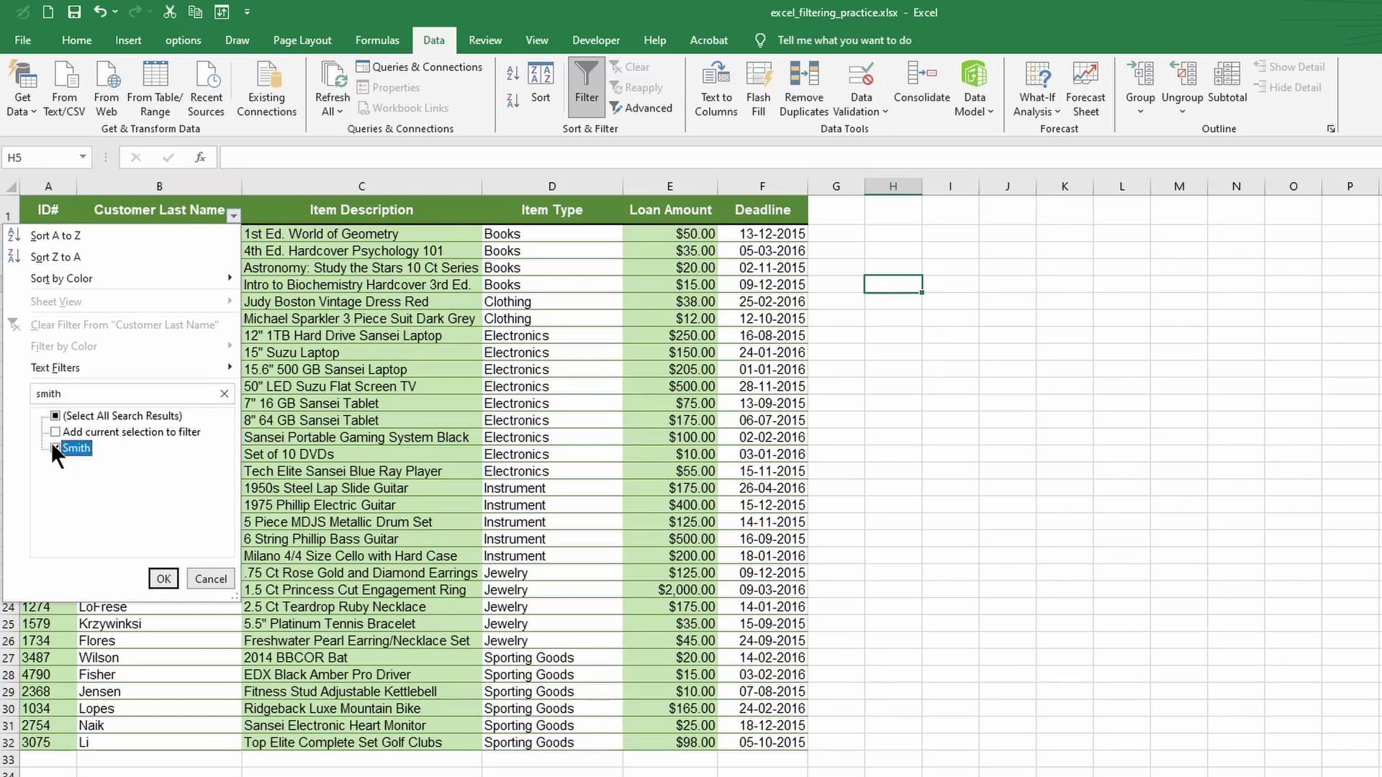
left_click(163, 575)
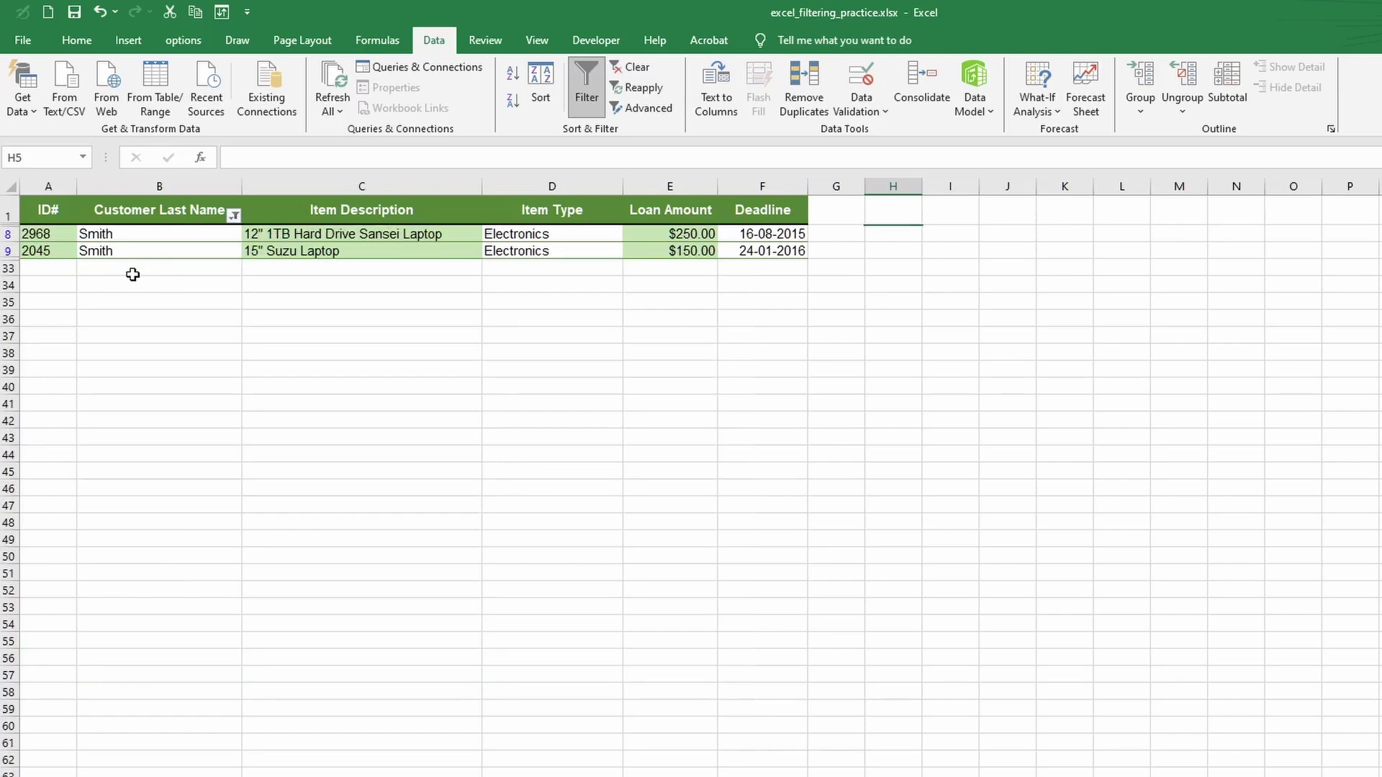
- Clear the searched surname filter from Customer Last Name to restore all 31 rows
left_click(234, 216)
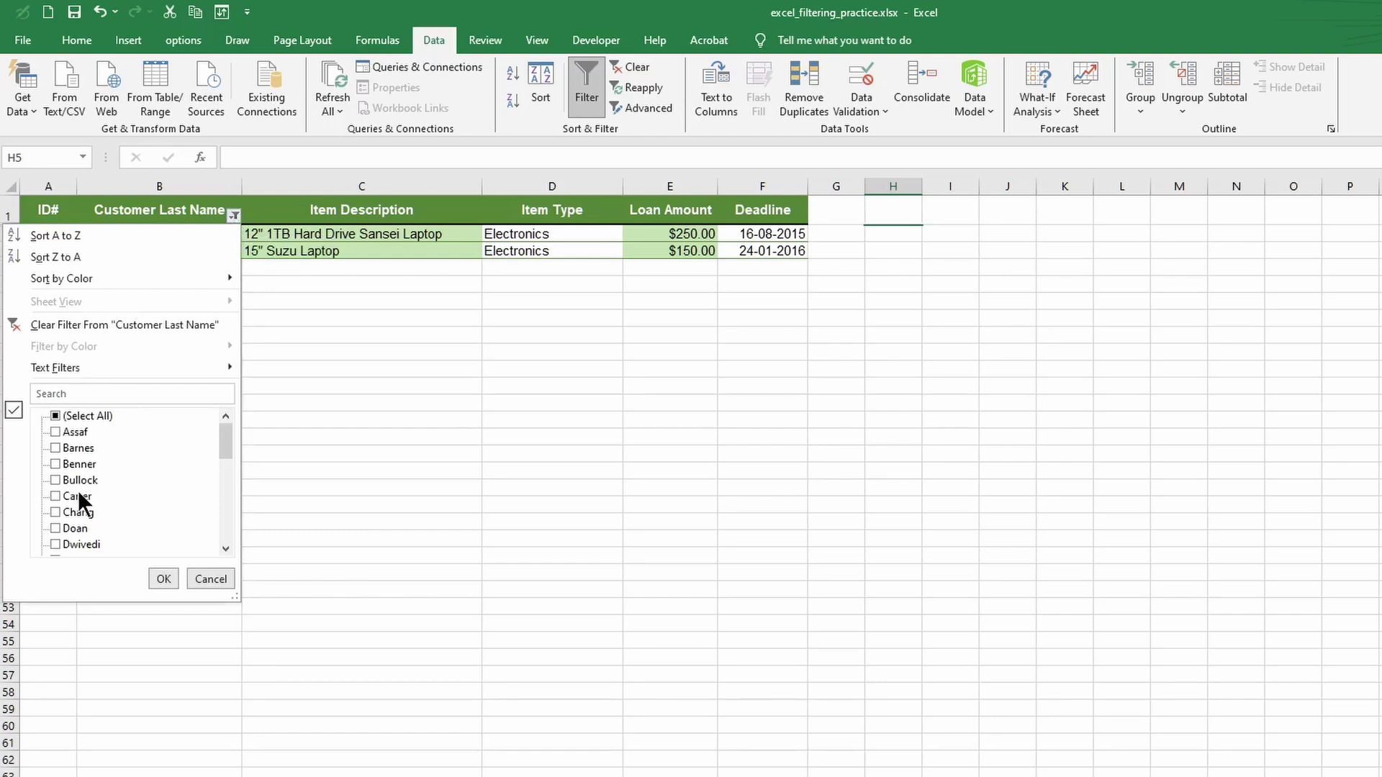
left_click(227, 437)
left_click(120, 325)
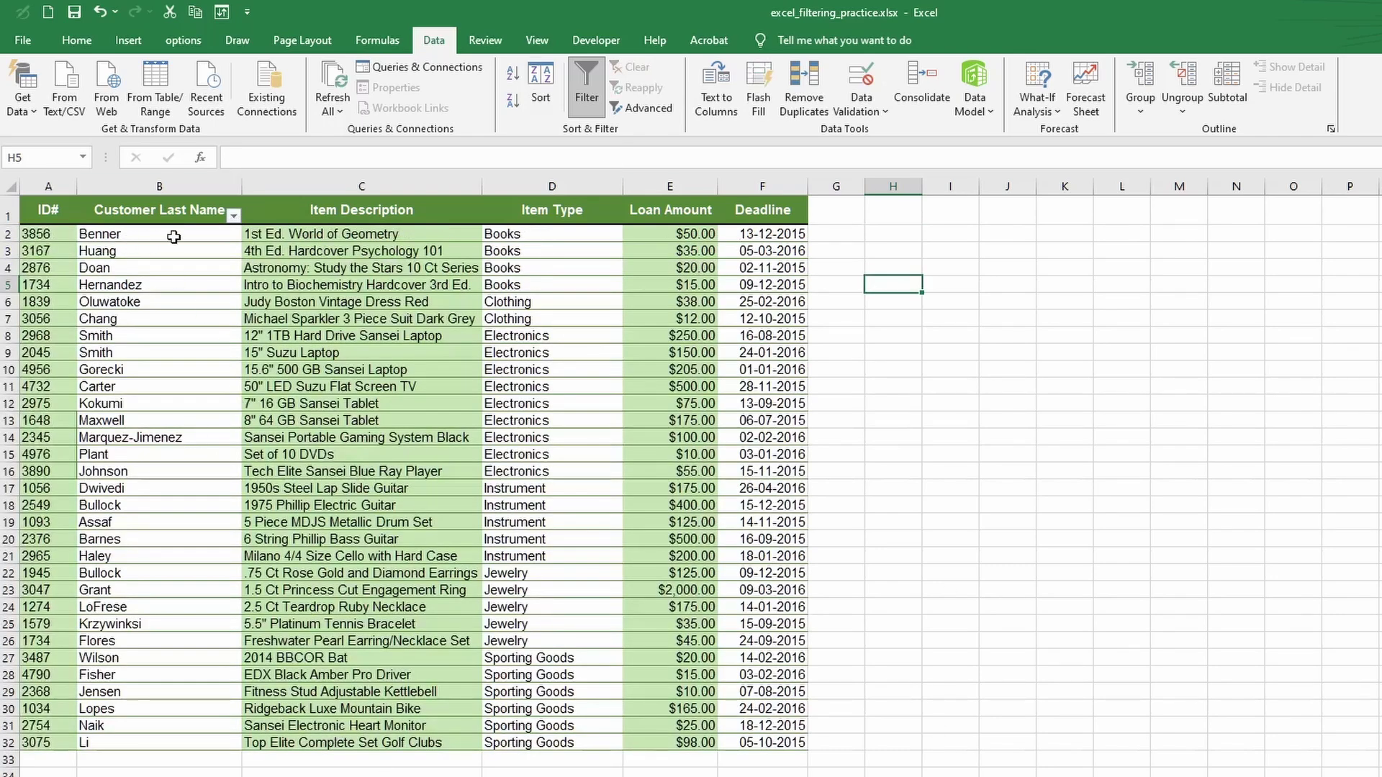
- Reapply filtering from A1 so all six columns, ID# through Deadline, get filter buttons
left_click(58, 212)
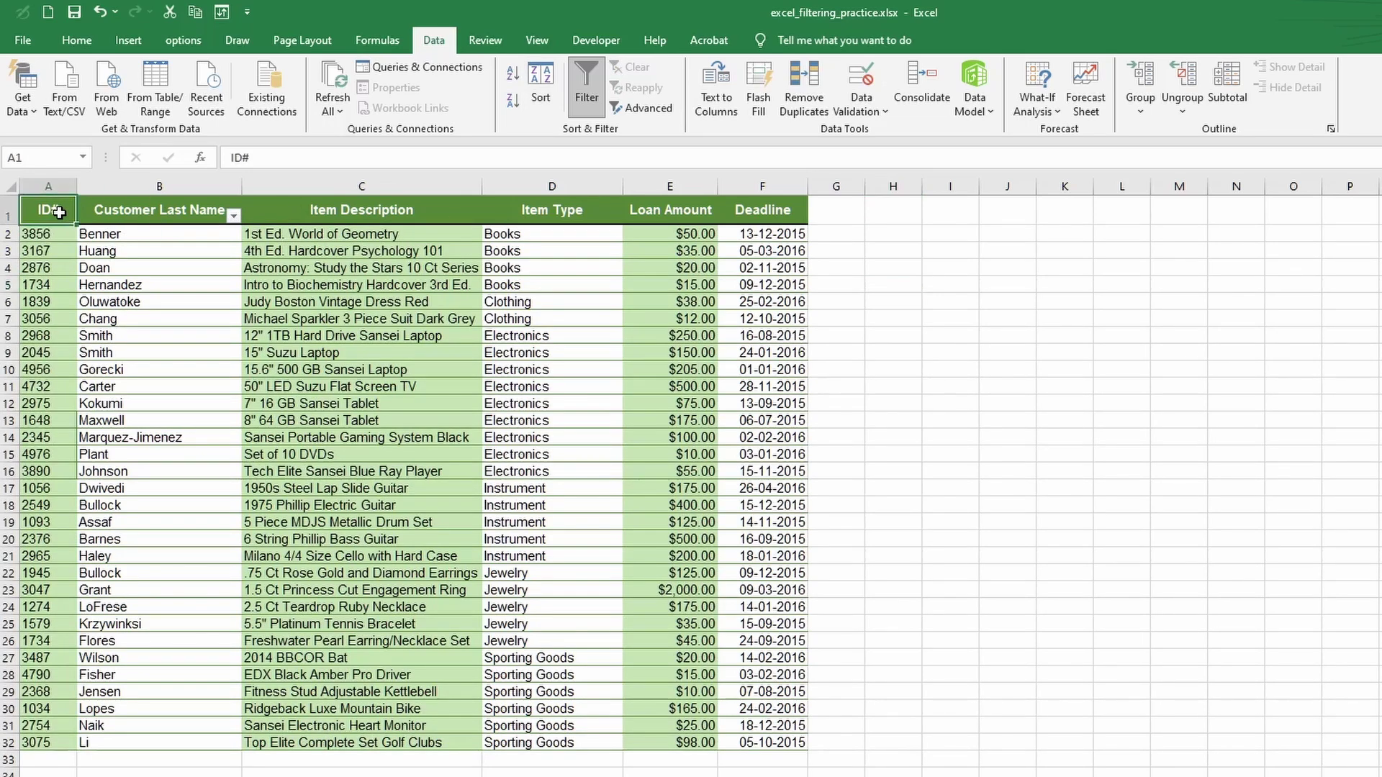
left_click(589, 98)
left_click(588, 101)
- Filter the ID# column to show only IDs 1034 and 1056
left_click(69, 218)
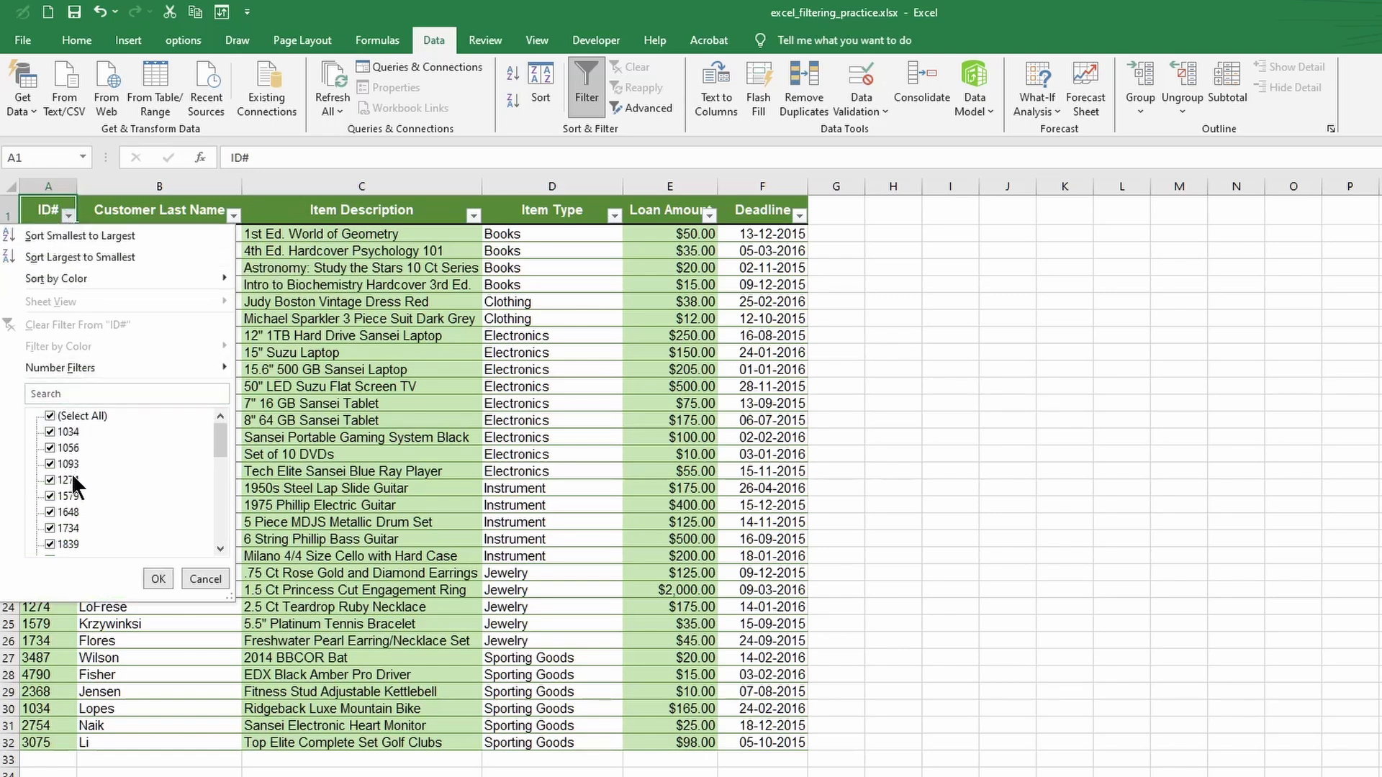
left_click(50, 415)
left_click(51, 431)
left_click(52, 448)
left_click(158, 579)
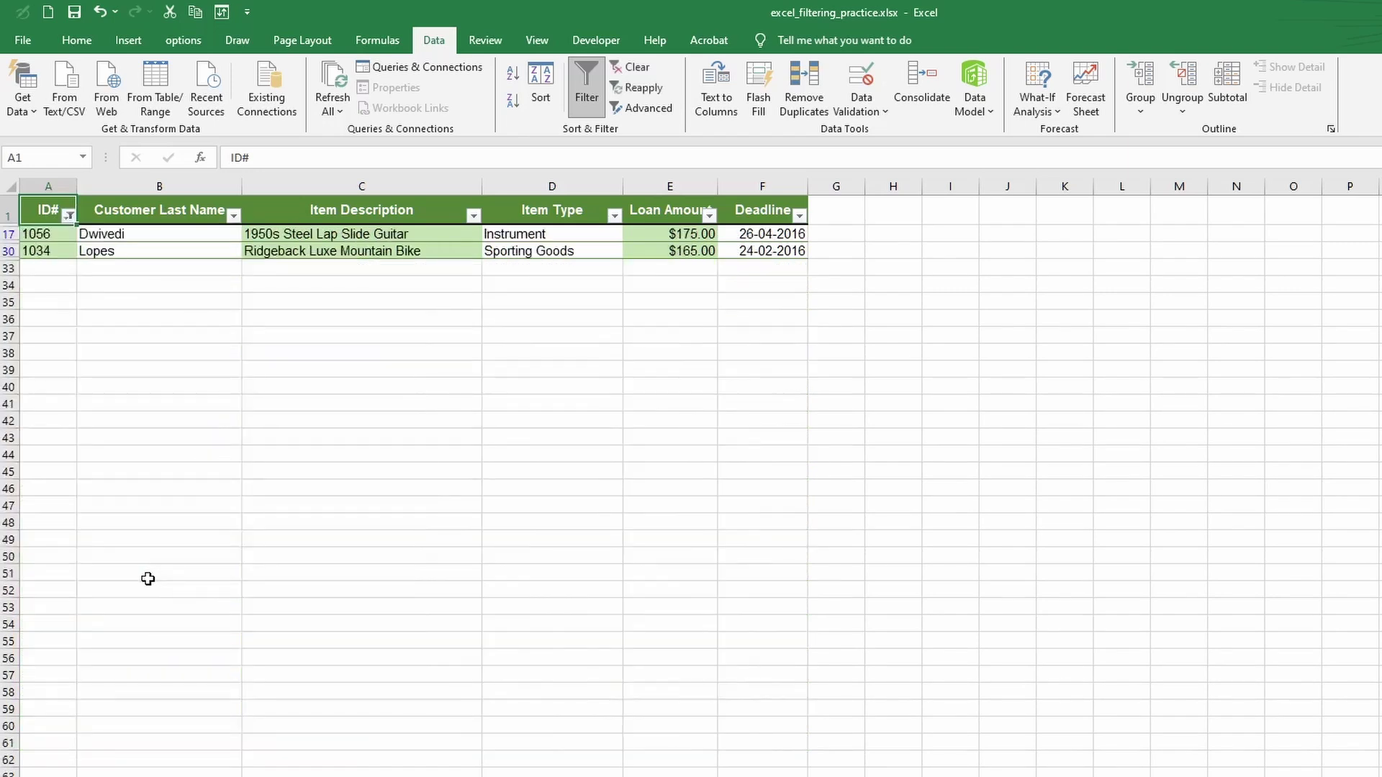
- Narrow the Customer Last Name filter to Lopes only
left_click(234, 215)
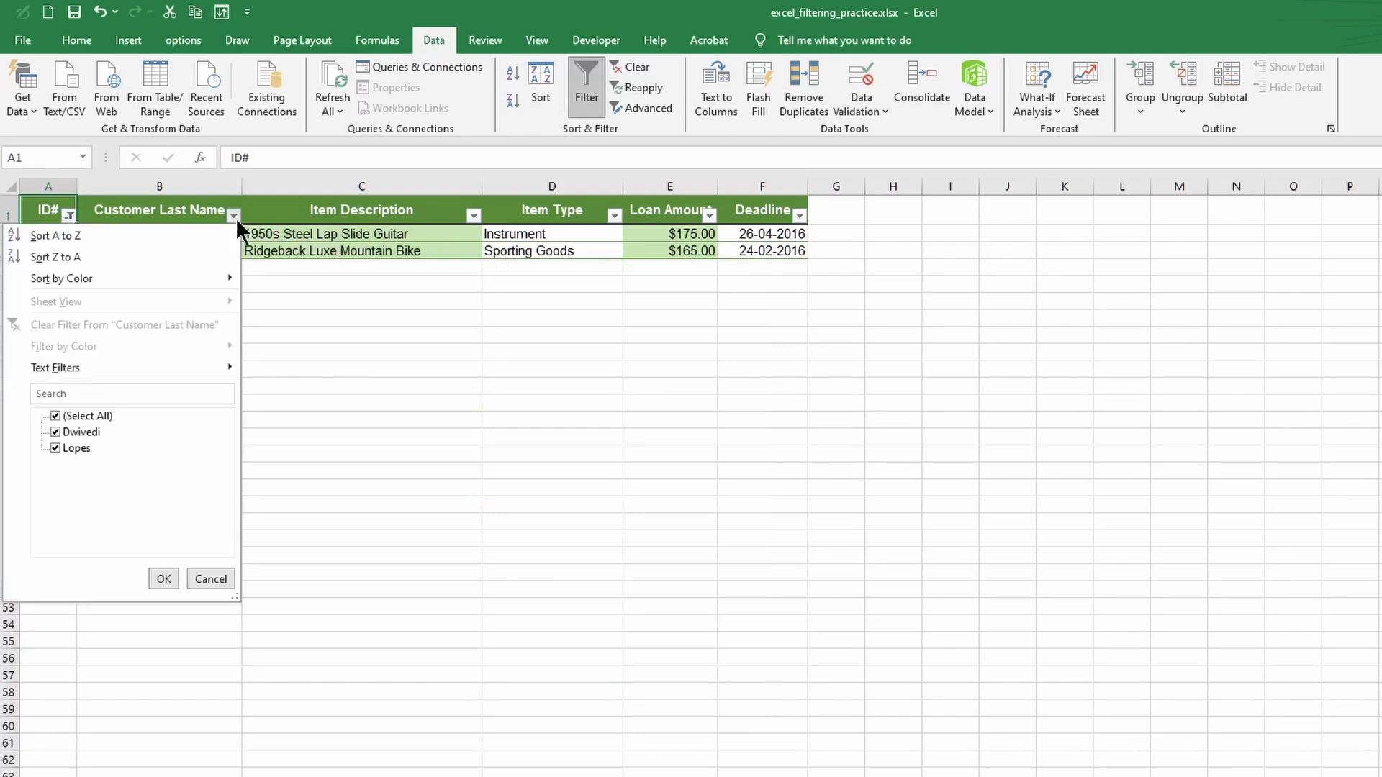
left_click(53, 415)
left_click(56, 448)
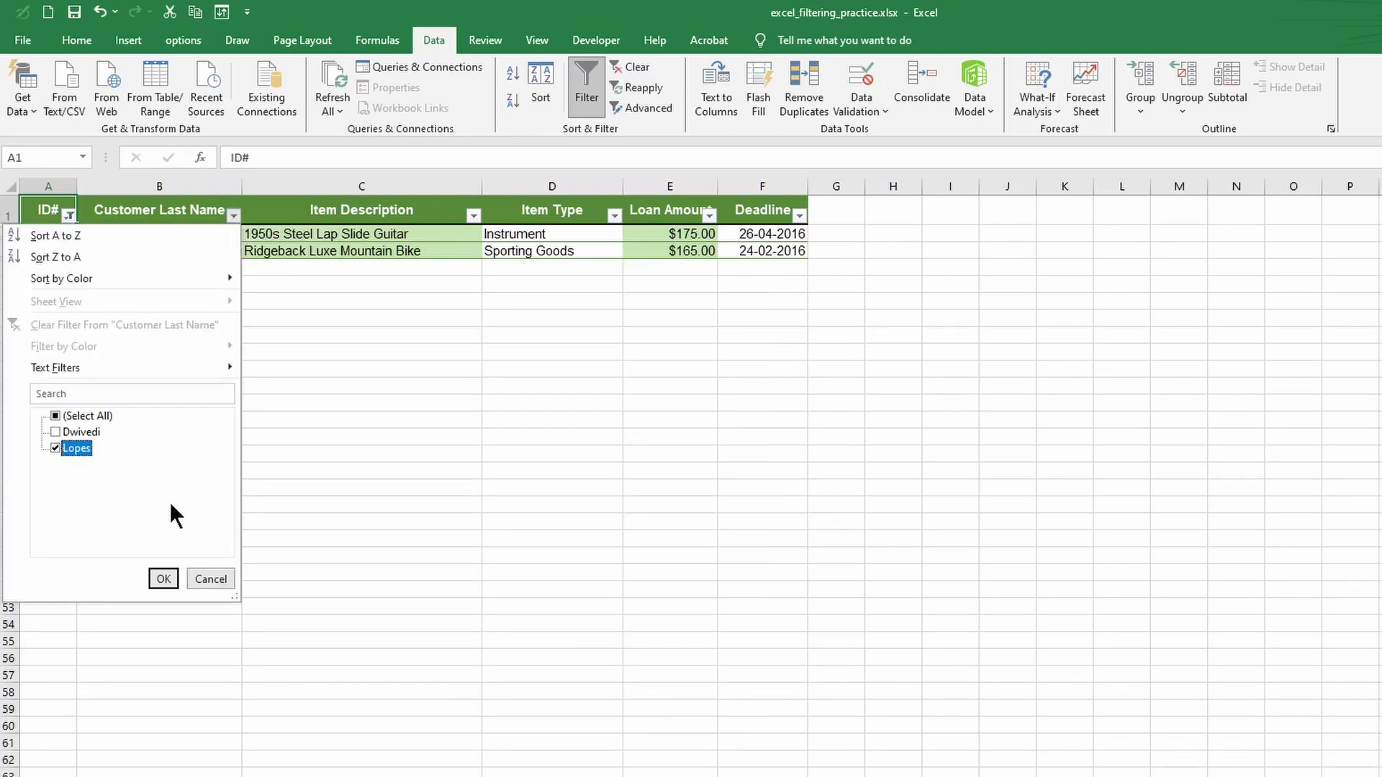
left_click(162, 579)
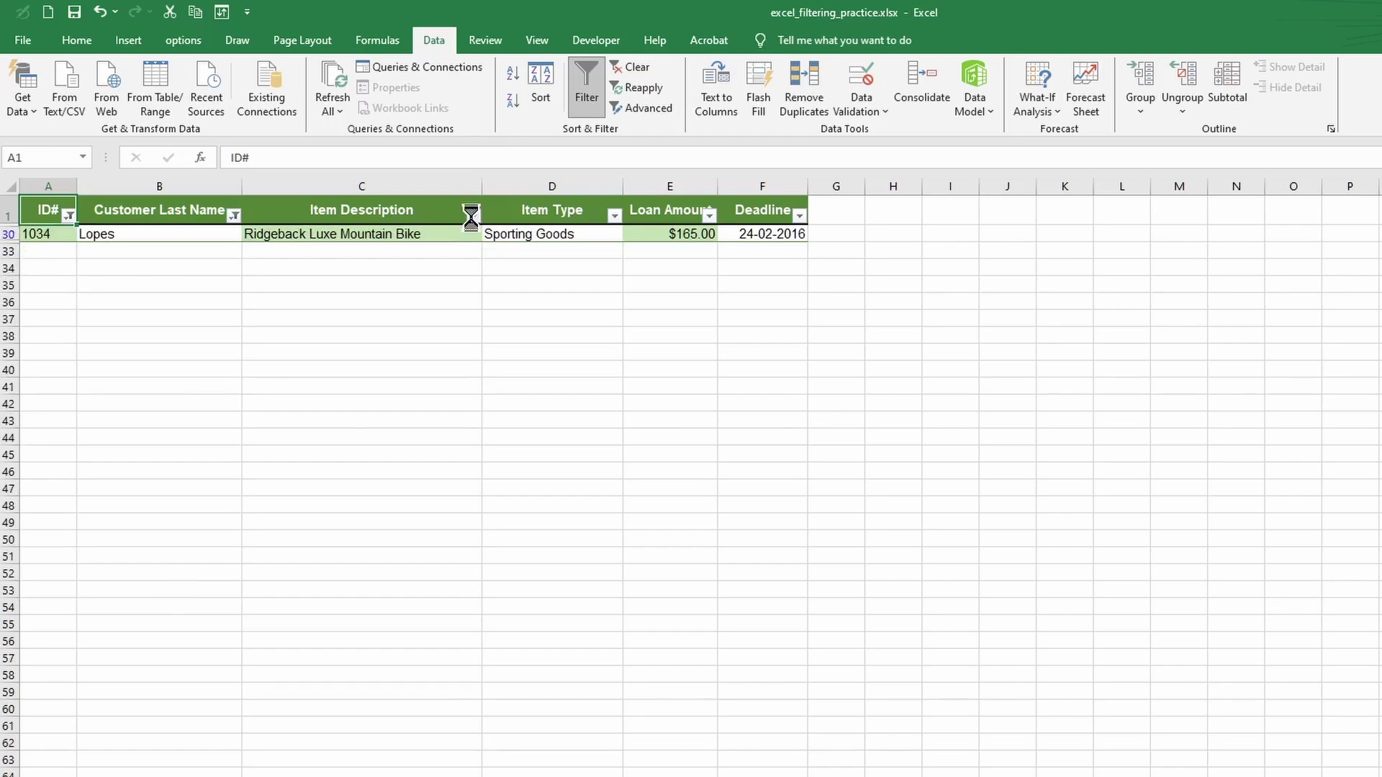
- Check the Item Description and Loan Amount filter lists, confirming only $165.00 remains
left_click(471, 215)
left_click(614, 214)
left_click(709, 214)
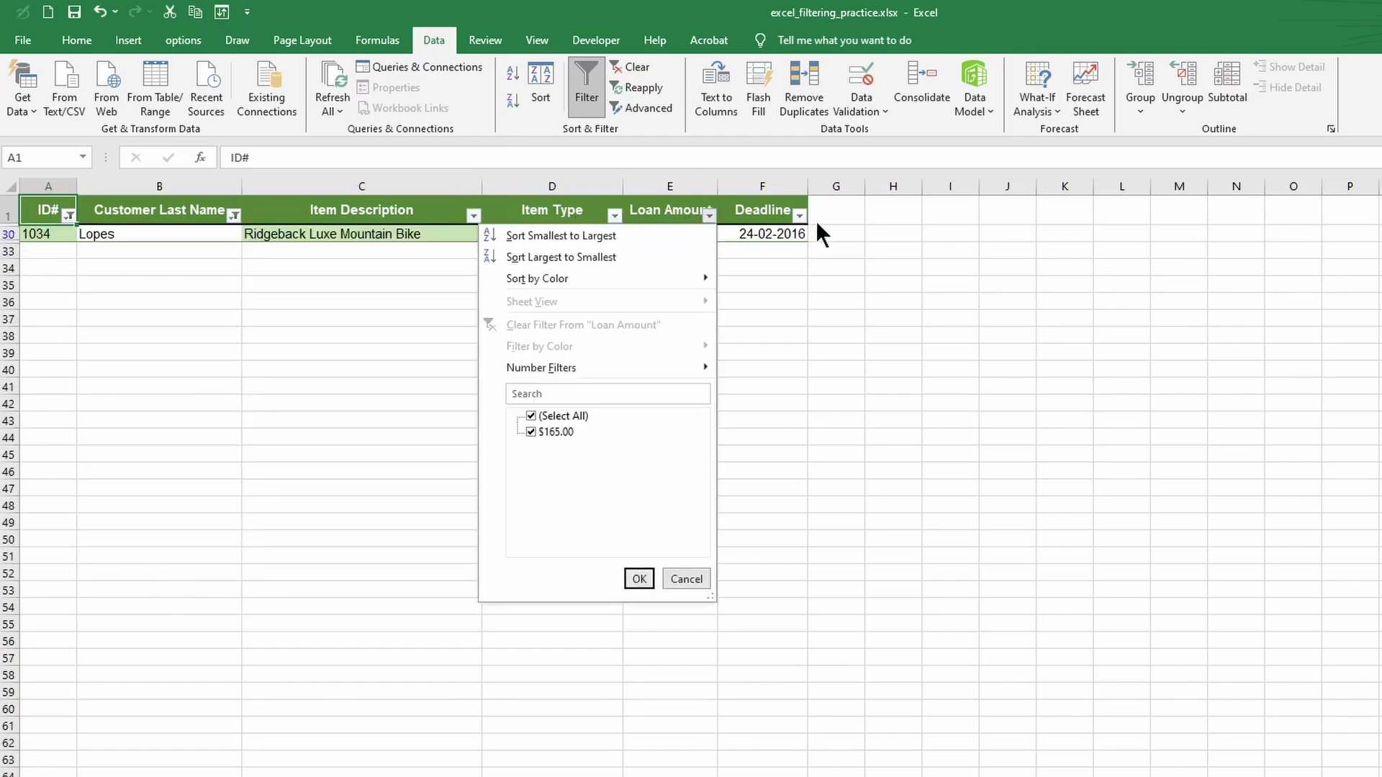
left_click(796, 218)
left_click(392, 288)
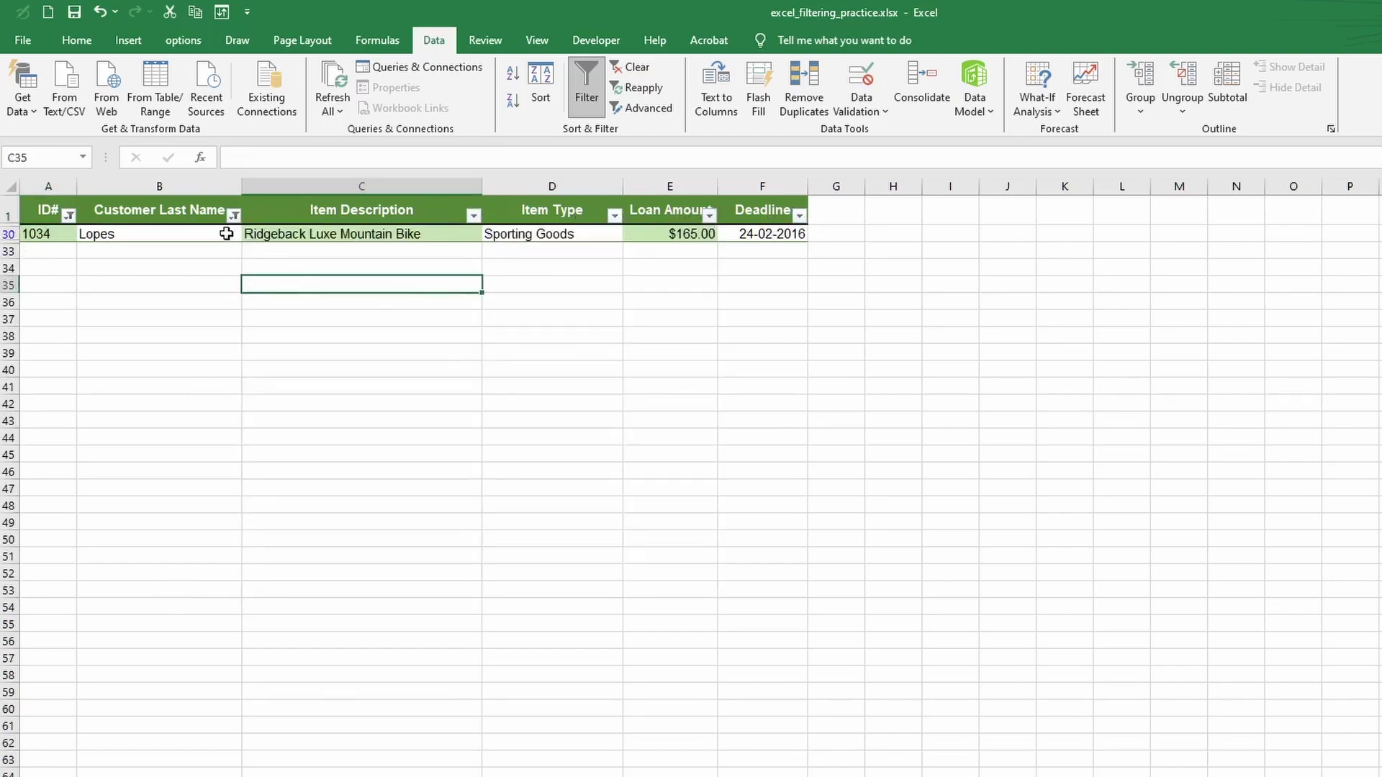
left_click(234, 215)
- Clear the Customer Last Name filter so the hidden loan rows reappear
left_click(70, 321)
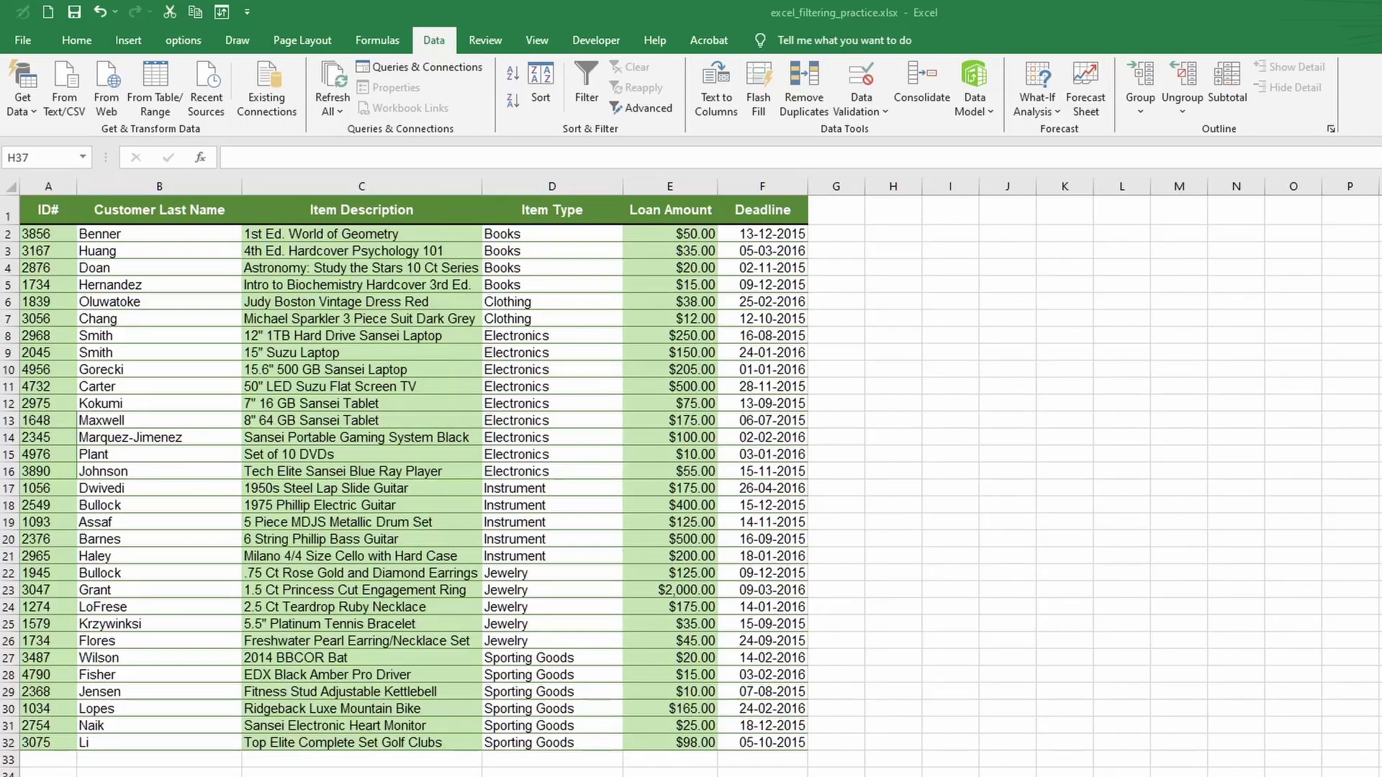
- Select the ID# column, turn on Data > Filter, and show the ID# Number Filters choices
left_click(48, 211)
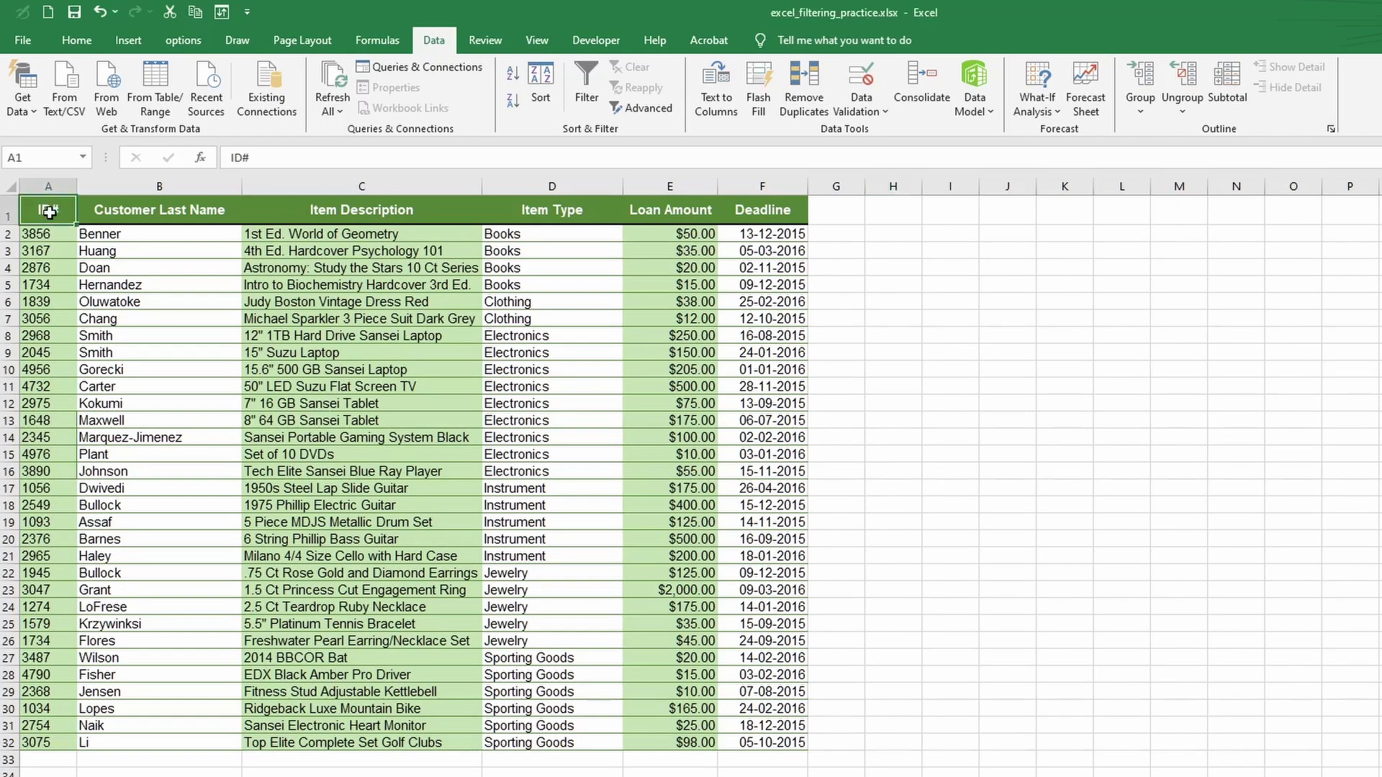
left_click(49, 188)
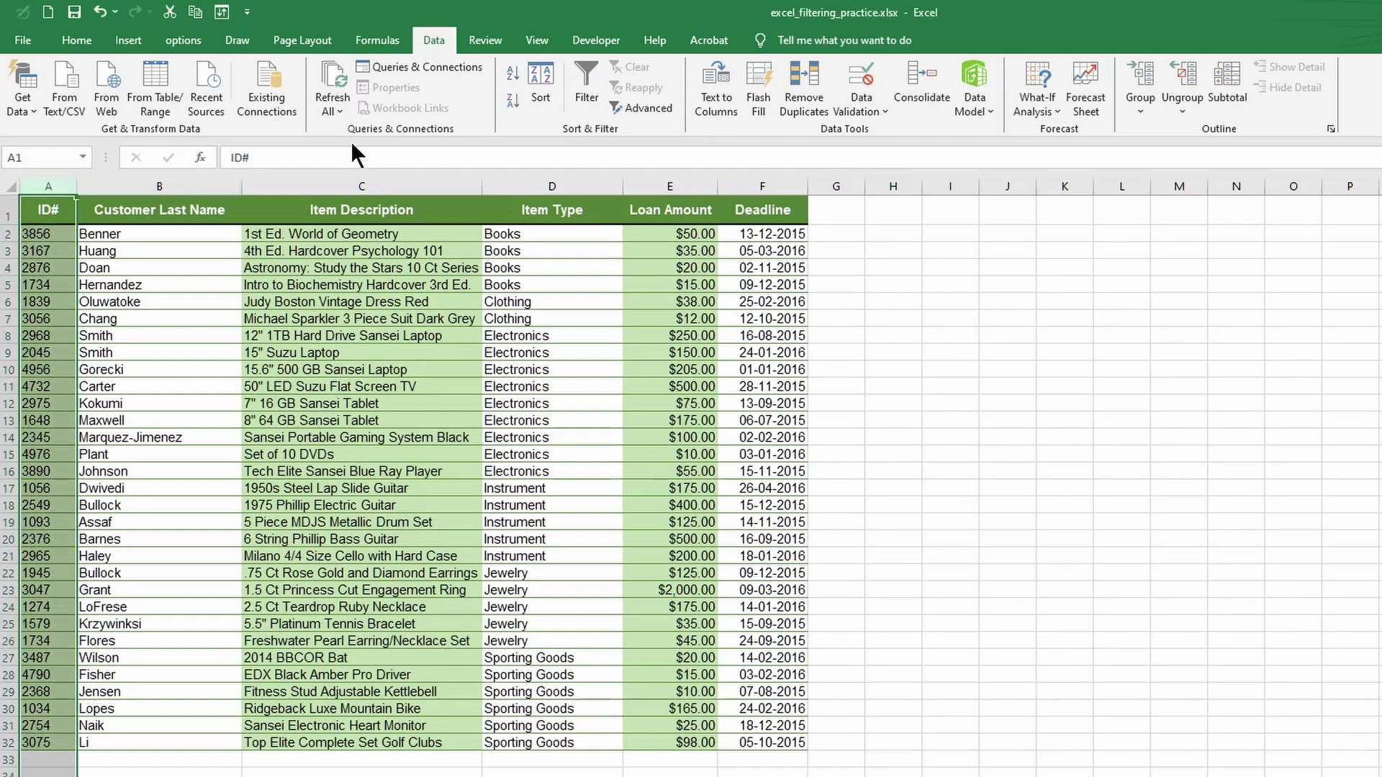
left_click(596, 101)
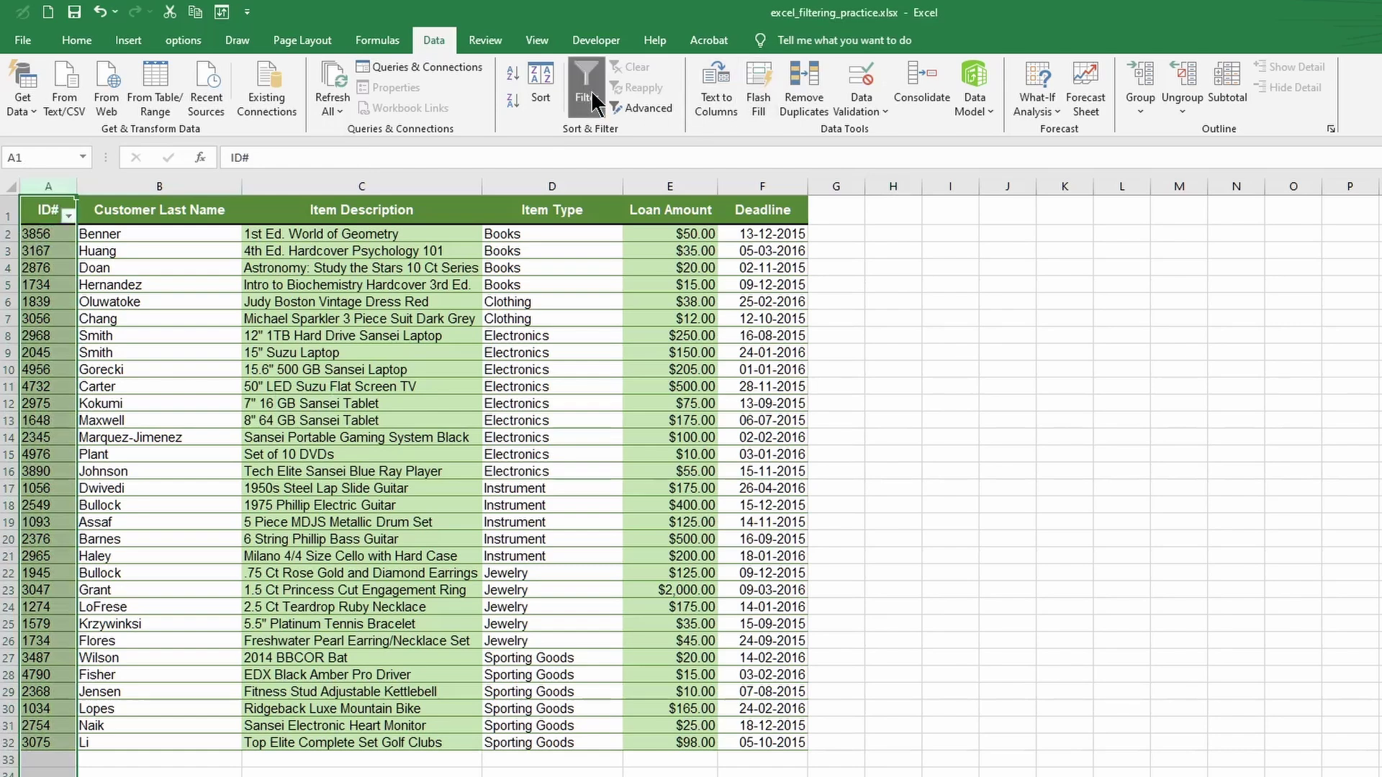
left_click(69, 216)
mouse_move(62, 365)
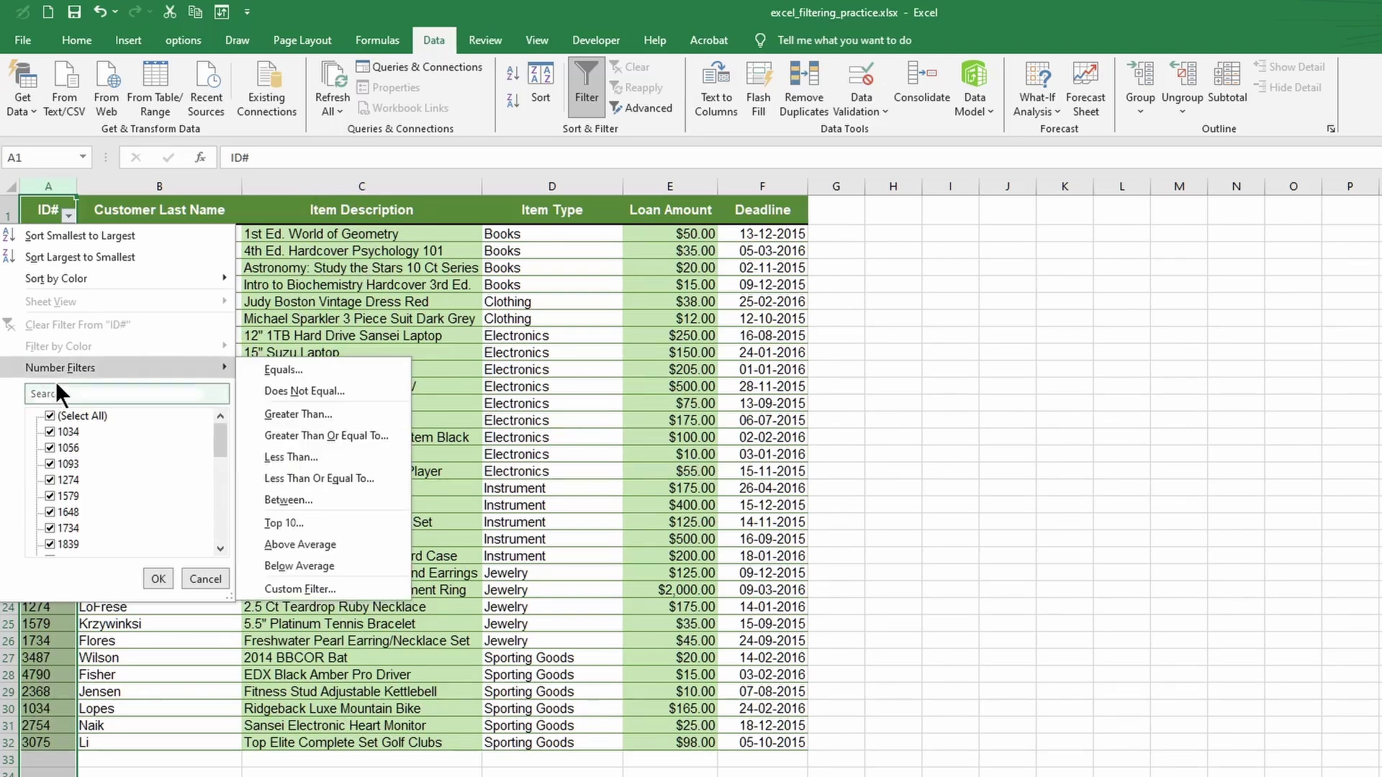
mouse_move(140, 365)
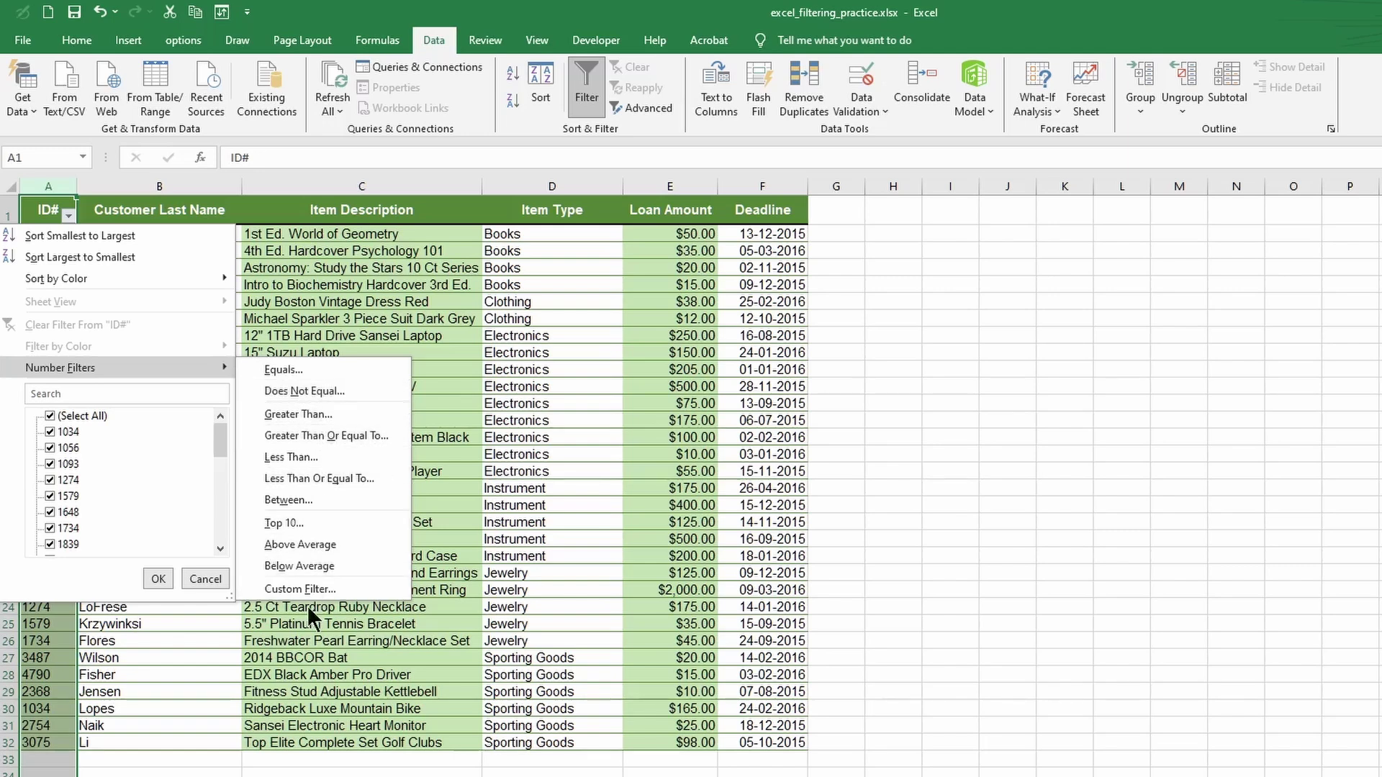
- Apply a Number Filters 'Equals 3056' filter to the ID# column
left_click(296, 370)
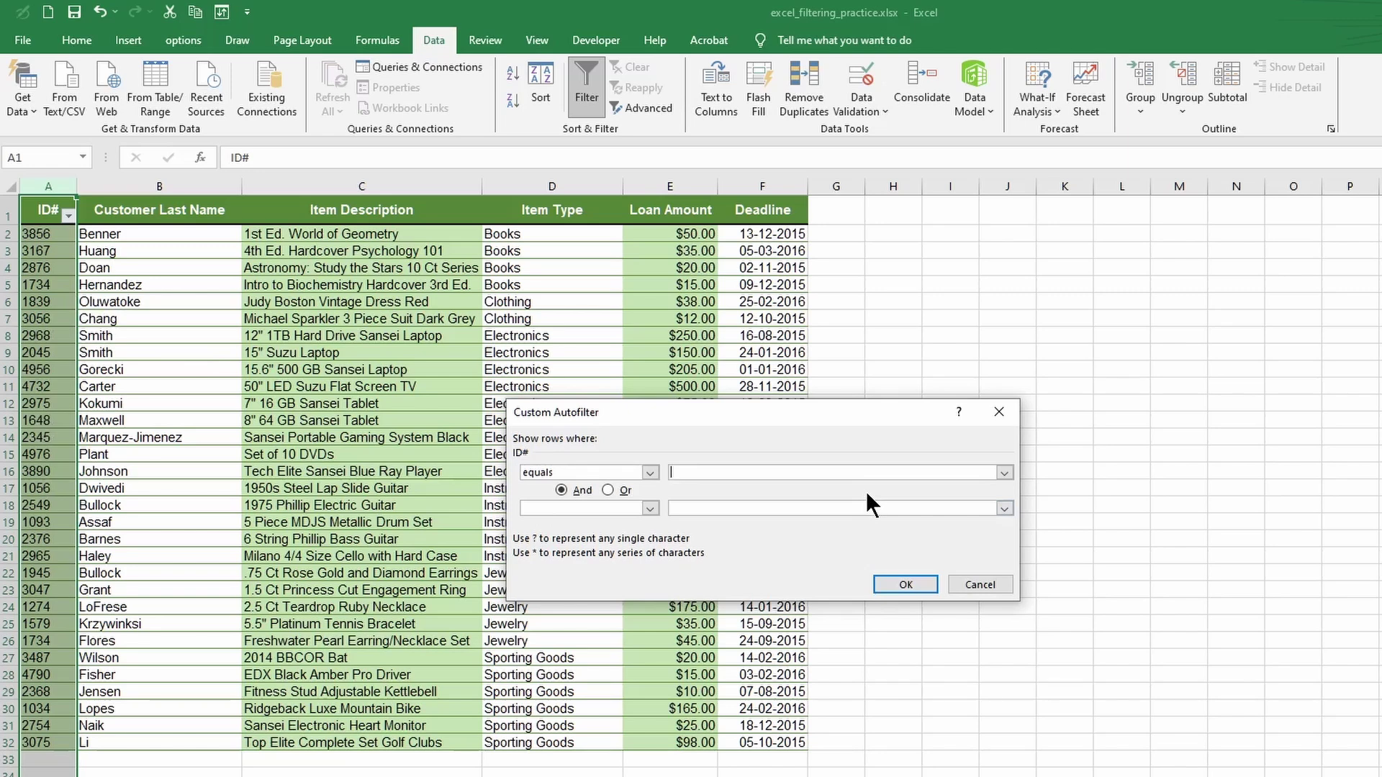
type("3056")
left_click(904, 584)
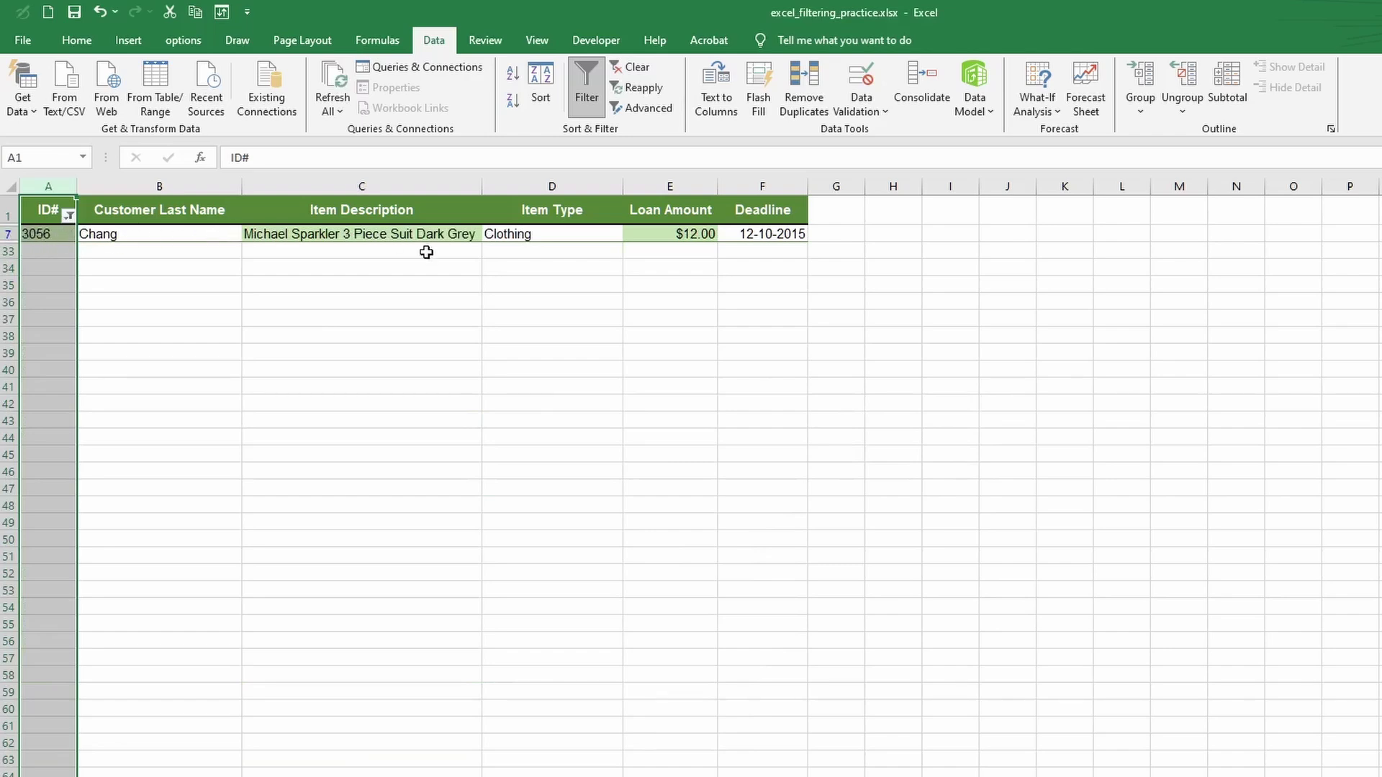
- Clear the ID# filter and re-enable filtering with the Customer Last Name column selected
left_click(69, 216)
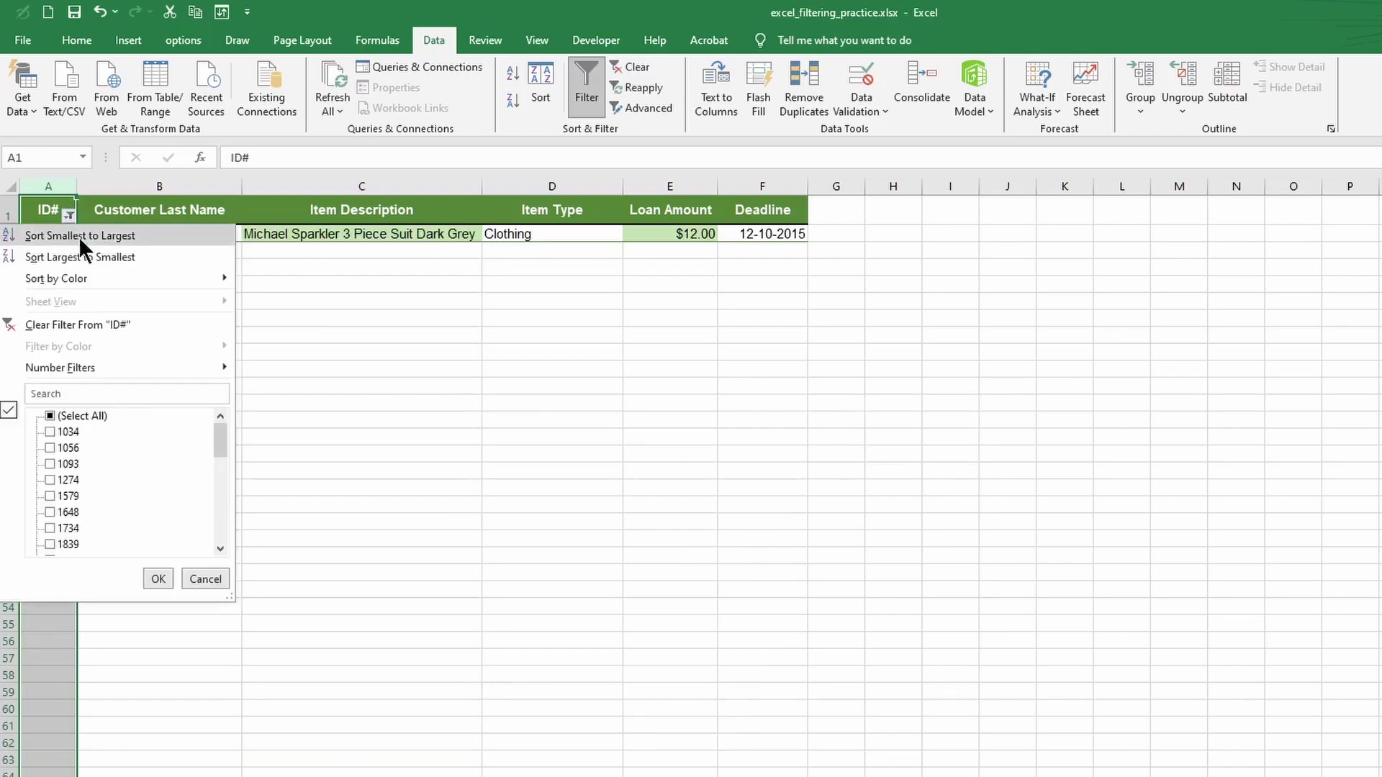
left_click(78, 322)
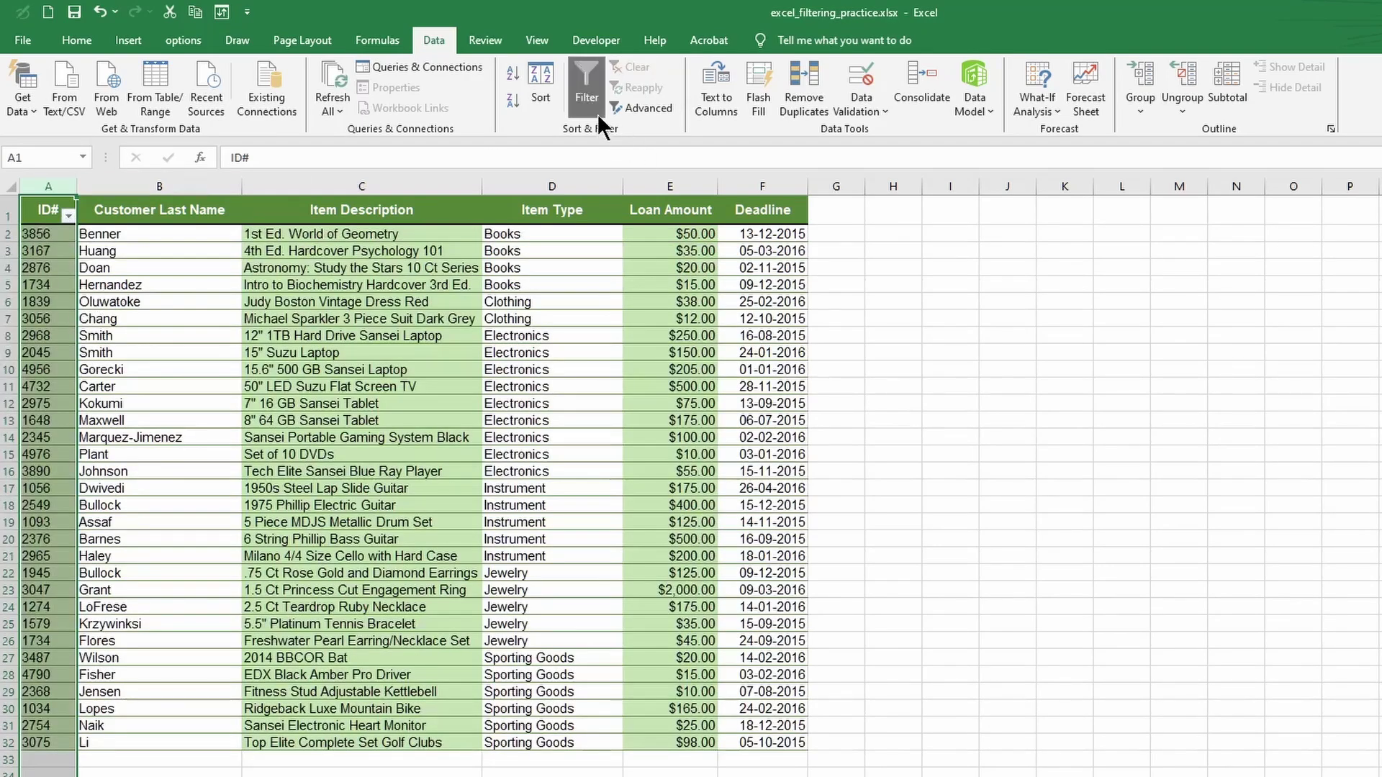
left_click(593, 108)
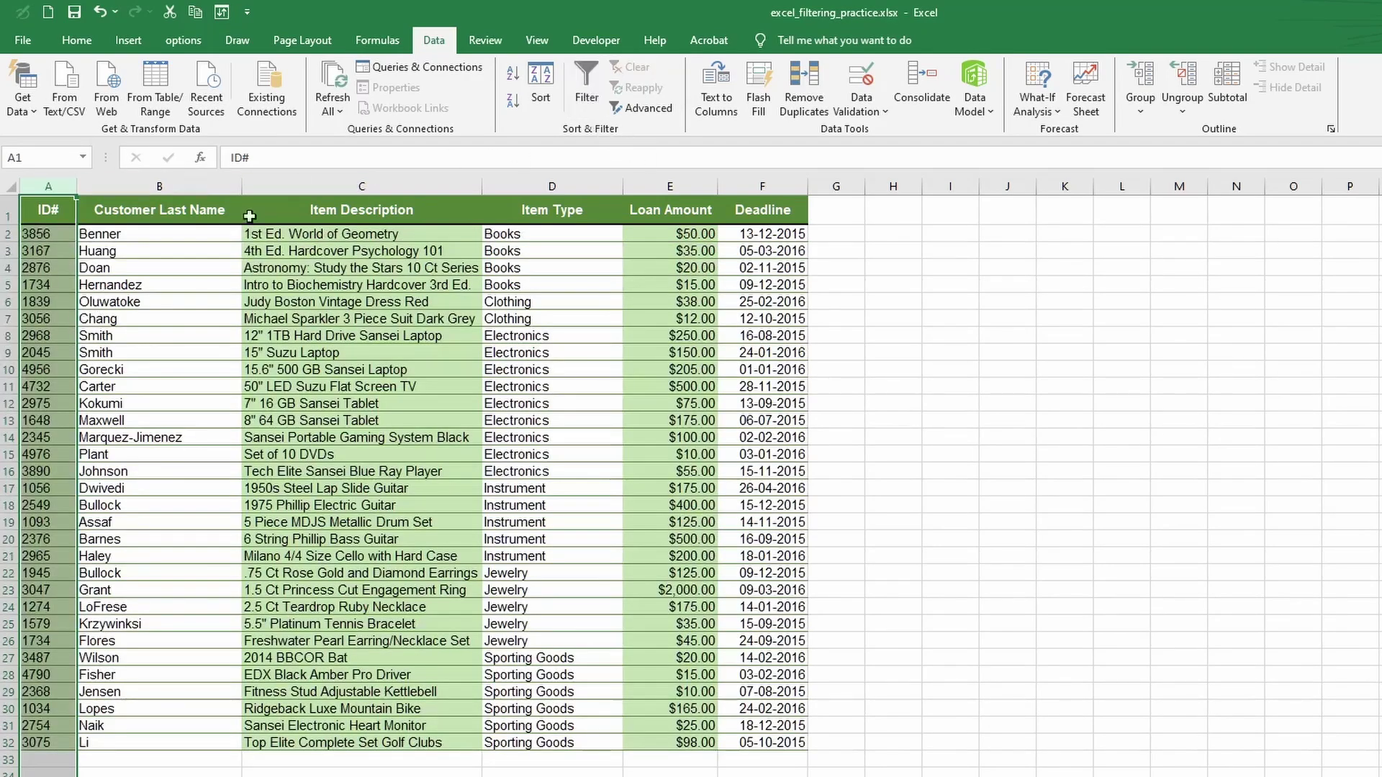
left_click(169, 205)
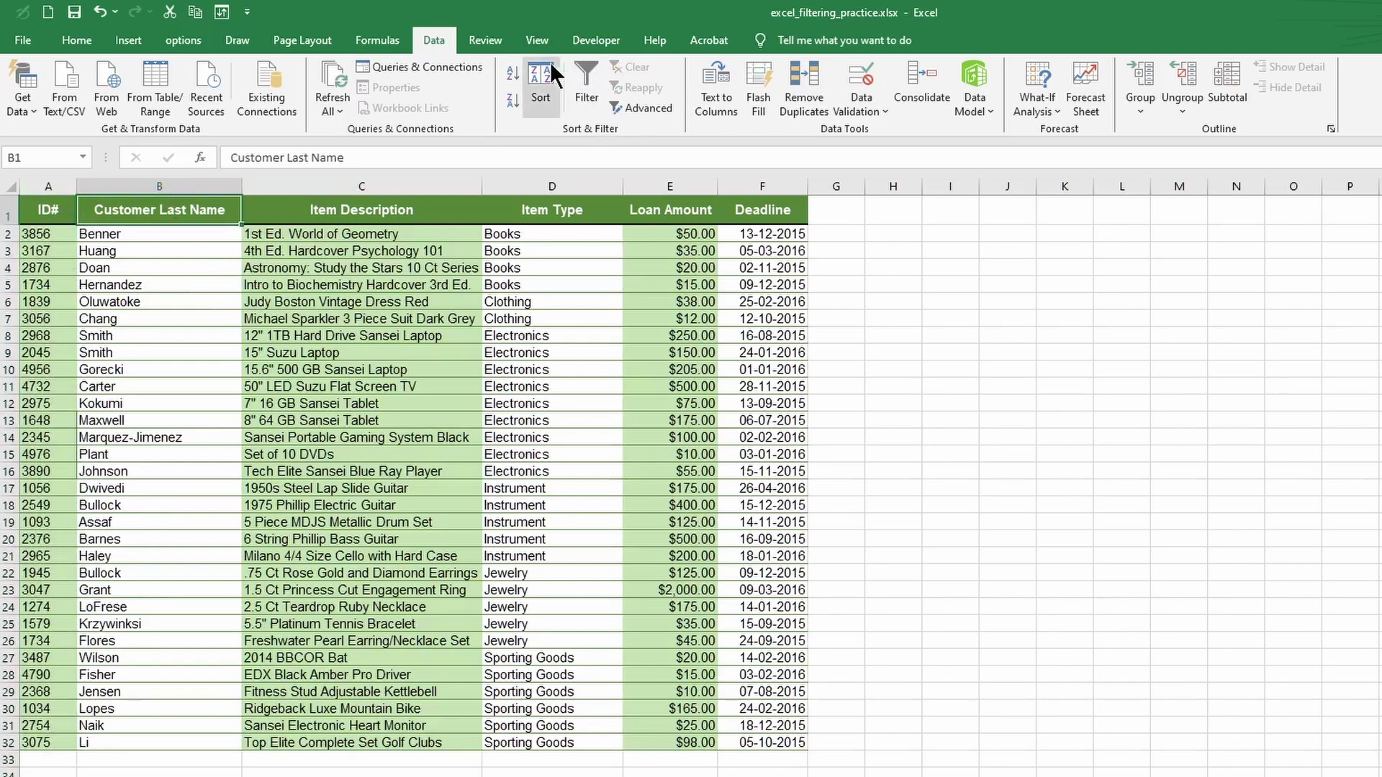
left_click(197, 185)
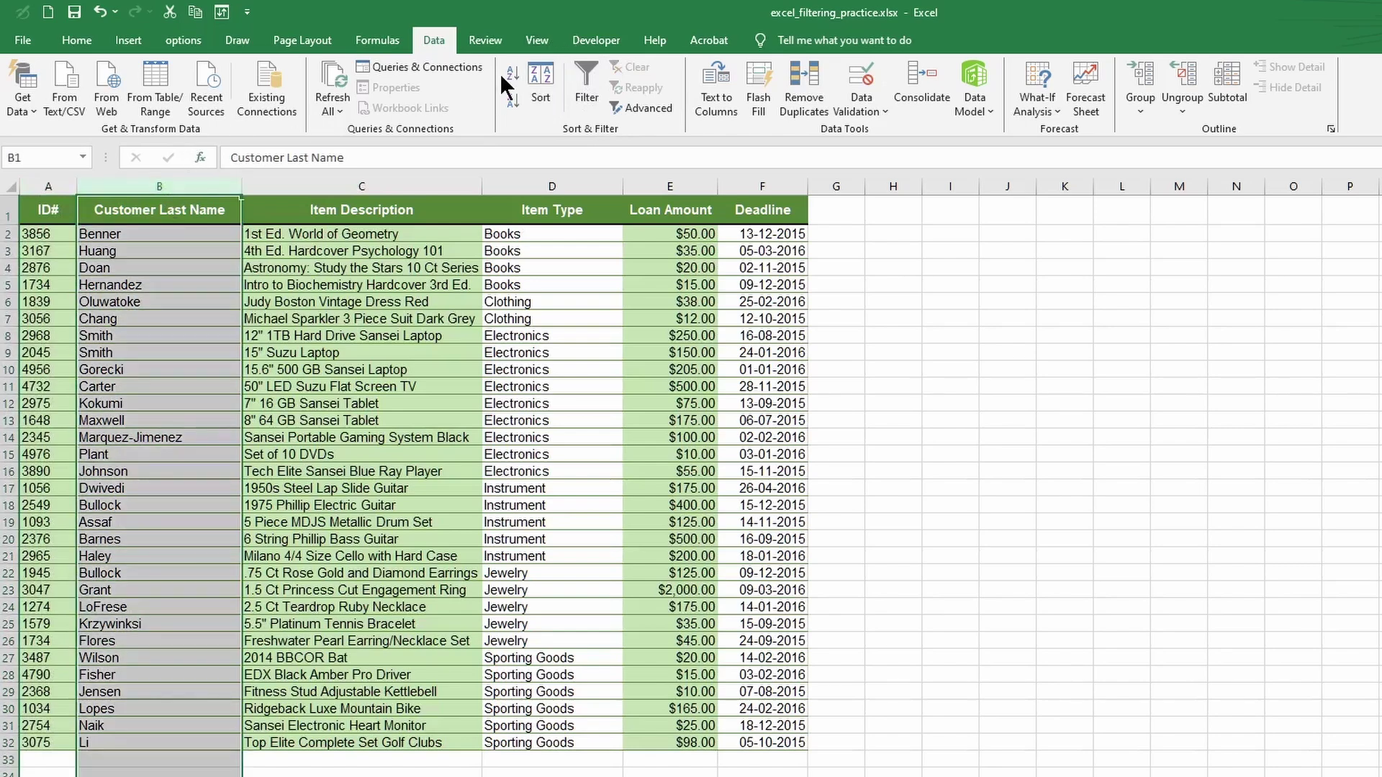
left_click(583, 83)
- Apply a Text Filters 'Begins With F' filter to last names, leaving Flores and Fisher
left_click(233, 215)
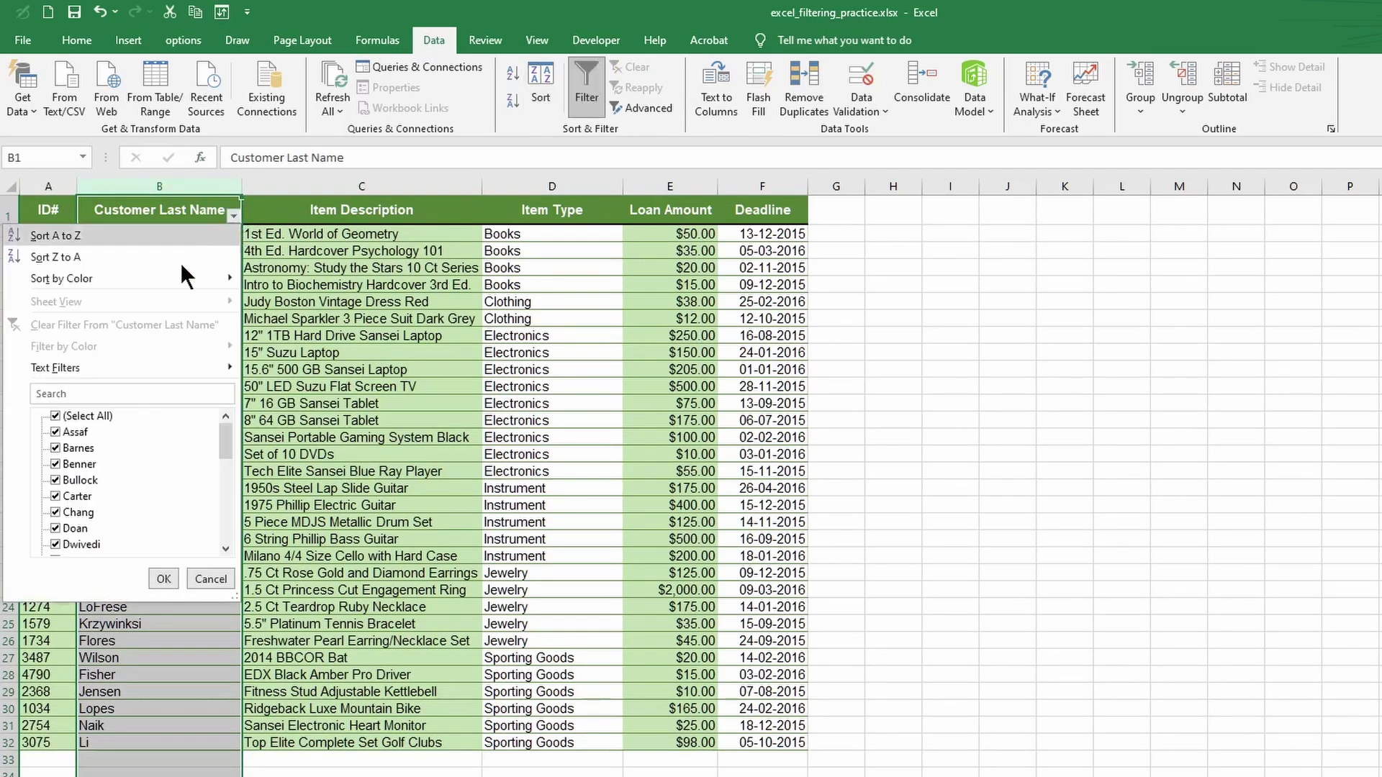
mouse_move(51, 367)
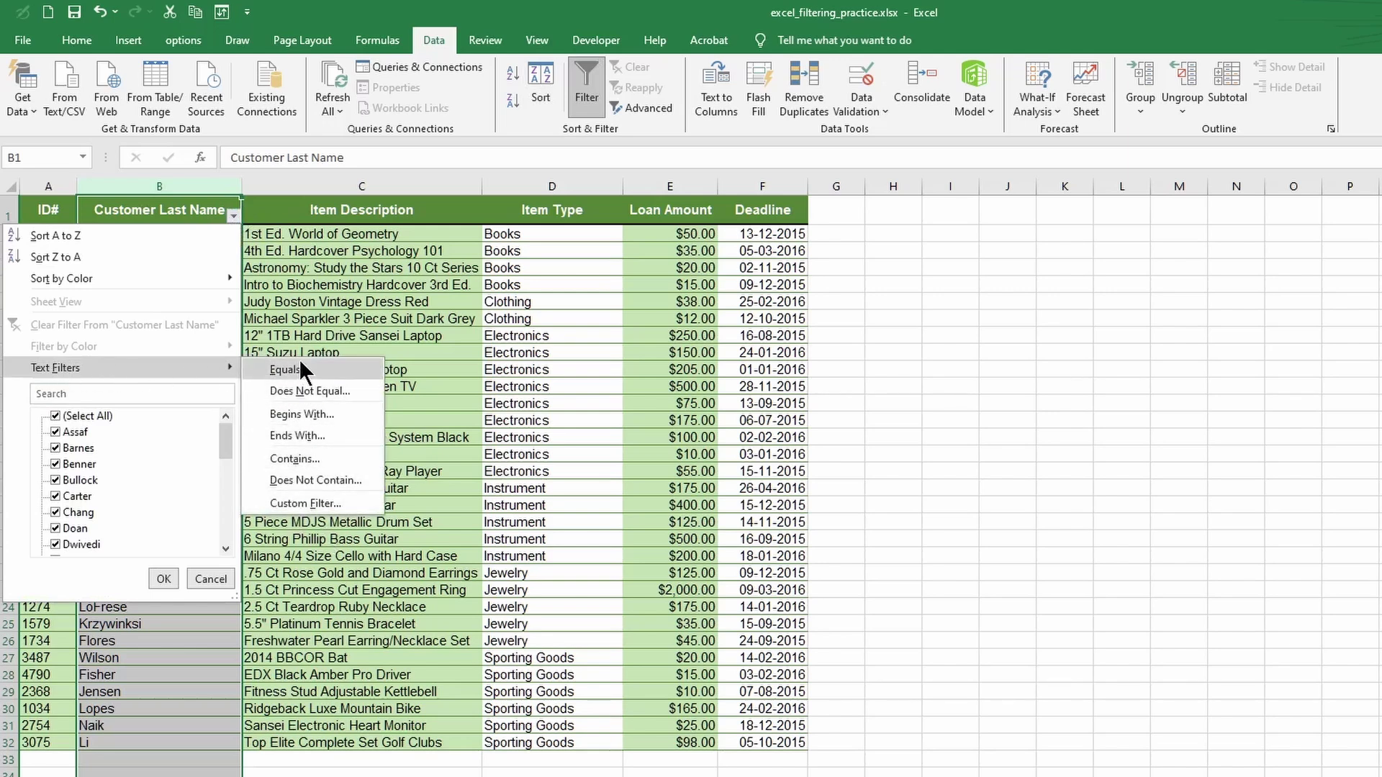
left_click(313, 414)
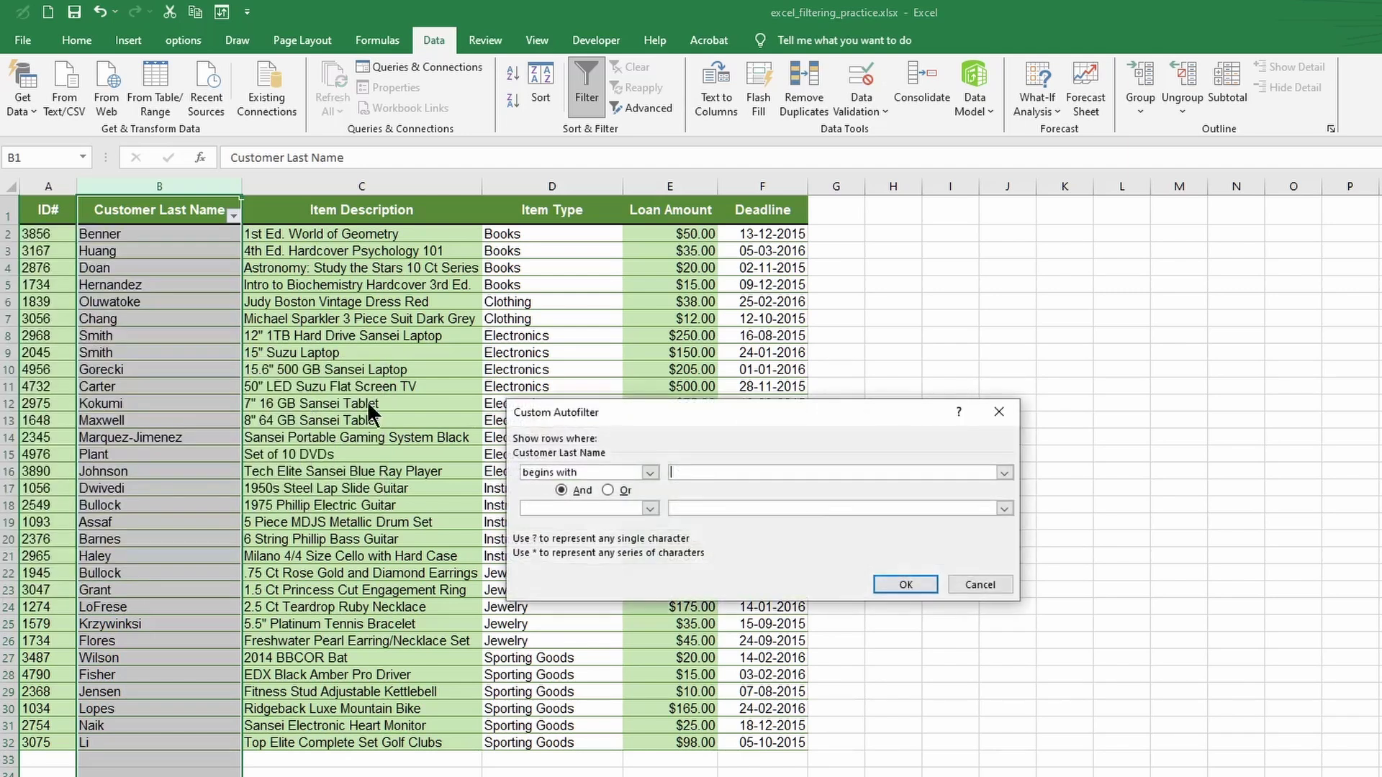
left_click(738, 472)
type("F")
left_click(906, 584)
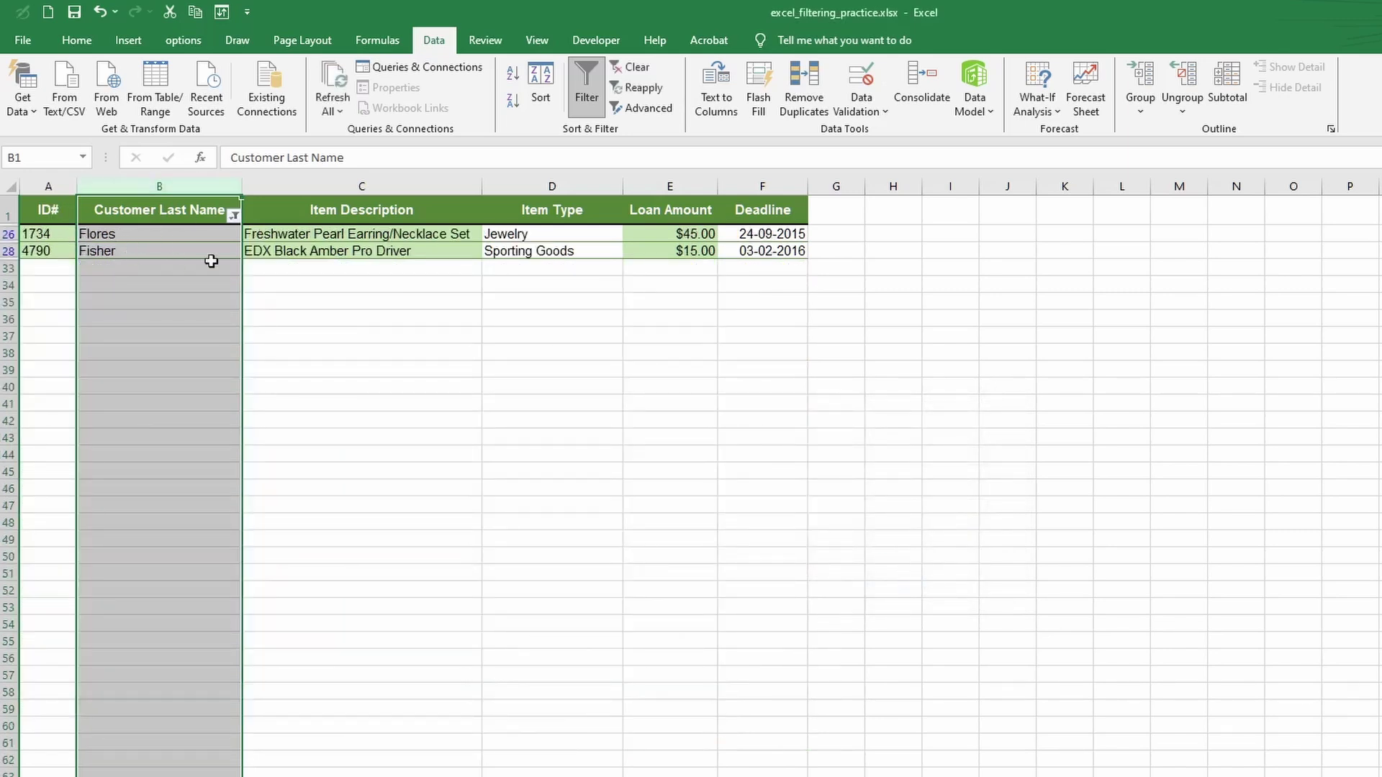
left_click(328, 312)
- Turn filtering off, then back on with the Deadline column selected
left_click(234, 215)
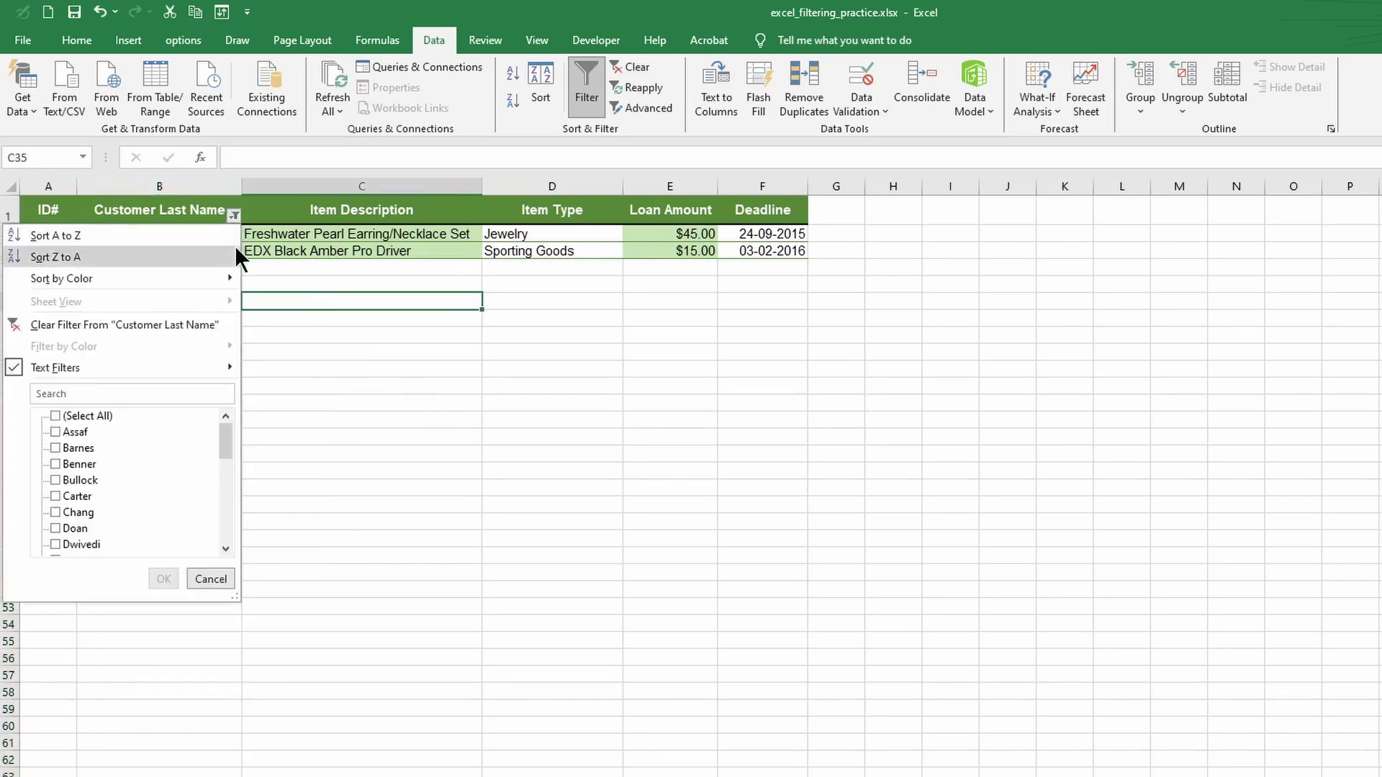
left_click(576, 103)
left_click(575, 103)
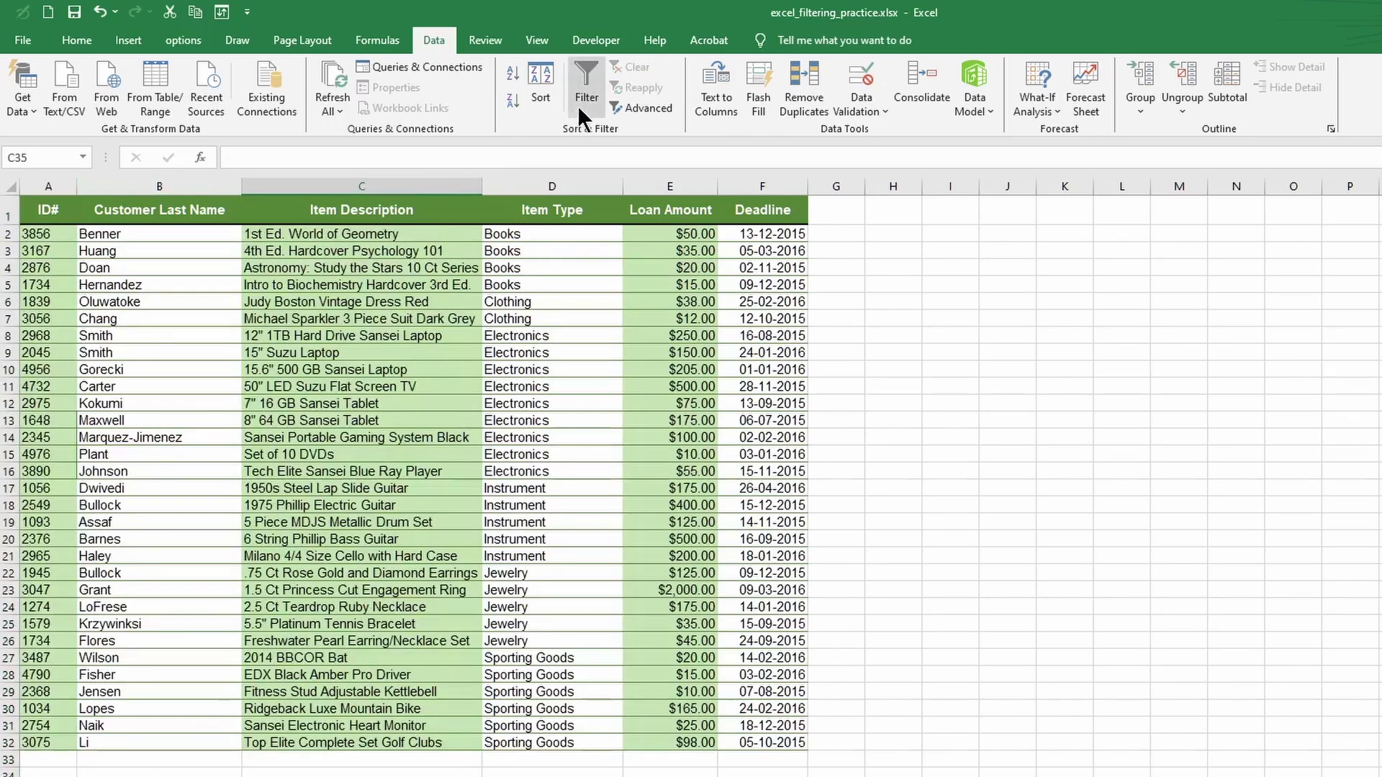
left_click(753, 213)
key("ctrl+space")
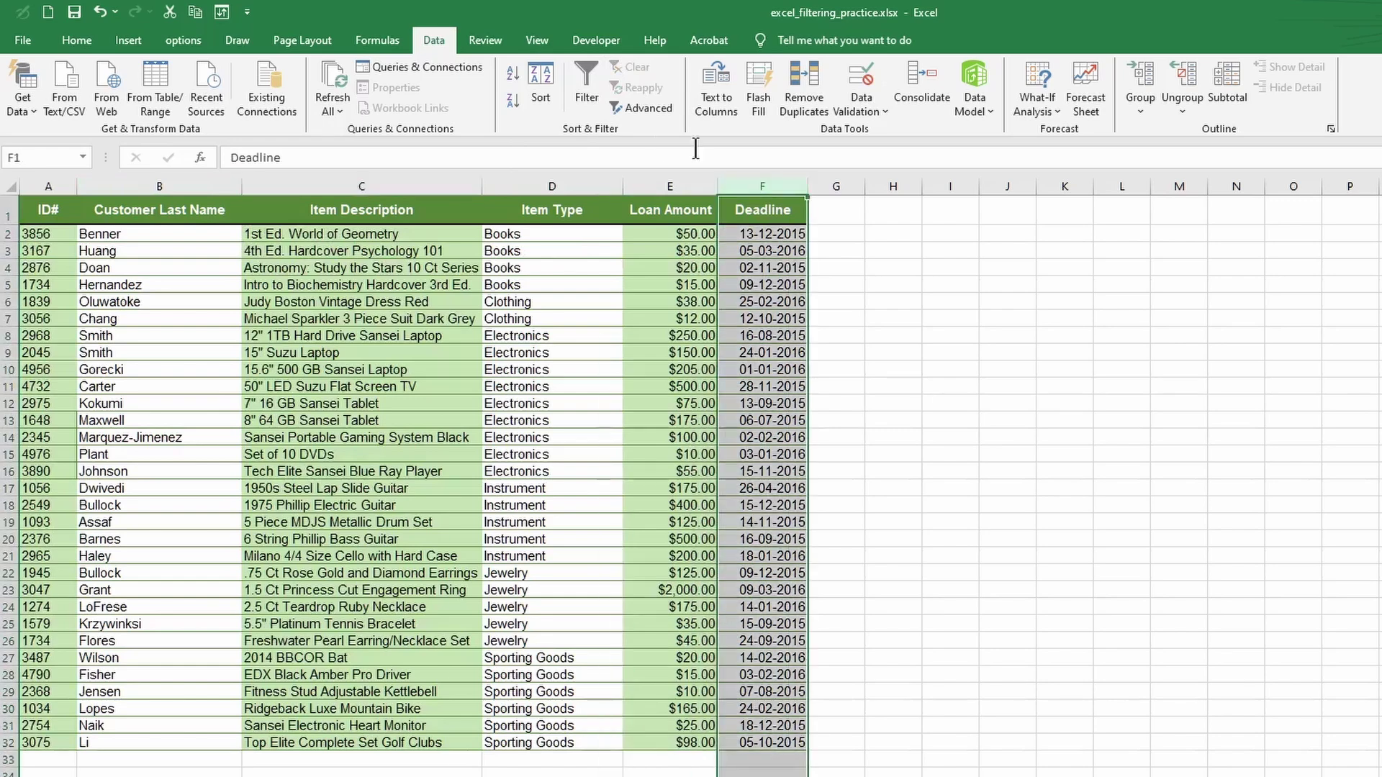
left_click(589, 97)
- Filter Deadline to dates equal to or after 13-12-2015, leaving 16 loans
left_click(798, 215)
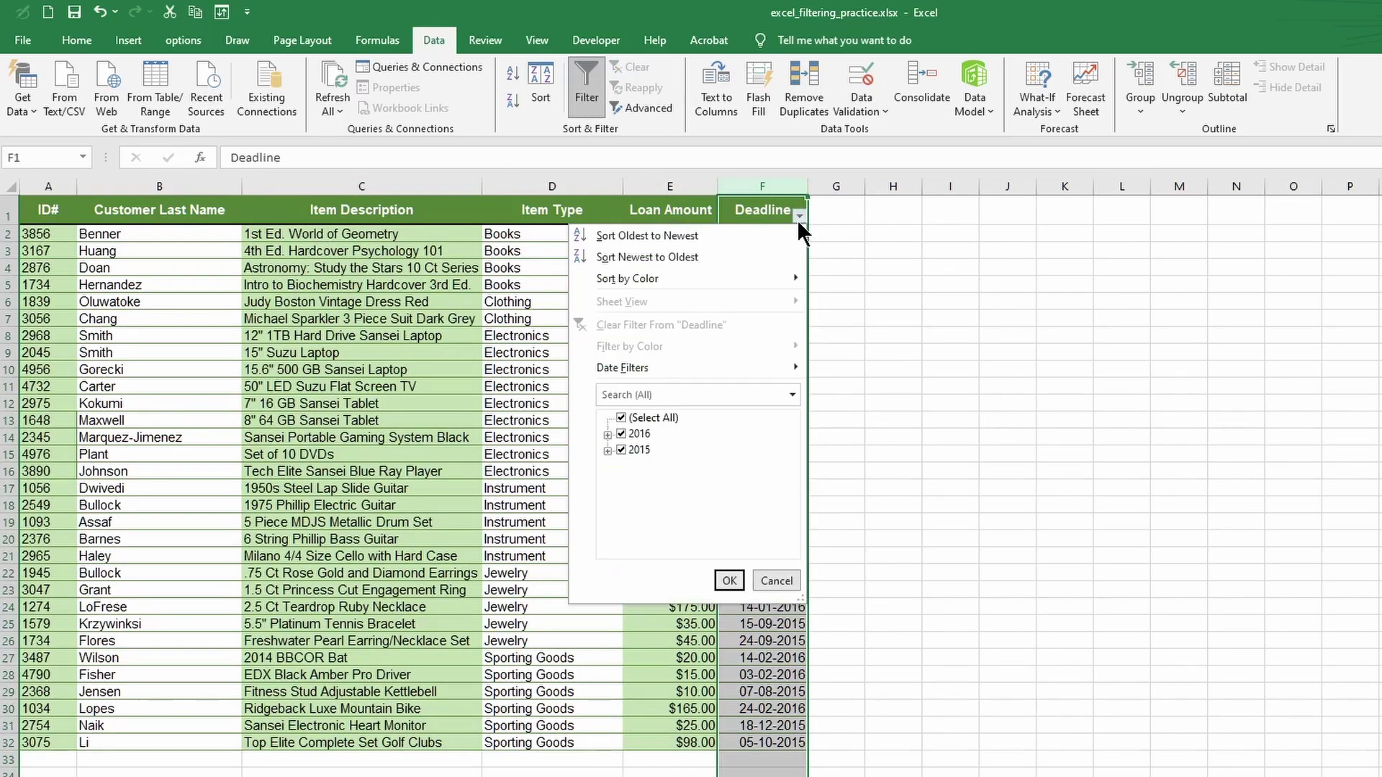
mouse_move(654, 357)
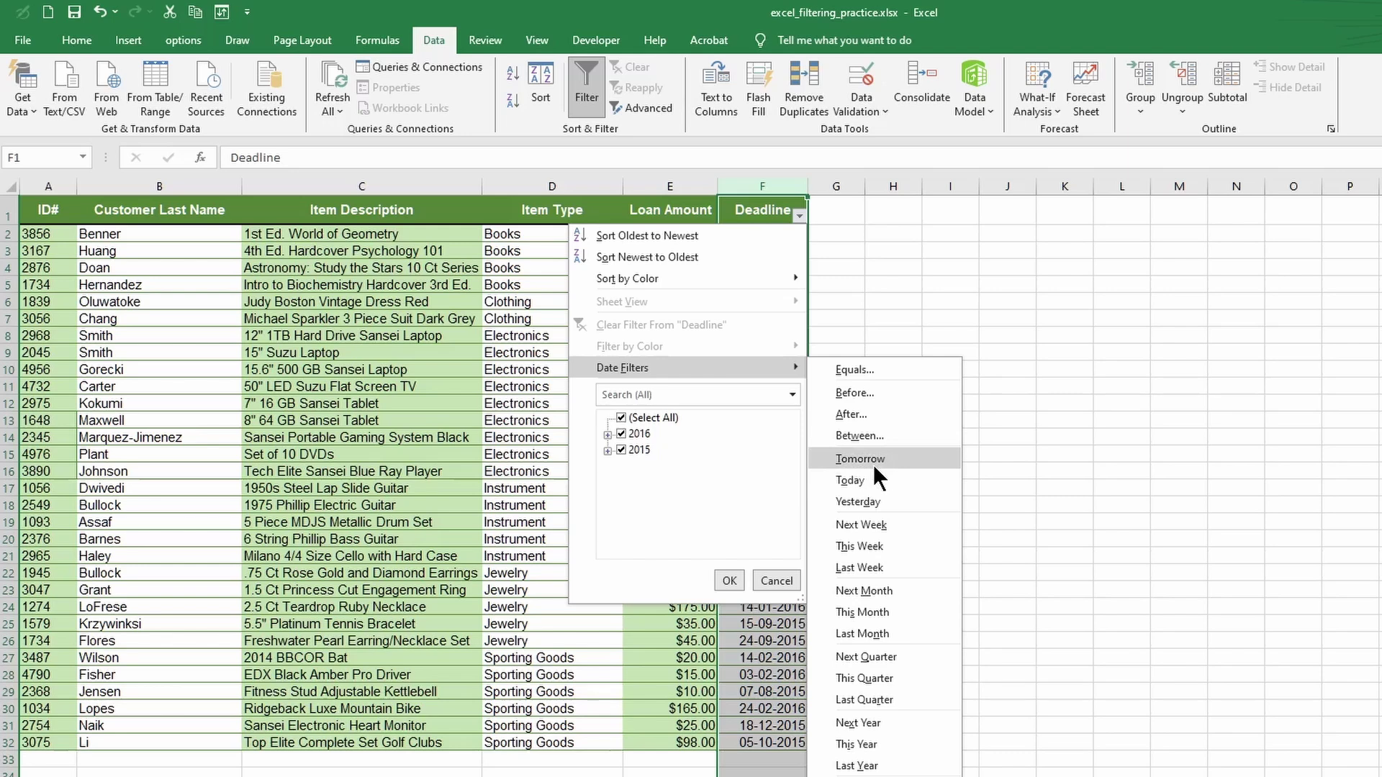
left_click(864, 368)
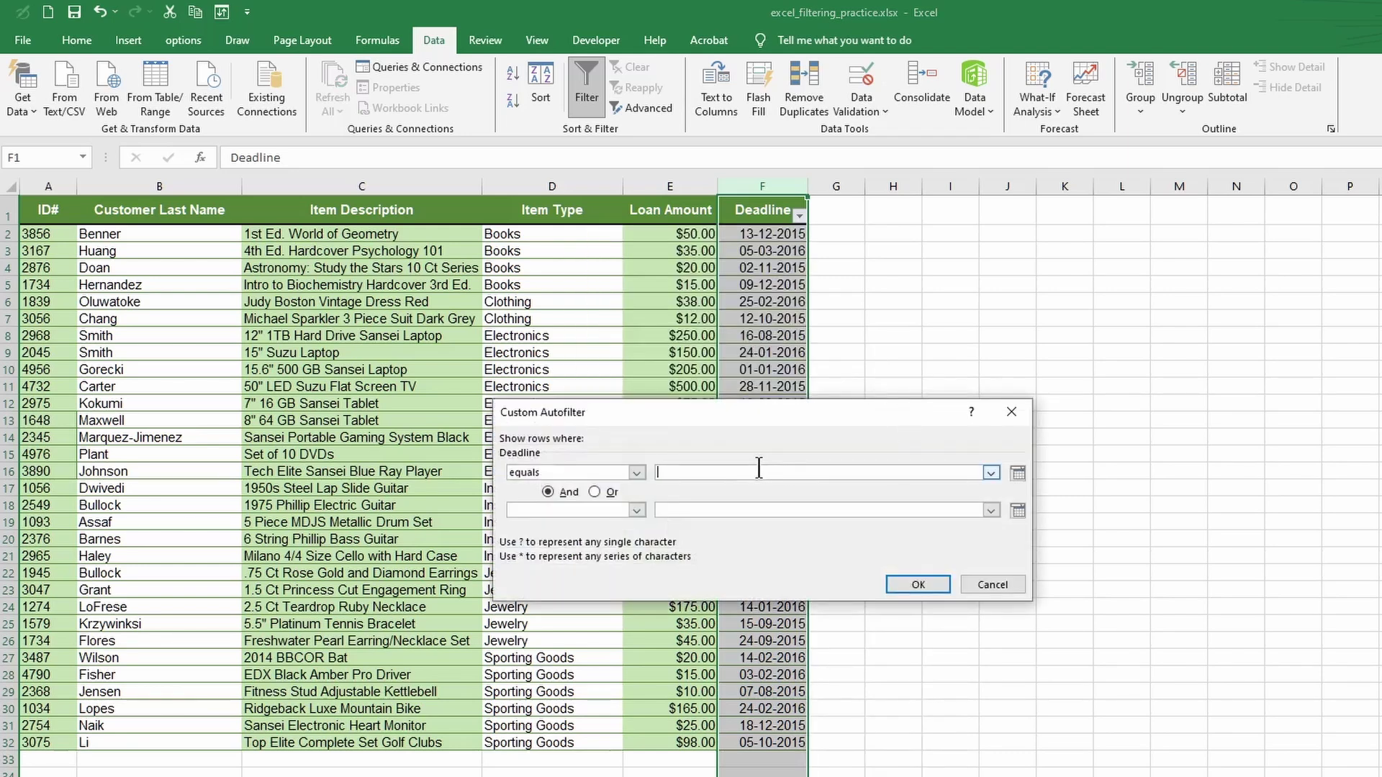
type("13-12-2015")
left_click(635, 509)
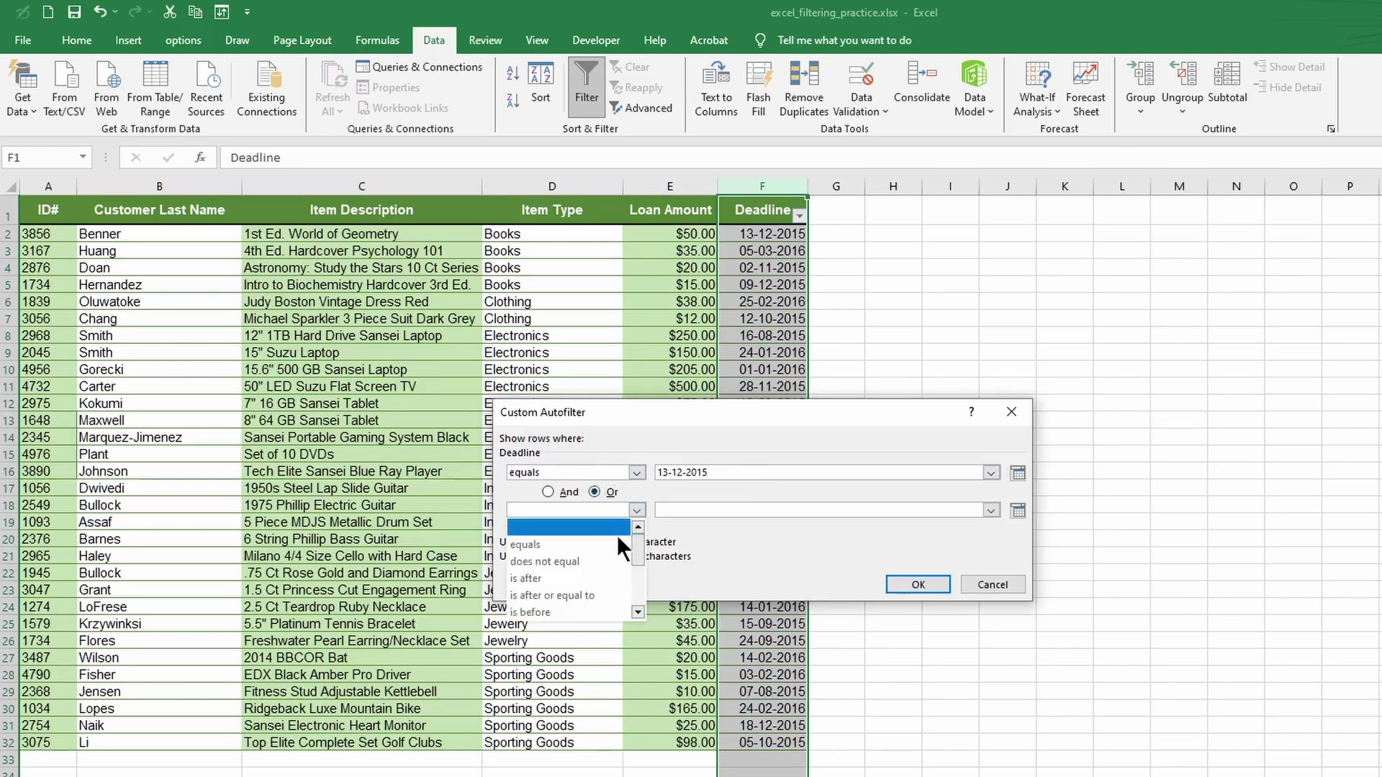
left_click(554, 579)
left_click(696, 509)
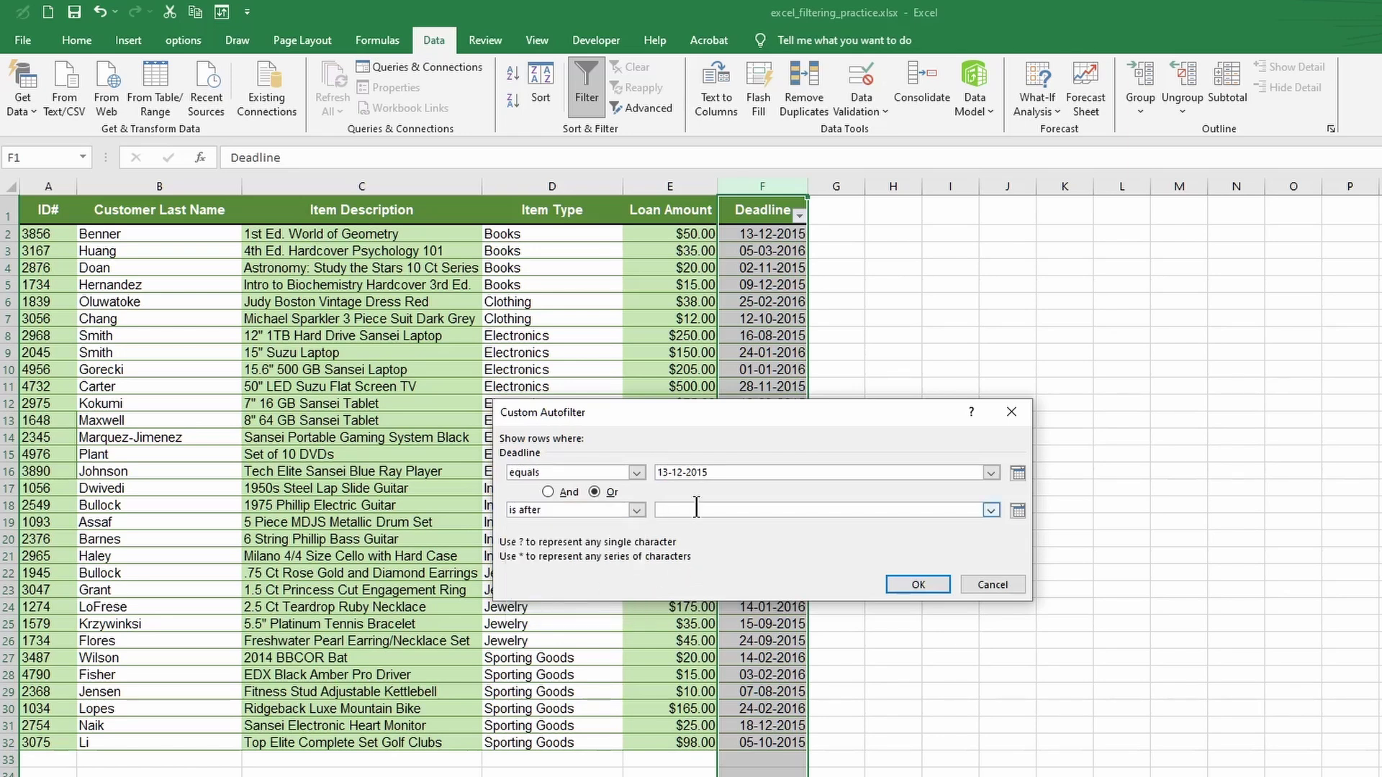
type("13-12-2015")
left_click(930, 584)
left_click(463, 627)
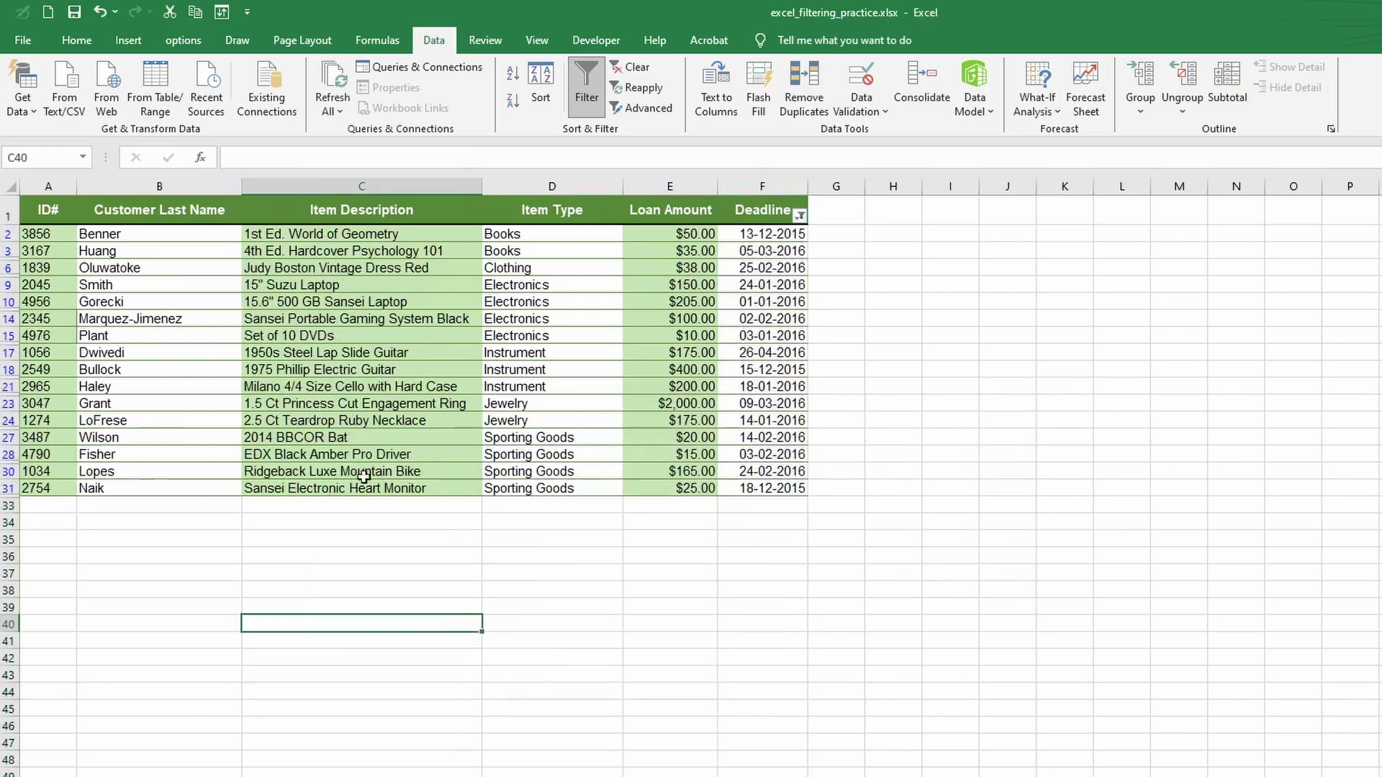